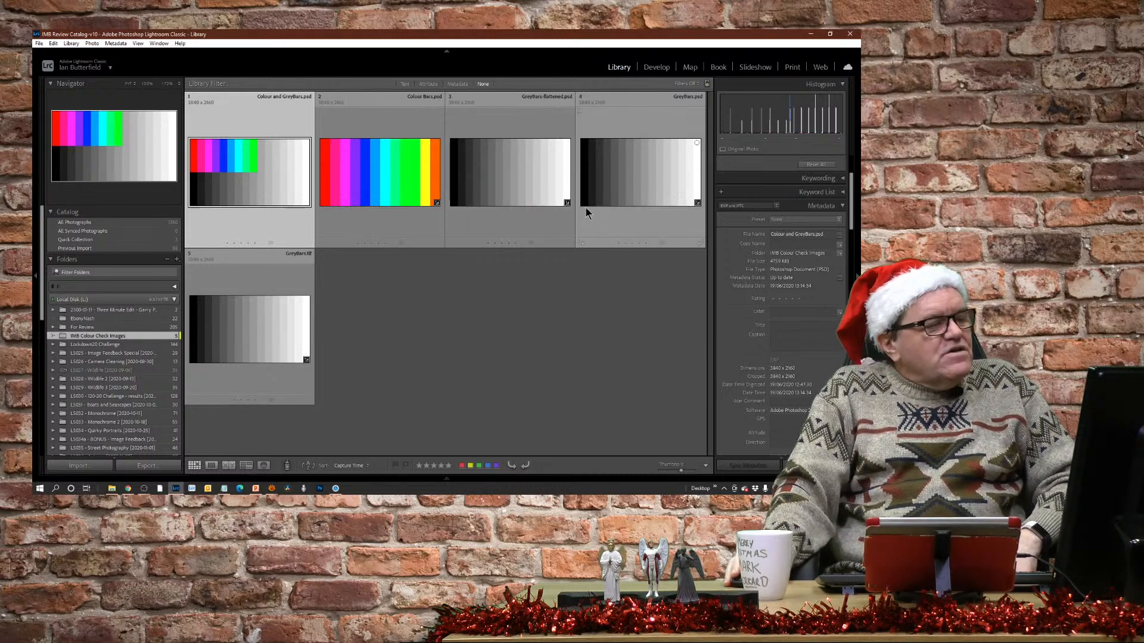
# Open GreyBars-flattened.psd for developing and reset all of its adjustments.
pyautogui.click(518, 232)
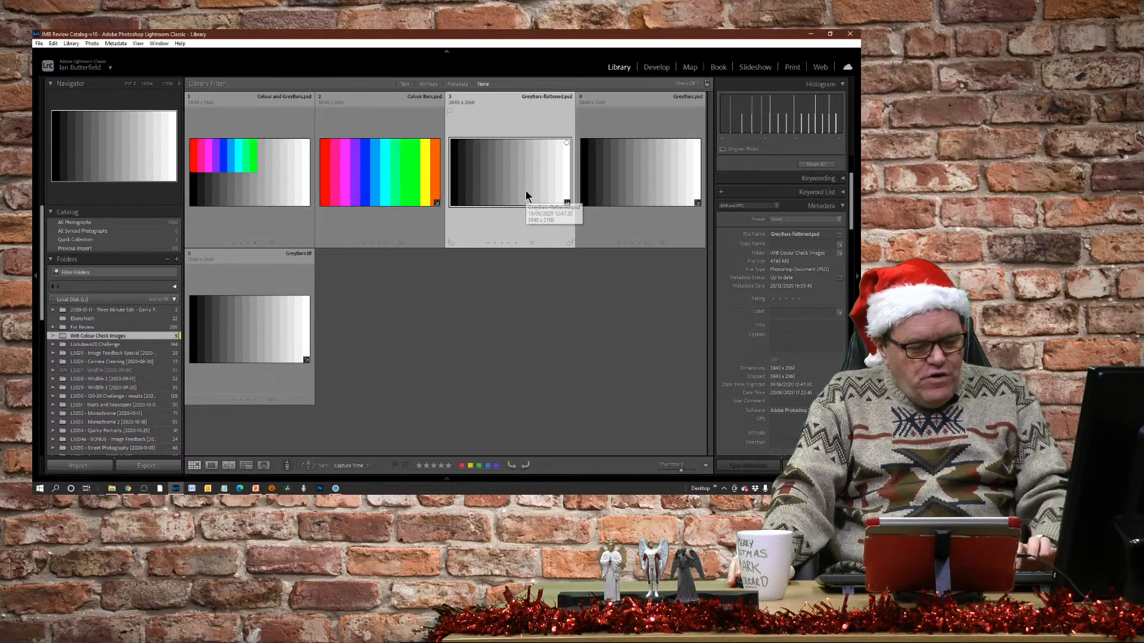
pyautogui.press('d')
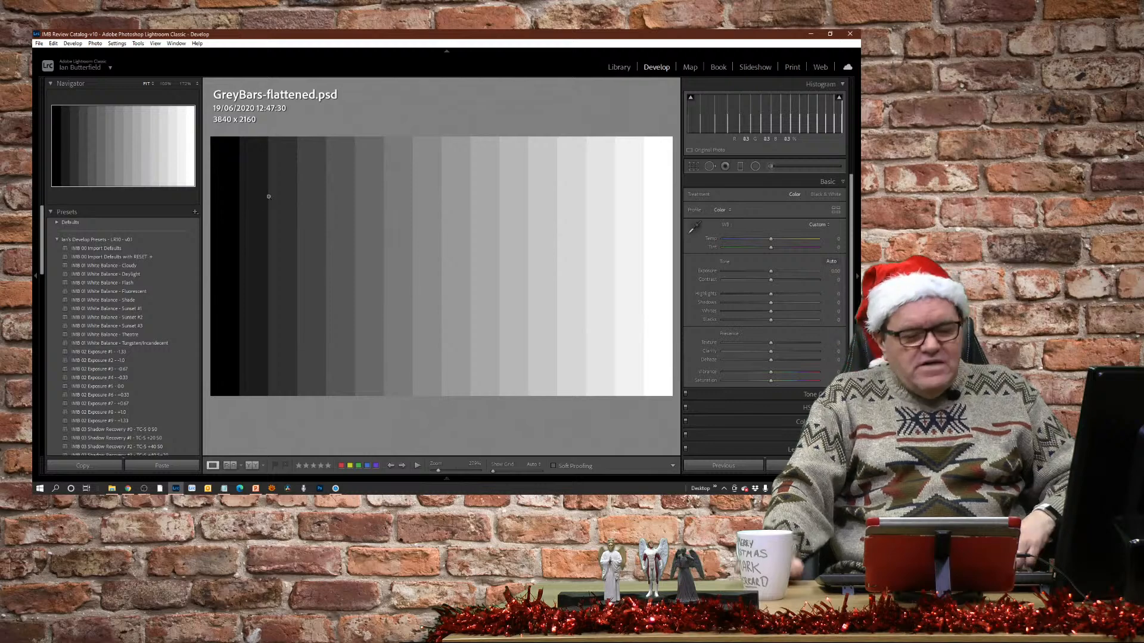
pyautogui.press('alt')
pyautogui.hotkey('alt', '-')
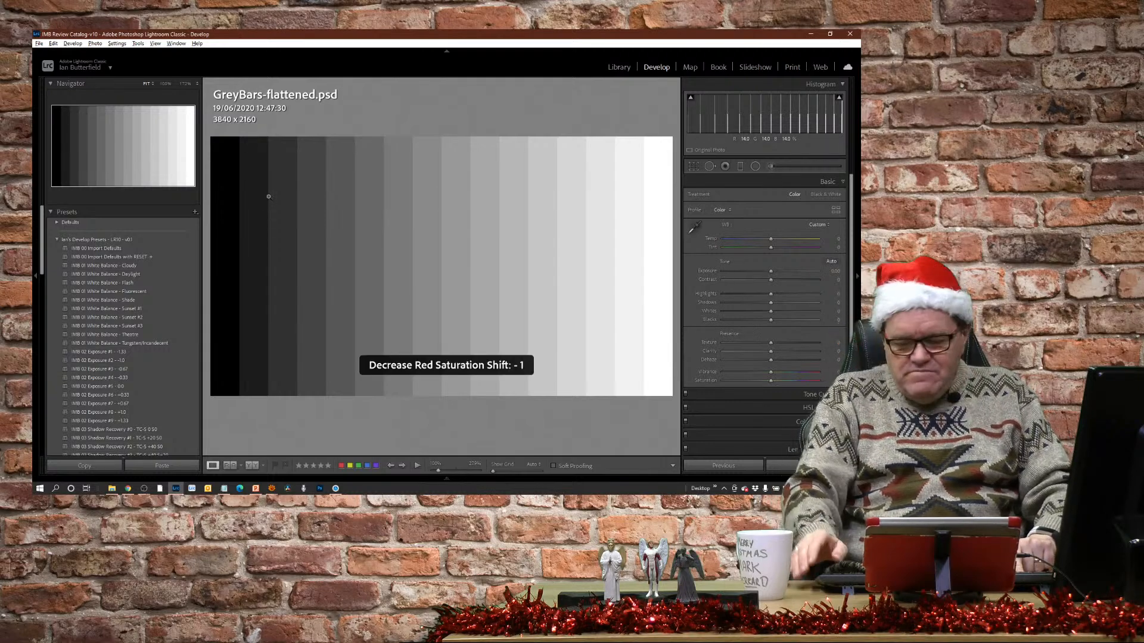
pyautogui.hotkey('alt', '=')
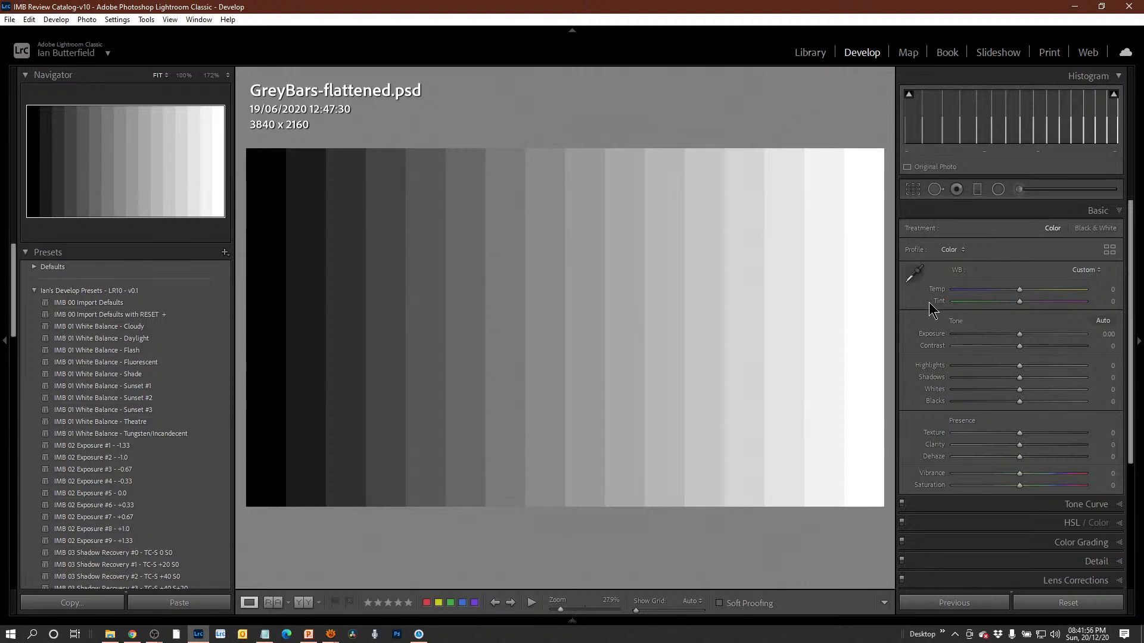
pyautogui.click(1069, 603)
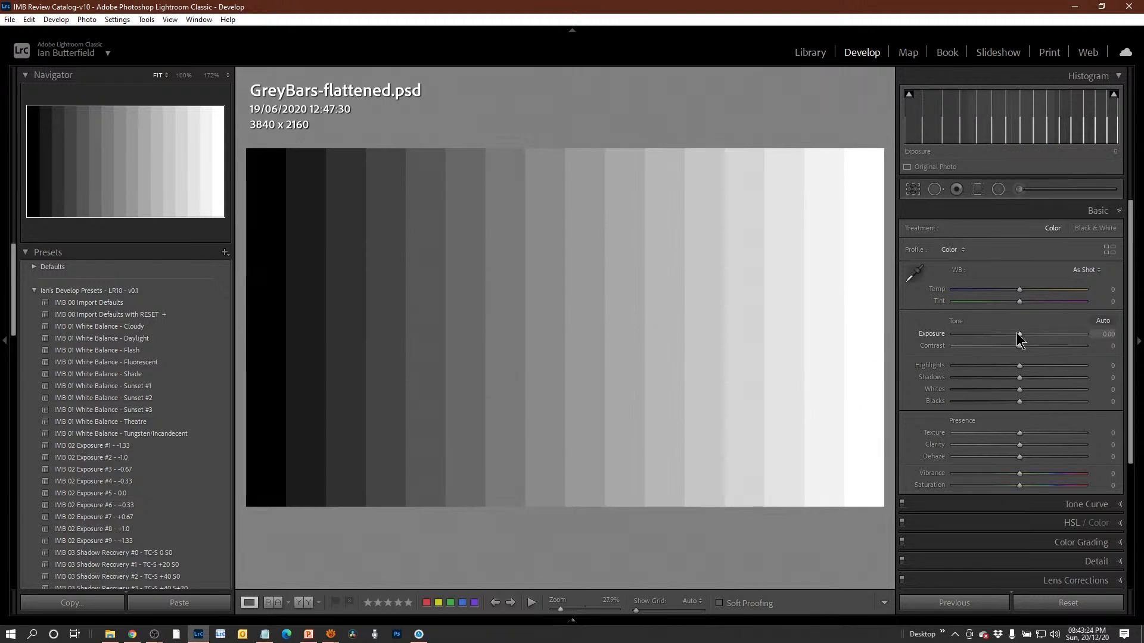
# Try Exposure at -2.01 and Shadows at +44 on the grey bars, returning each adjustment to 0.
pyautogui.moveTo(1017, 333)
pyautogui.mouseDown()
pyautogui.moveTo(1036, 330)
pyautogui.moveTo(1005, 329)
pyautogui.mouseUp()
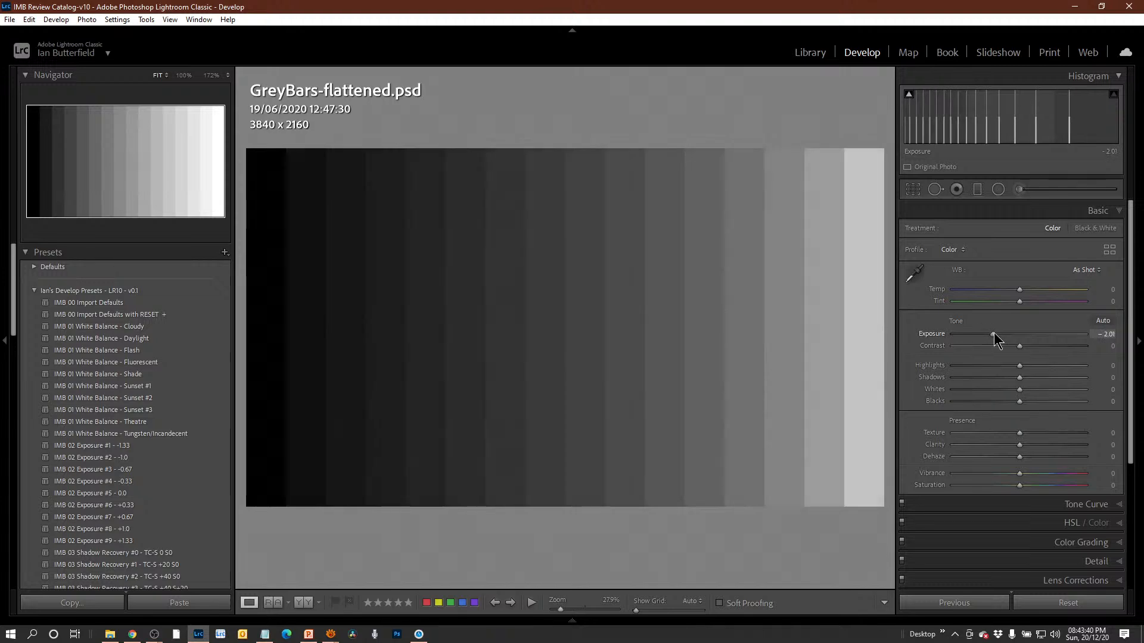
pyautogui.moveTo(994, 333); pyautogui.dragTo(1020, 333)
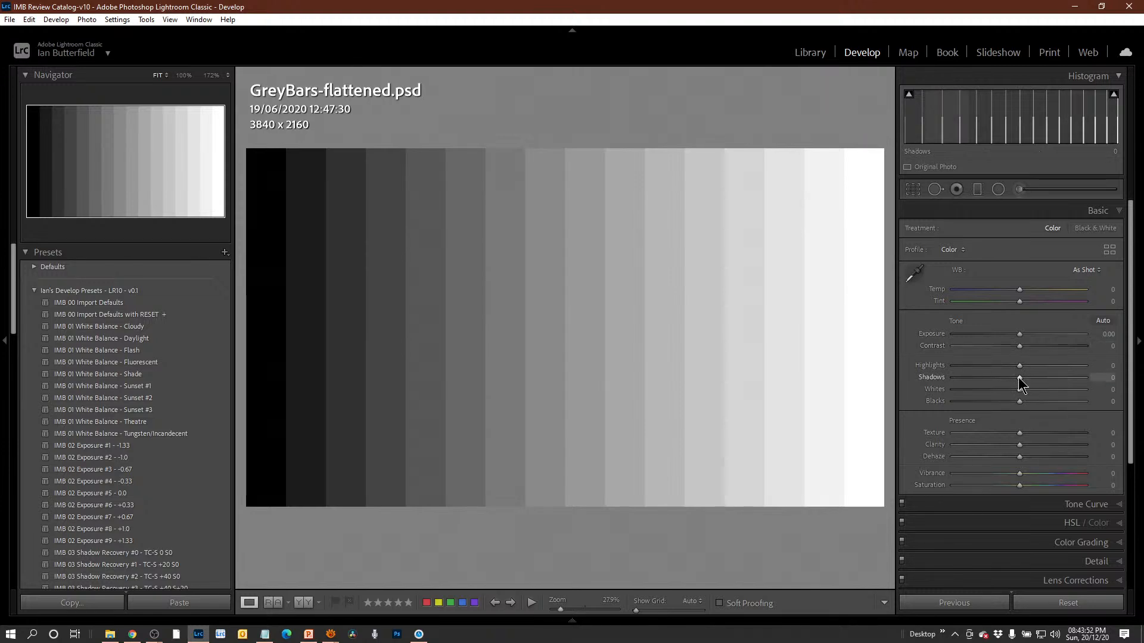
pyautogui.moveTo(1021, 378); pyautogui.dragTo(1048, 380)
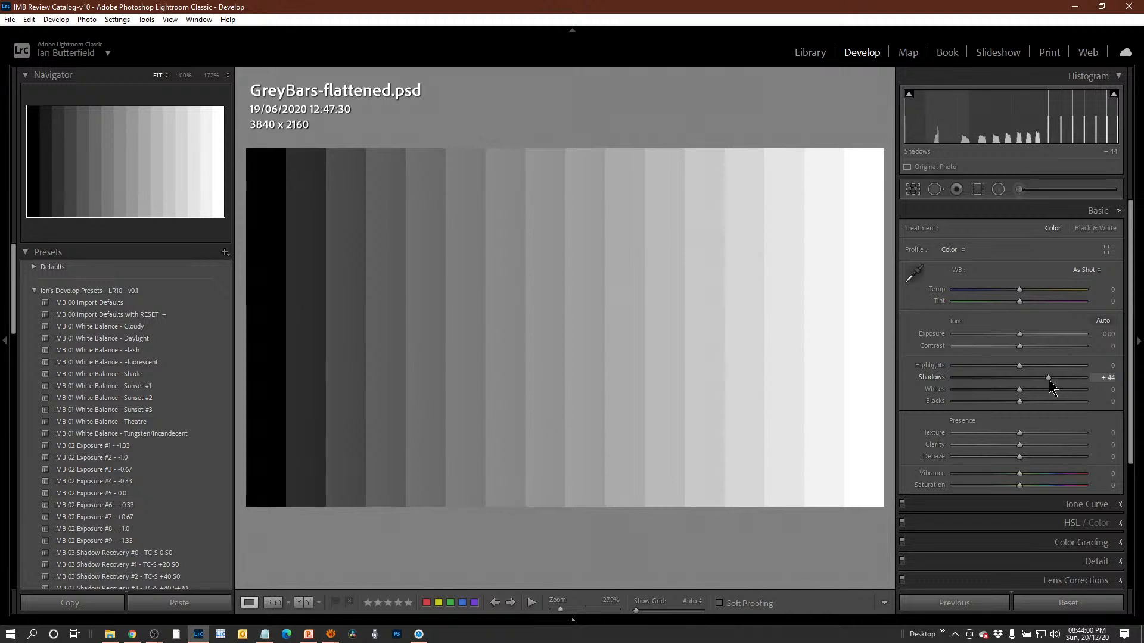
pyautogui.moveTo(1048, 380); pyautogui.dragTo(1022, 380)
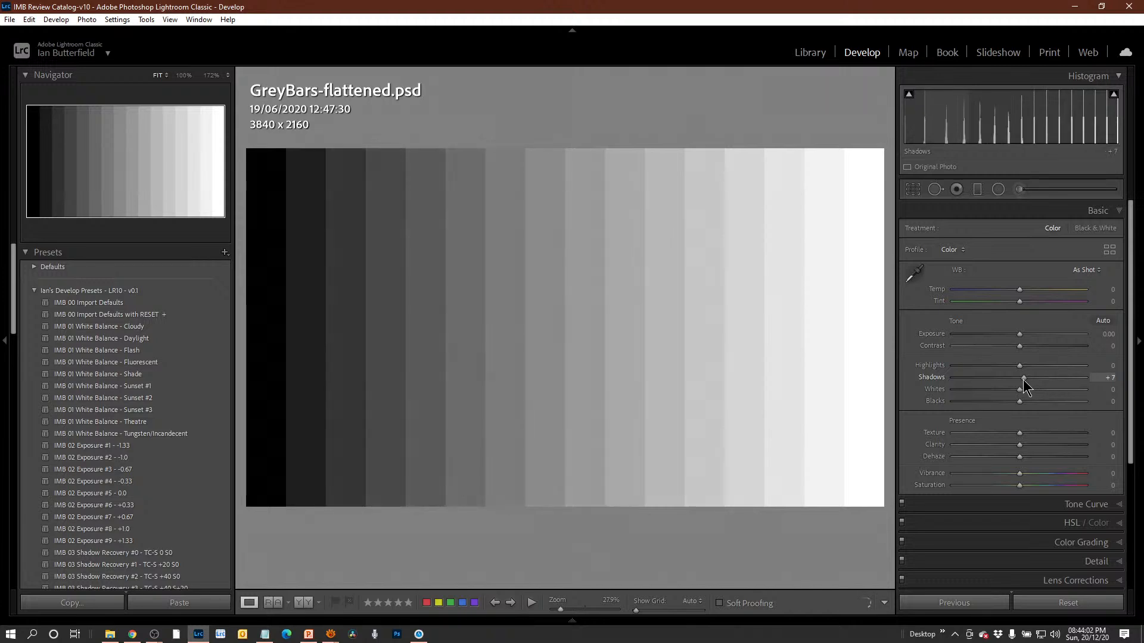
pyautogui.doubleClick(953, 374)
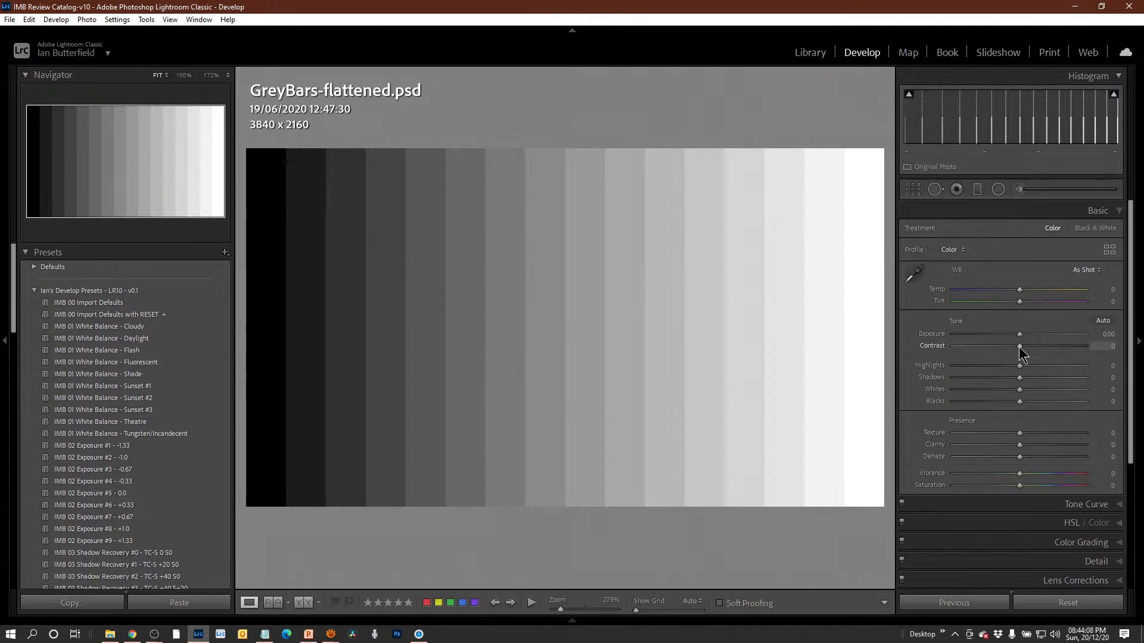
# Try Contrast and Clarity at +33 on the grey bars, inspecting the bar edges at 100%, and reset the adjustments.
pyautogui.moveTo(1019, 347)
pyautogui.mouseDown()
pyautogui.moveTo(1079, 356)
pyautogui.moveTo(968, 367)
pyautogui.moveTo(1090, 355)
pyautogui.moveTo(1020, 354)
pyautogui.mouseUp()
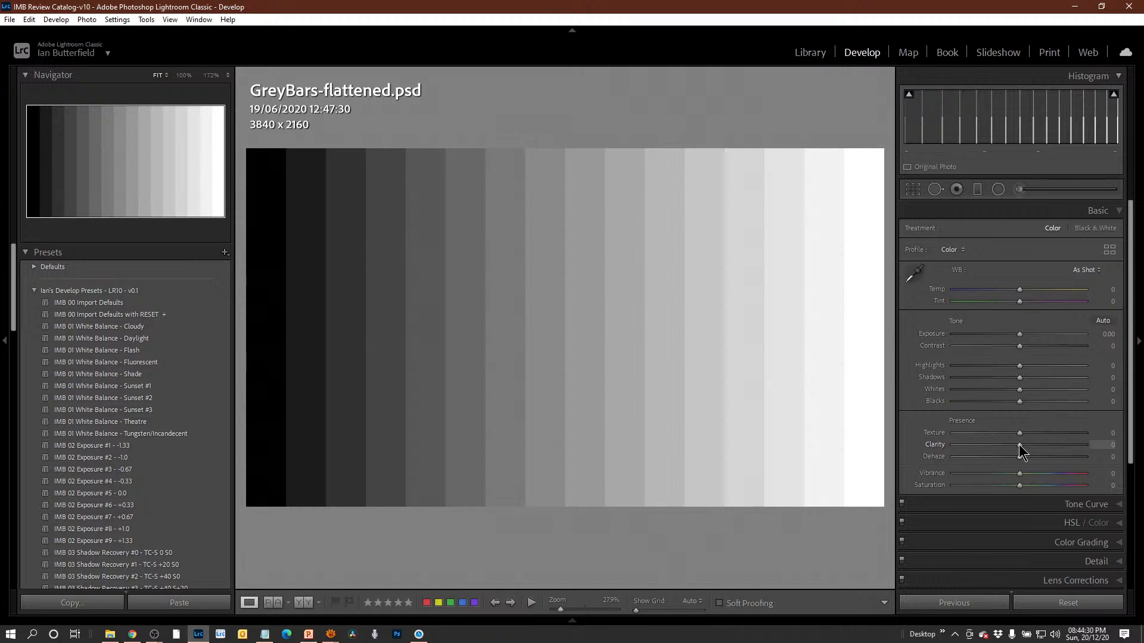
pyautogui.moveTo(1018, 444); pyautogui.dragTo(1036, 444)
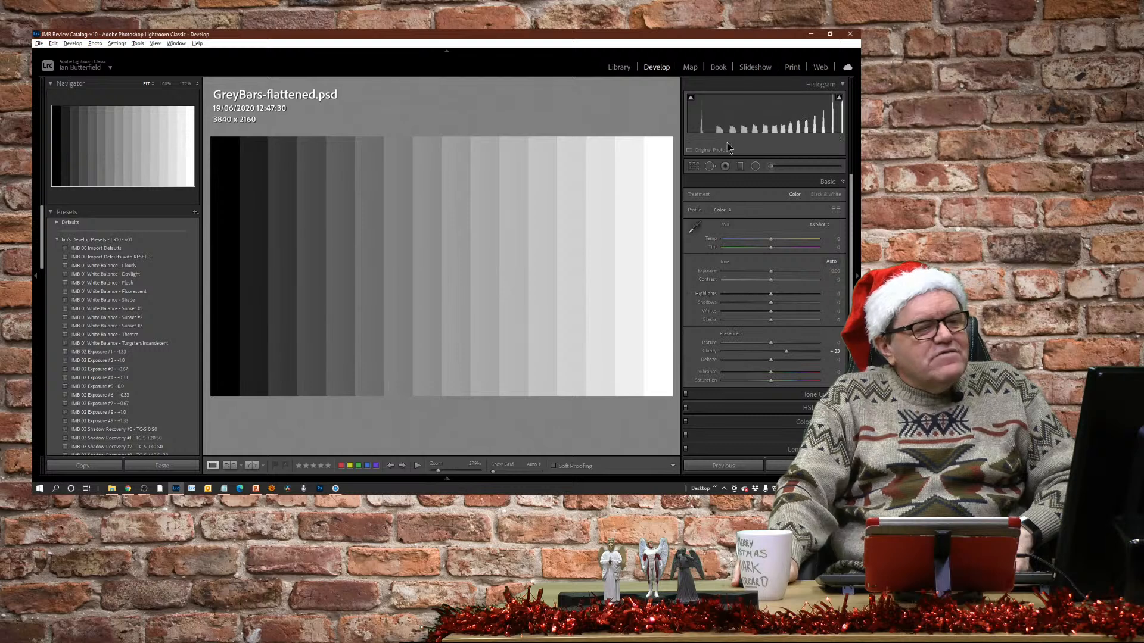
pyautogui.click(443, 230)
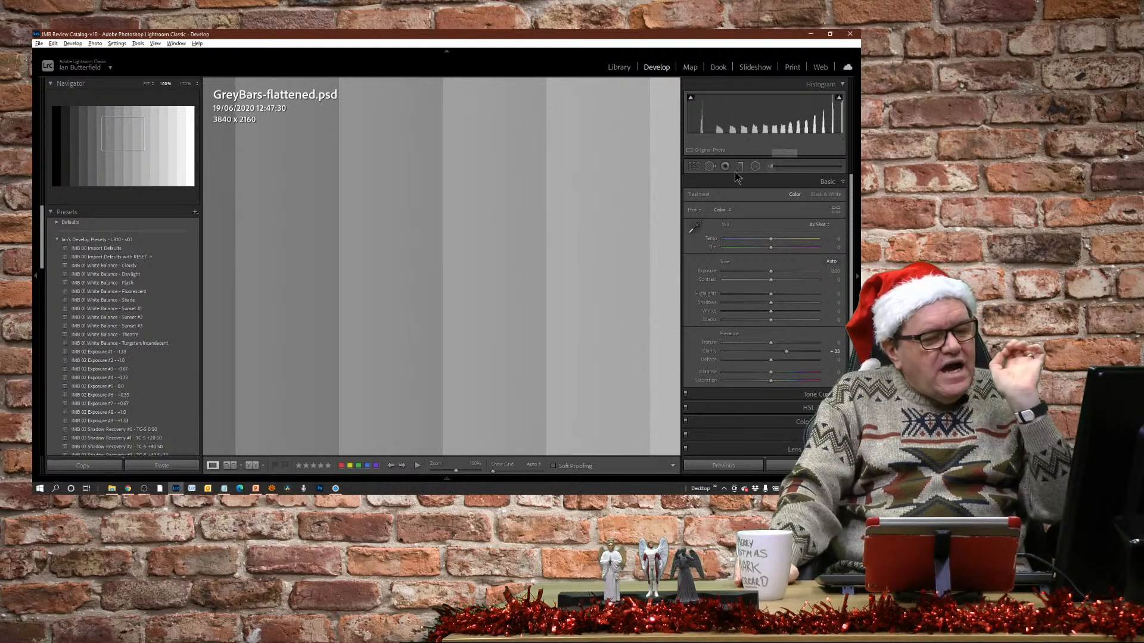
pyautogui.click(522, 269)
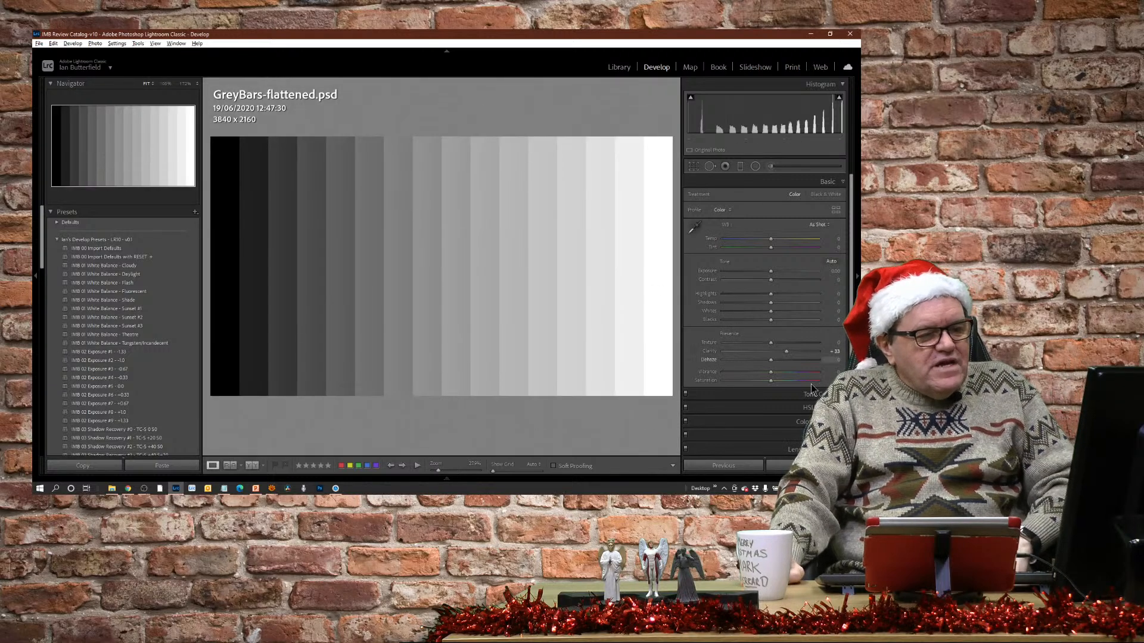
pyautogui.hotkey('ctrl', 'shift', 'r')
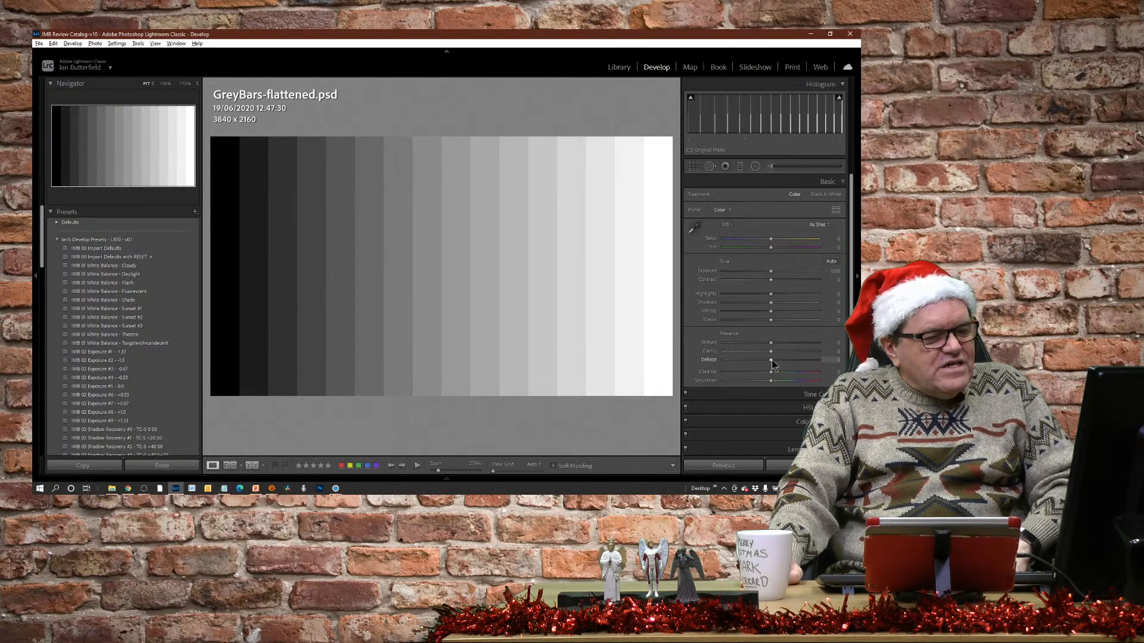
# Try Dehaze at +50 and at -50 on the grey bars, and return it to 0.
pyautogui.moveTo(772, 360); pyautogui.dragTo(795, 362)
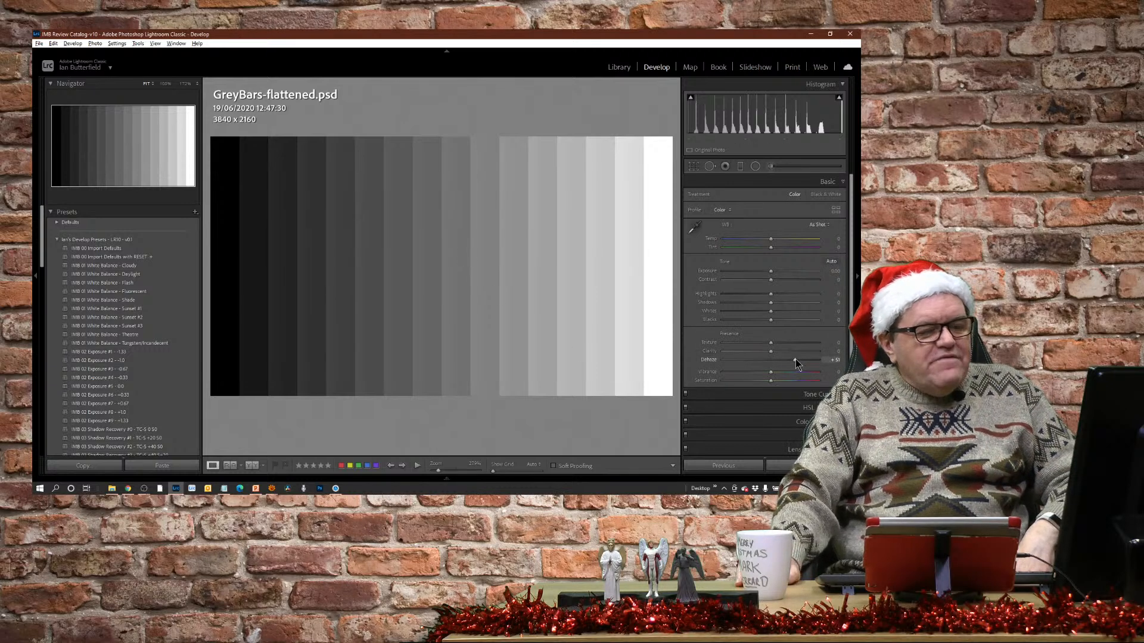
pyautogui.moveTo(795, 360); pyautogui.dragTo(747, 363)
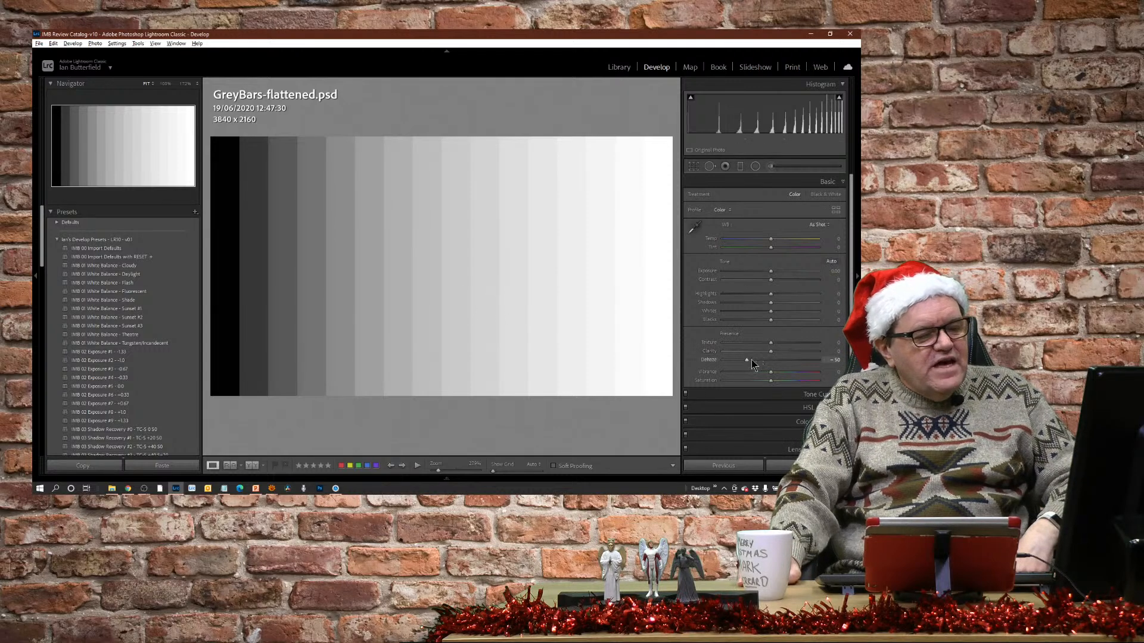
pyautogui.moveTo(747, 363); pyautogui.dragTo(771, 361)
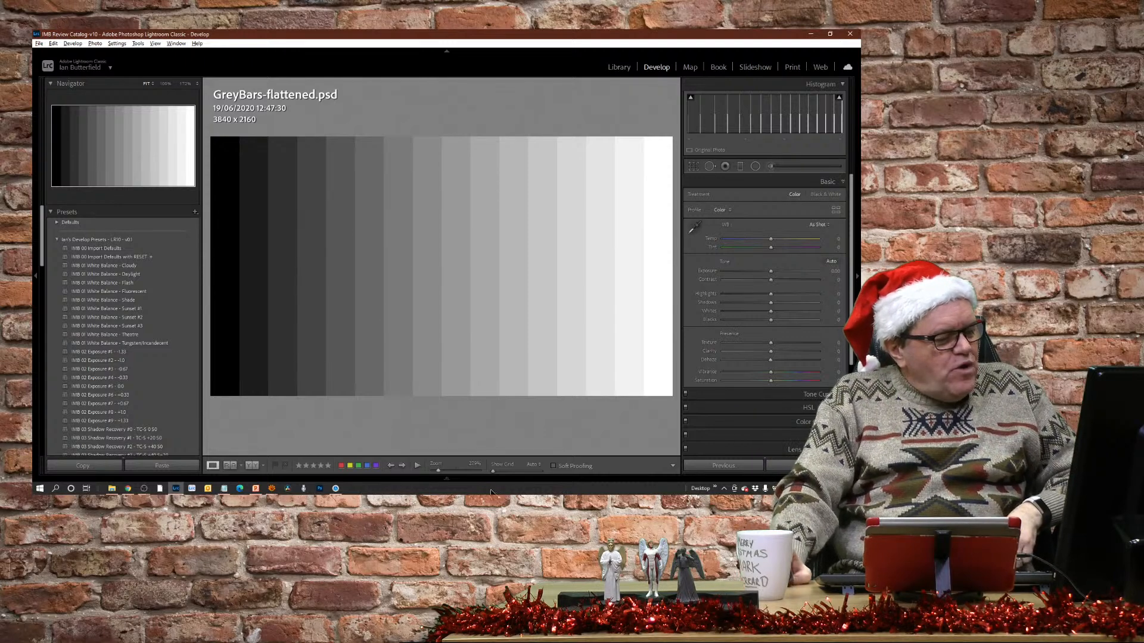
# Switch to developing the Colour Bars.psd image.
pyautogui.moveTo(448, 479)
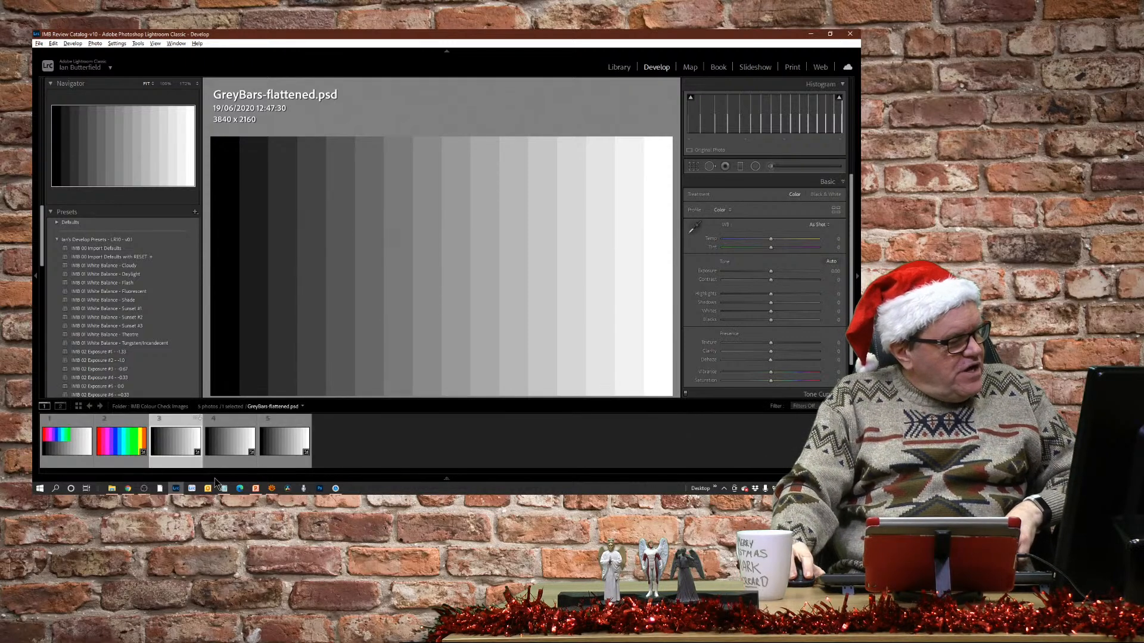
pyautogui.click(123, 446)
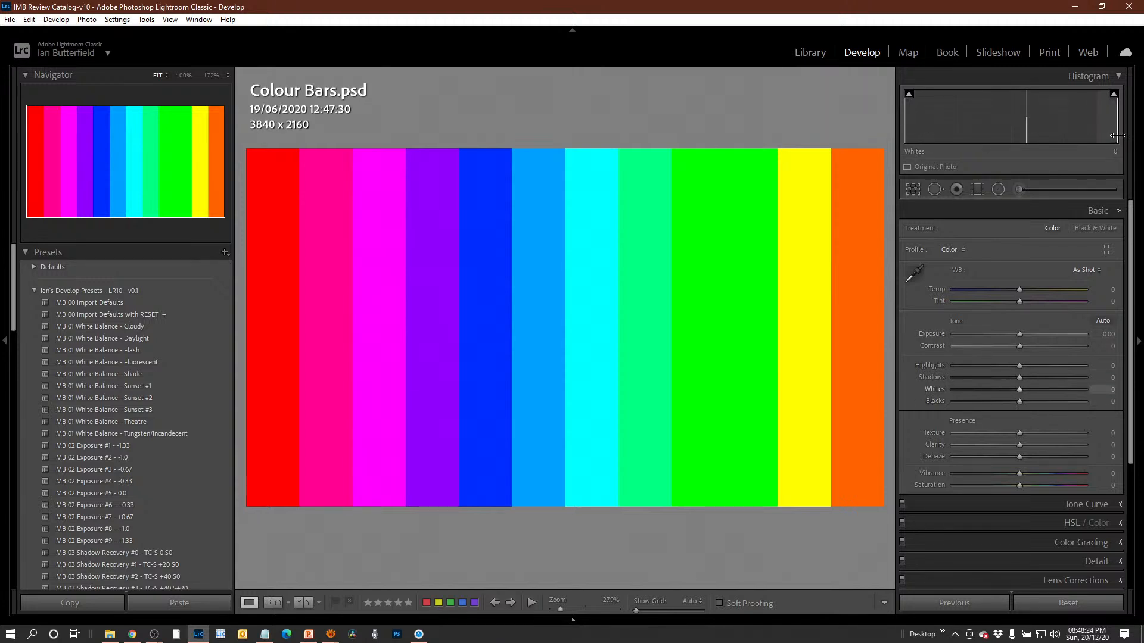
pyautogui.moveTo(1116, 99)
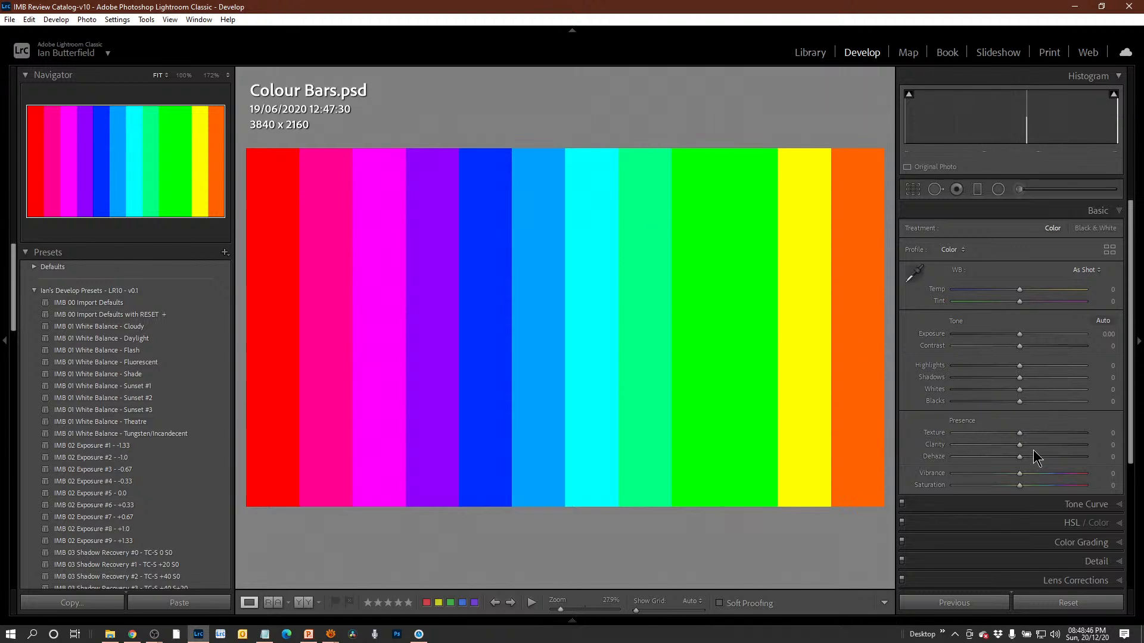
# Try the tone adjustments and Clarity at +100 on the colour bars, returning each adjustment to 0.
pyautogui.moveTo(1019, 333)
pyautogui.mouseDown()
pyautogui.moveTo(1077, 339)
pyautogui.moveTo(986, 343)
pyautogui.moveTo(1090, 331)
pyautogui.moveTo(969, 348)
pyautogui.moveTo(1014, 342)
pyautogui.mouseUp()
pyautogui.doubleClick(936, 334)
pyautogui.moveTo(1021, 346); pyautogui.dragTo(1057, 356)
pyautogui.moveTo(945, 372); pyautogui.dragTo(1023, 365)
pyautogui.moveTo(1022, 446); pyautogui.dragTo(1101, 455)
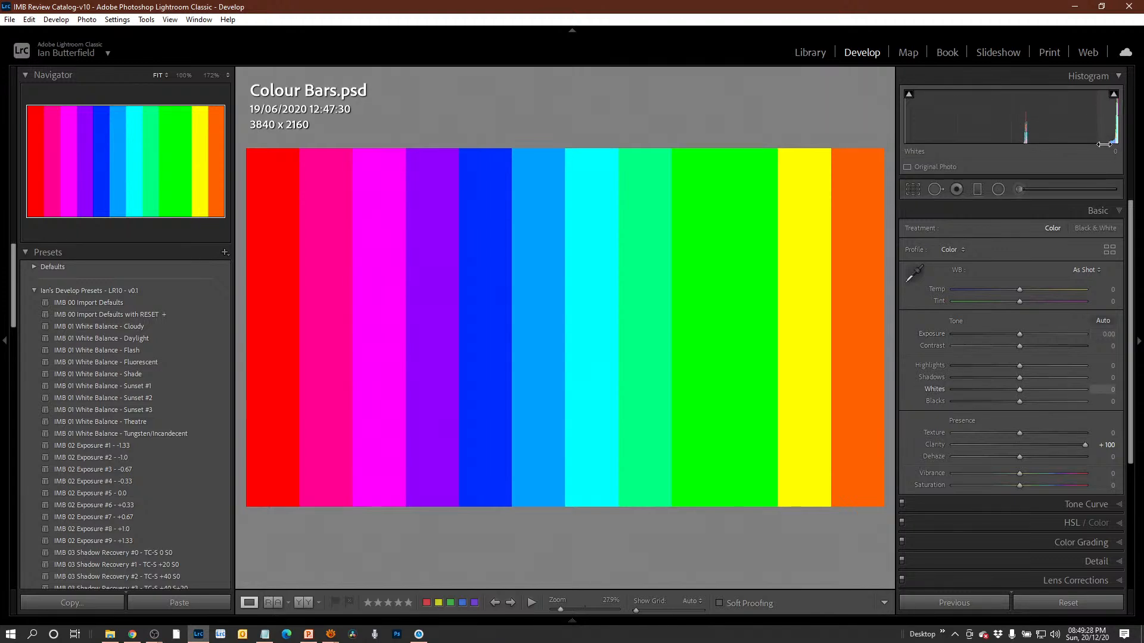
pyautogui.doubleClick(940, 444)
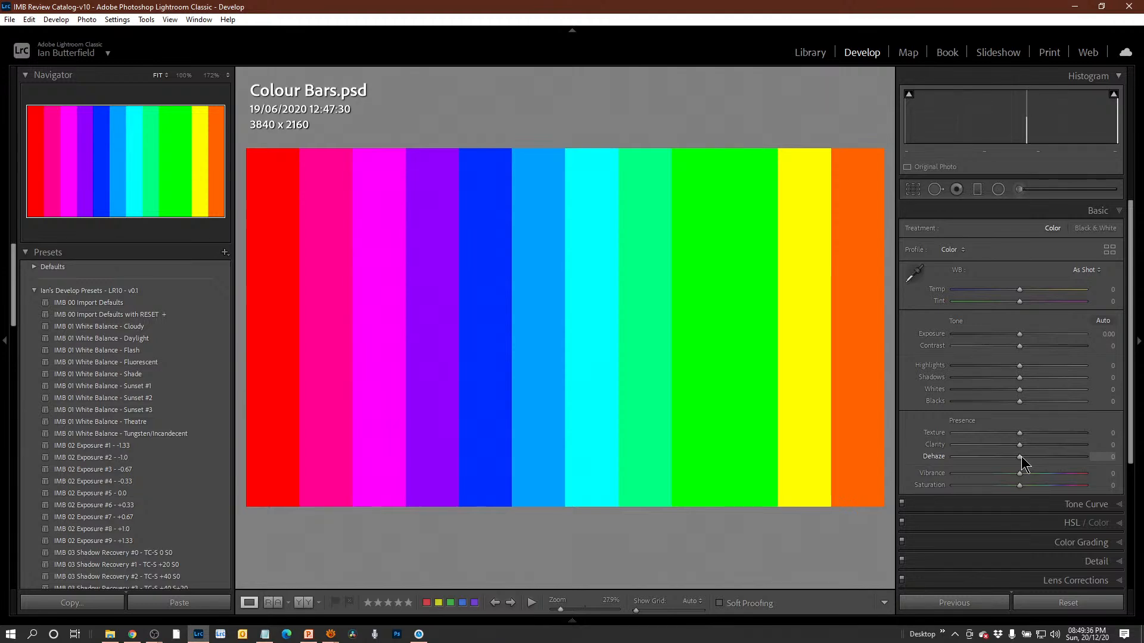
# Try Dehaze at +33 and at a negative value on the colour bars, and return it to 0.
pyautogui.moveTo(1021, 457); pyautogui.dragTo(1044, 456)
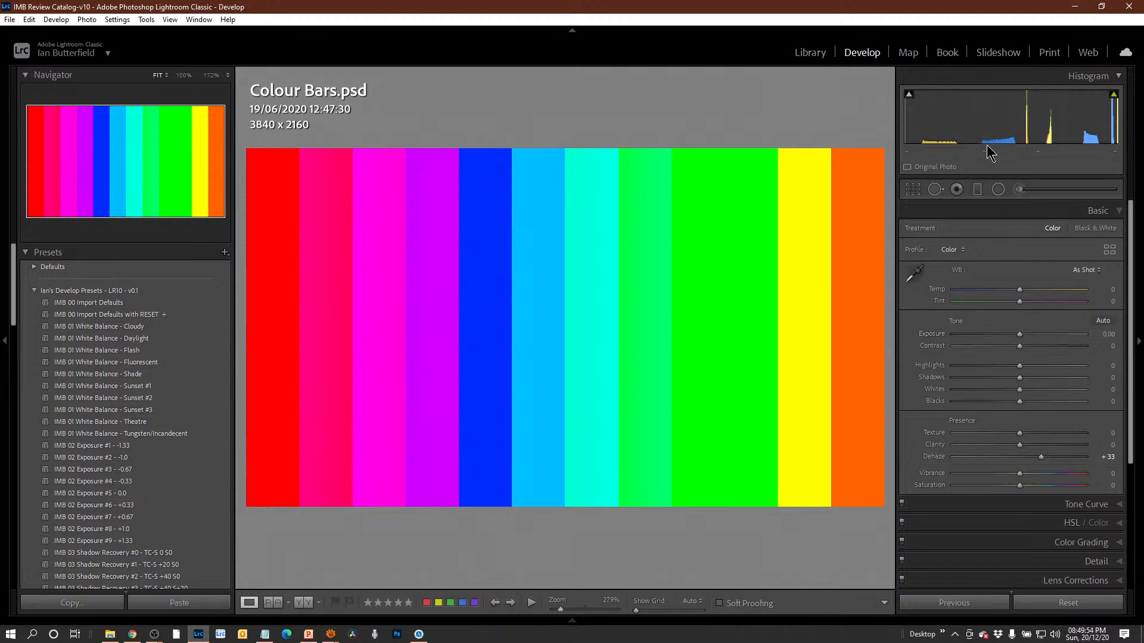
pyautogui.press('-')
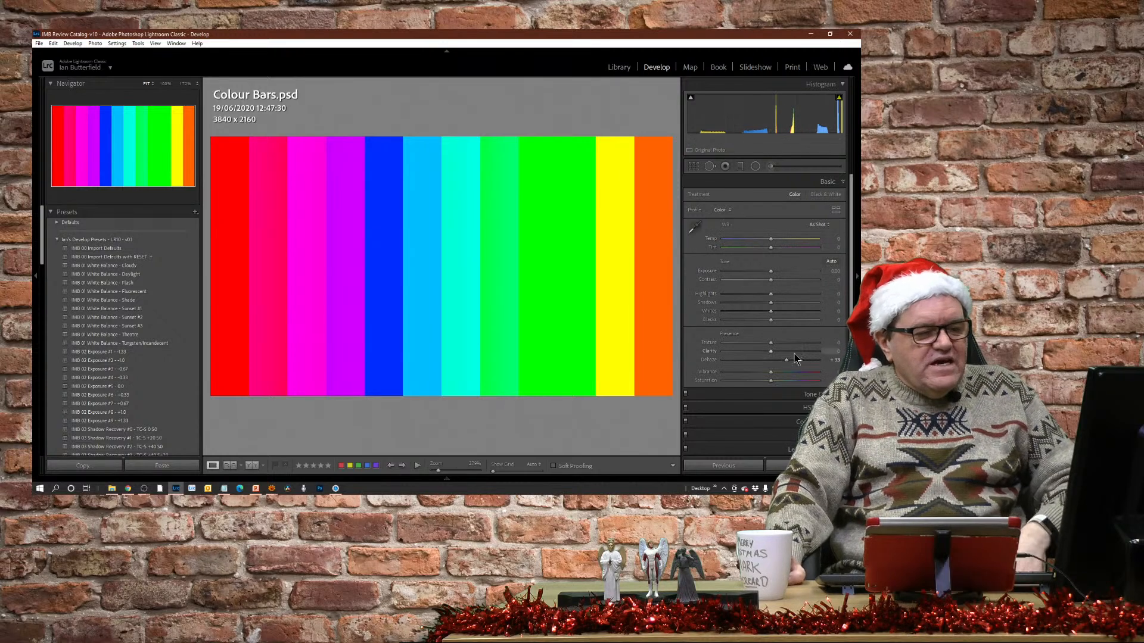
pyautogui.moveTo(785, 359); pyautogui.dragTo(761, 365)
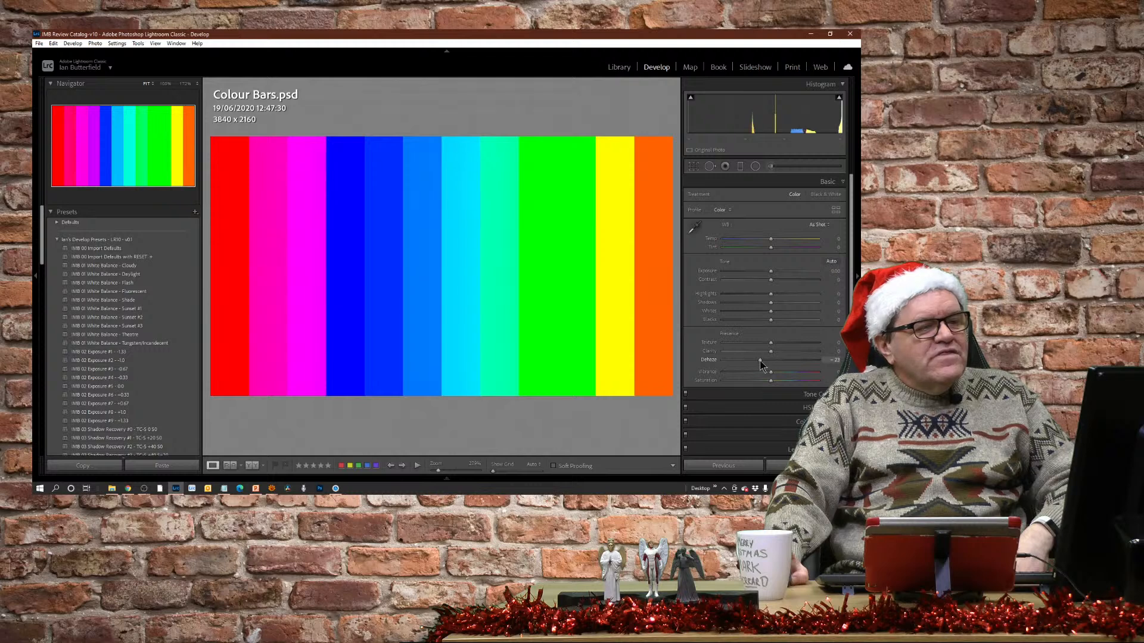
pyautogui.moveTo(763, 366); pyautogui.dragTo(772, 365)
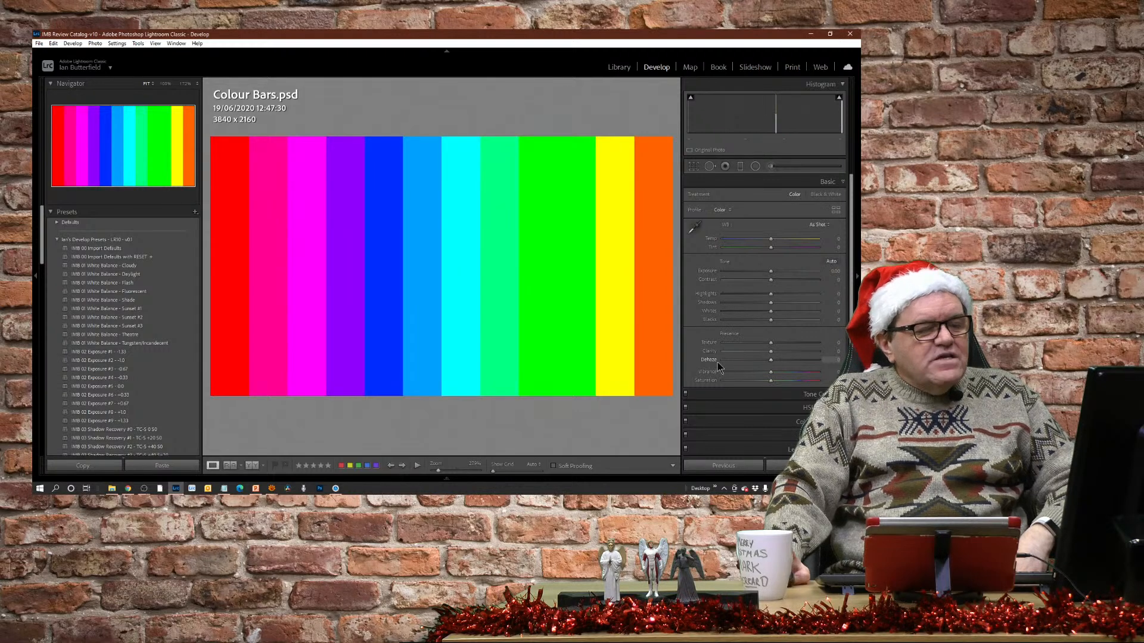
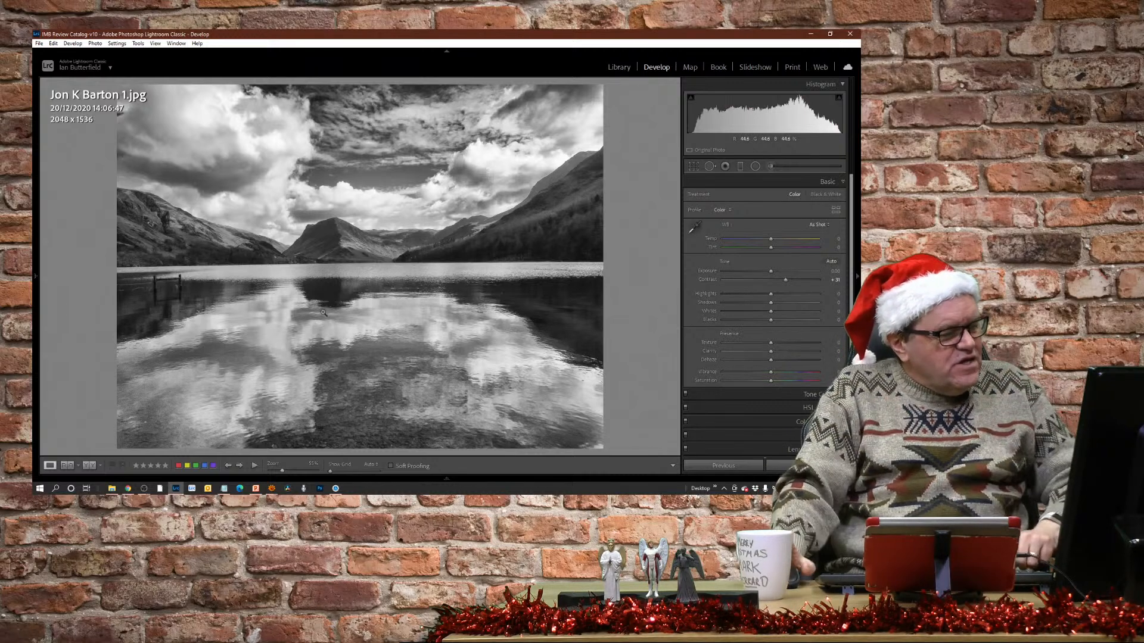
# Raise Clarity to about +29 and Dehaze to about +56 on the colour fairground ride photo.
pyautogui.press('Right')
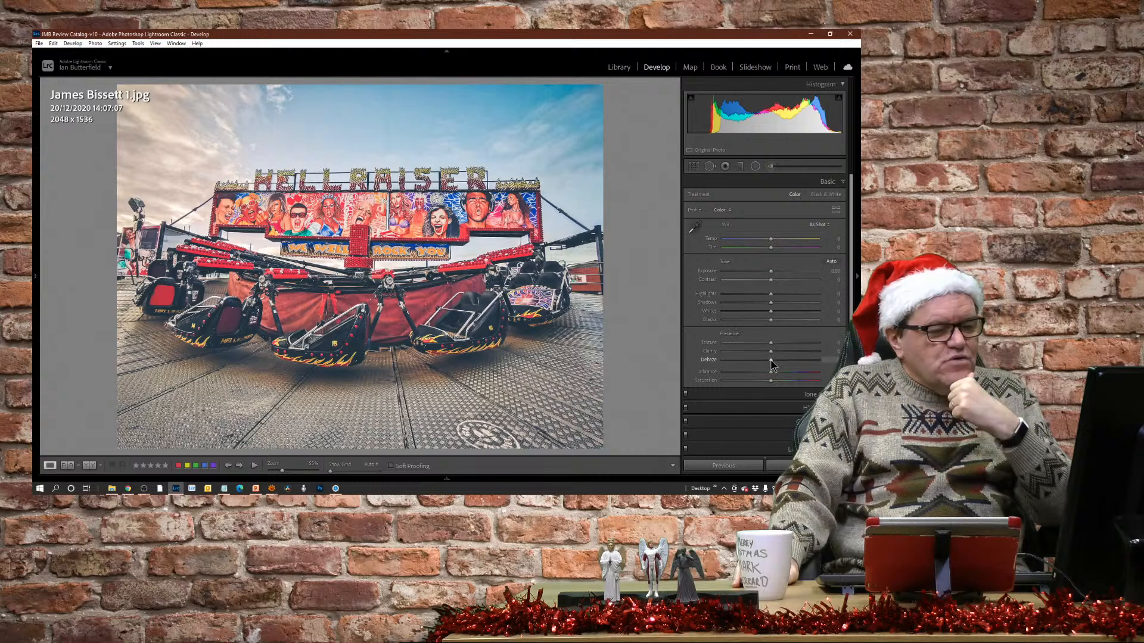
pyautogui.moveTo(771, 361)
pyautogui.mouseDown()
pyautogui.moveTo(796, 365)
pyautogui.moveTo(772, 354)
pyautogui.moveTo(784, 356)
pyautogui.mouseUp()
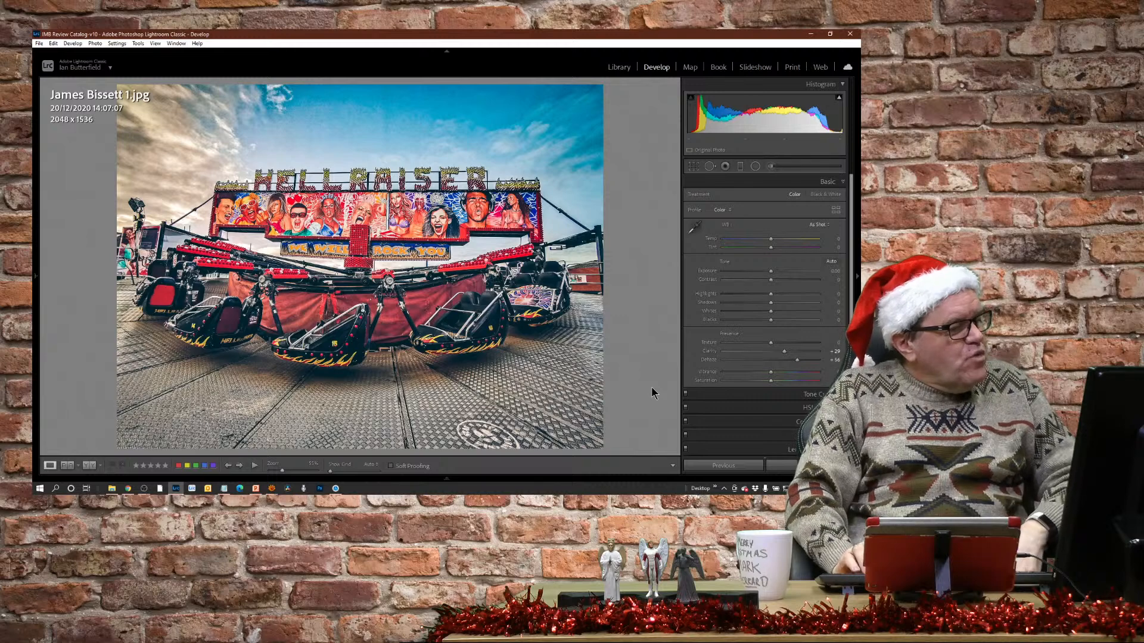
# Crop the seafront lamp post photo tighter on both sides and slightly in height, to 1598 x 1493.
pyautogui.press('Right')
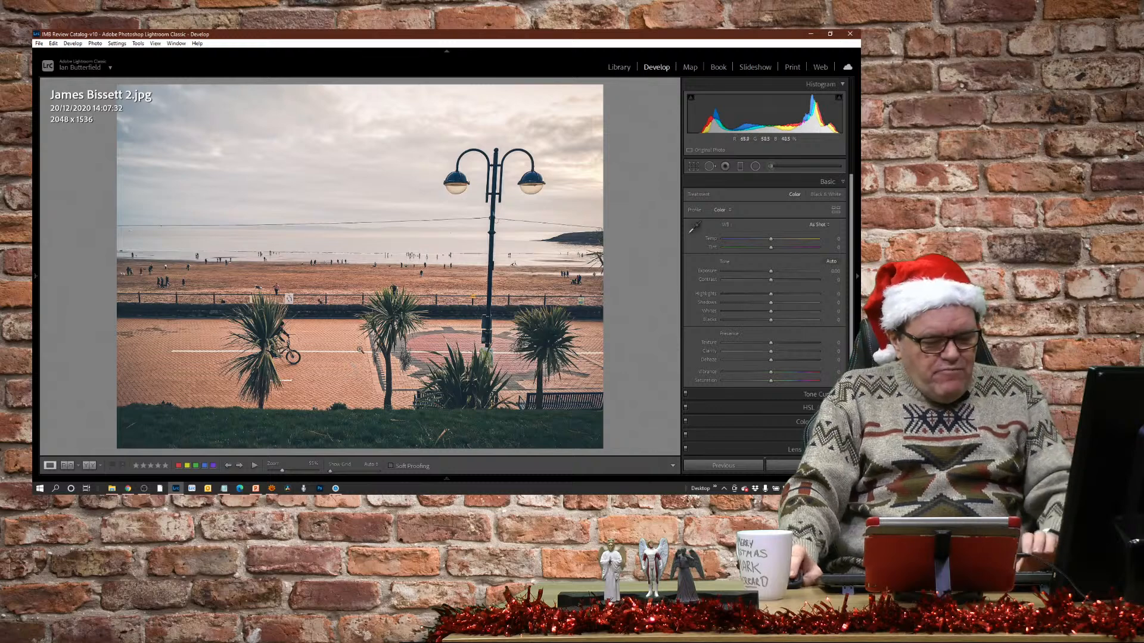
pyautogui.press('r')
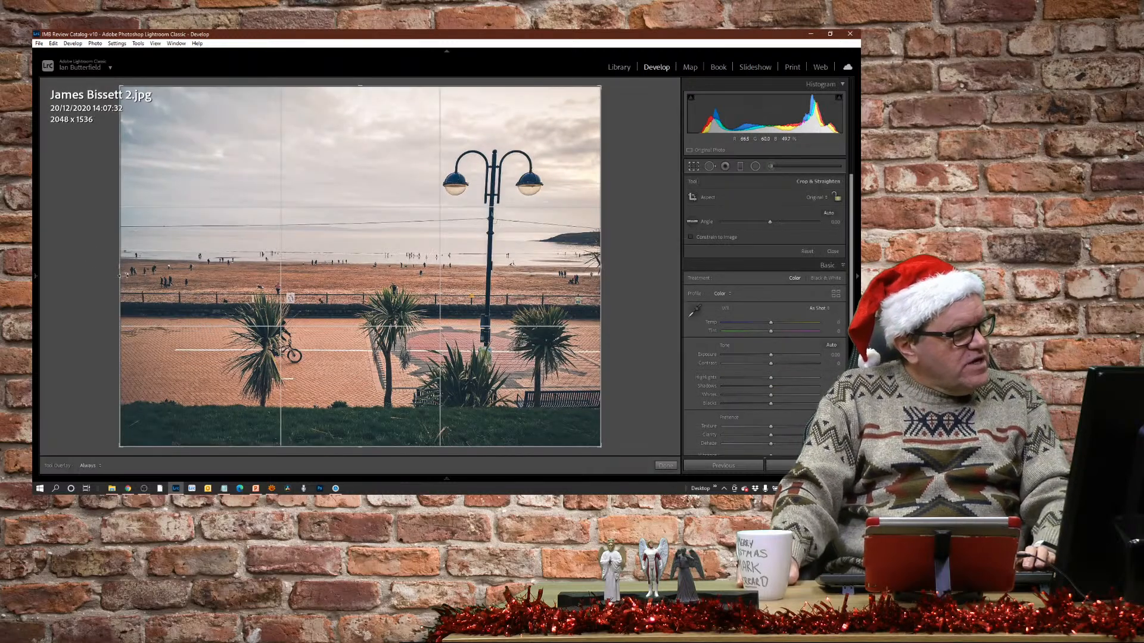
pyautogui.moveTo(116, 267); pyautogui.dragTo(159, 267)
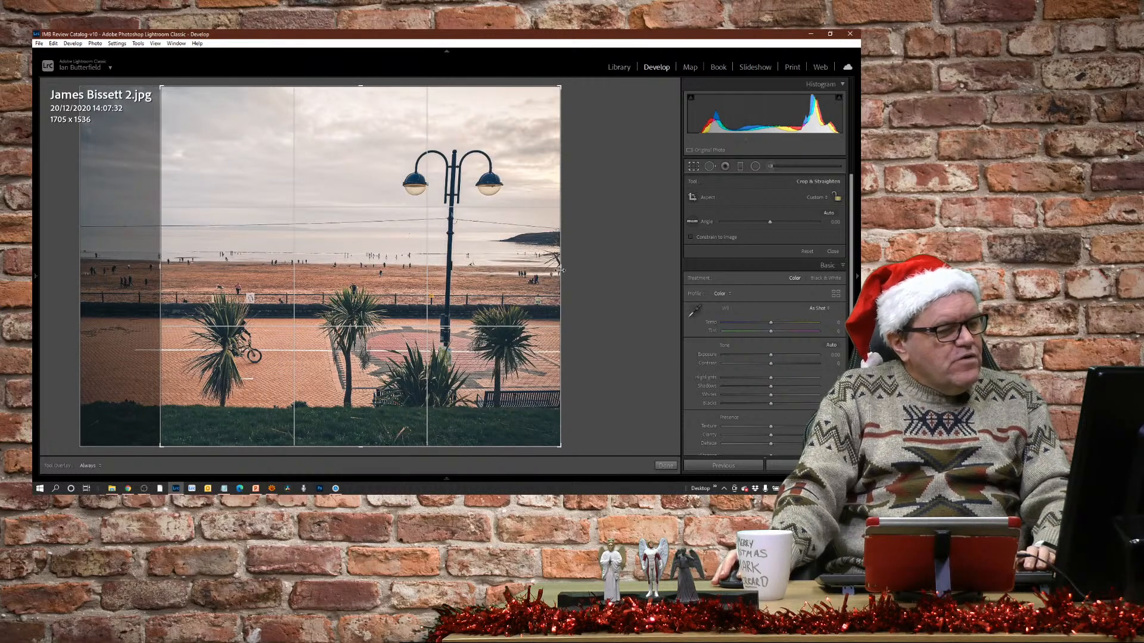
pyautogui.moveTo(559, 270); pyautogui.dragTo(545, 269)
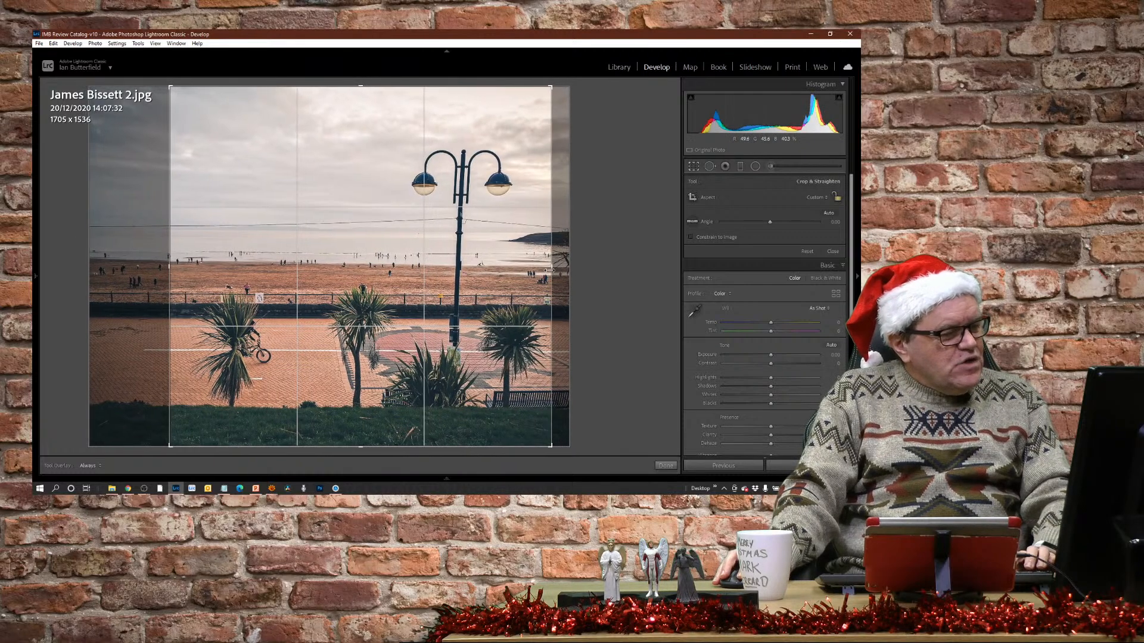
pyautogui.moveTo(354, 84); pyautogui.dragTo(354, 89)
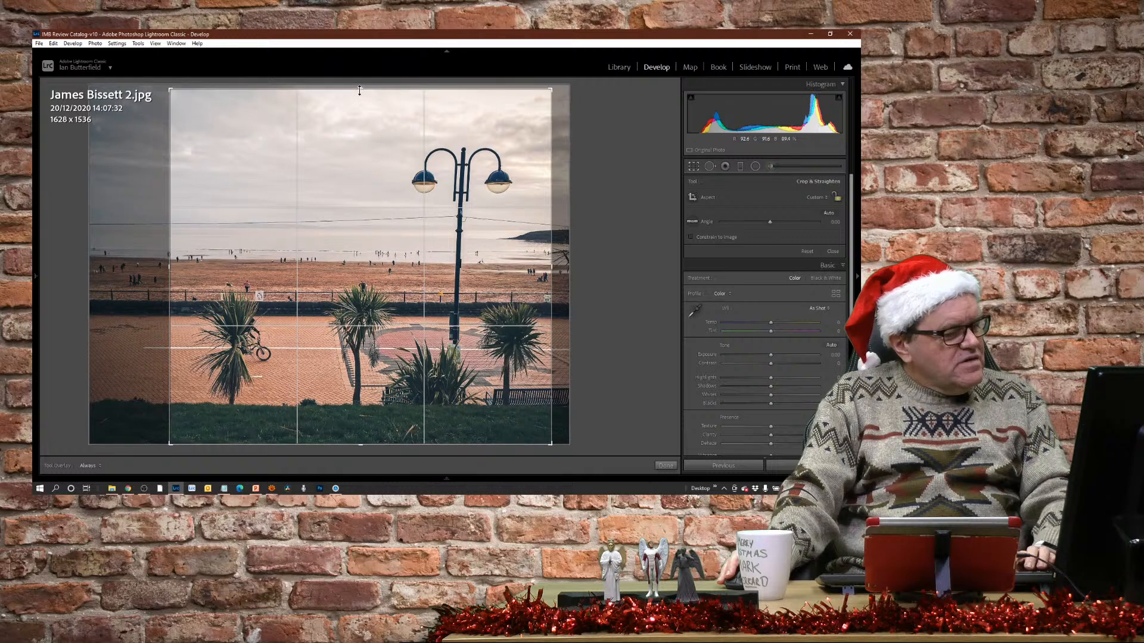
pyautogui.moveTo(566, 442); pyautogui.dragTo(588, 435)
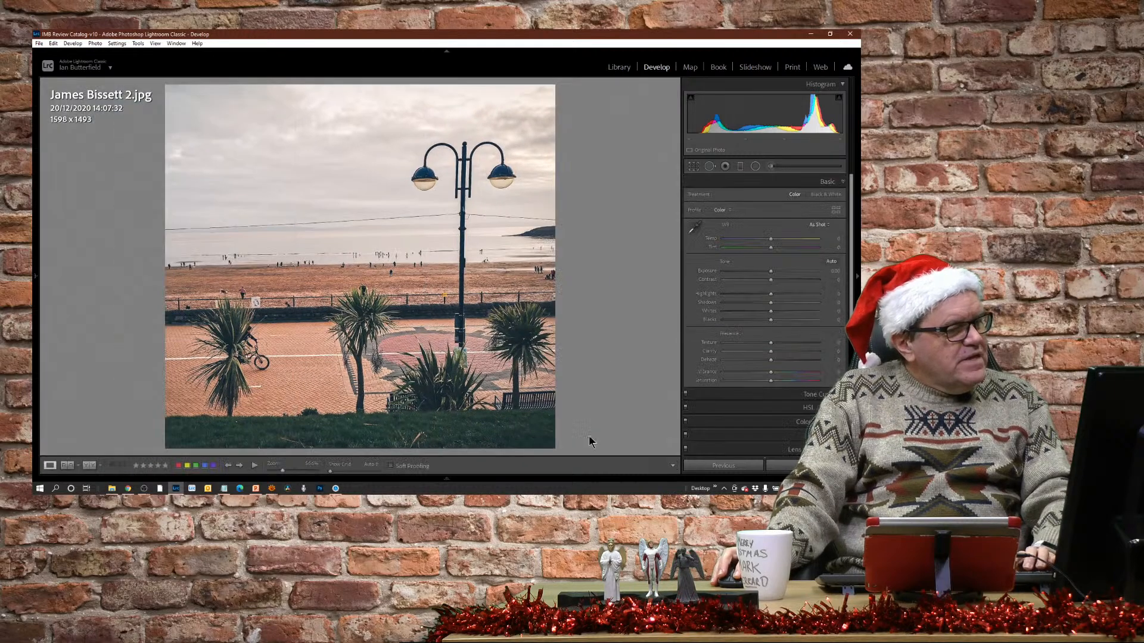
pyautogui.press('Return')
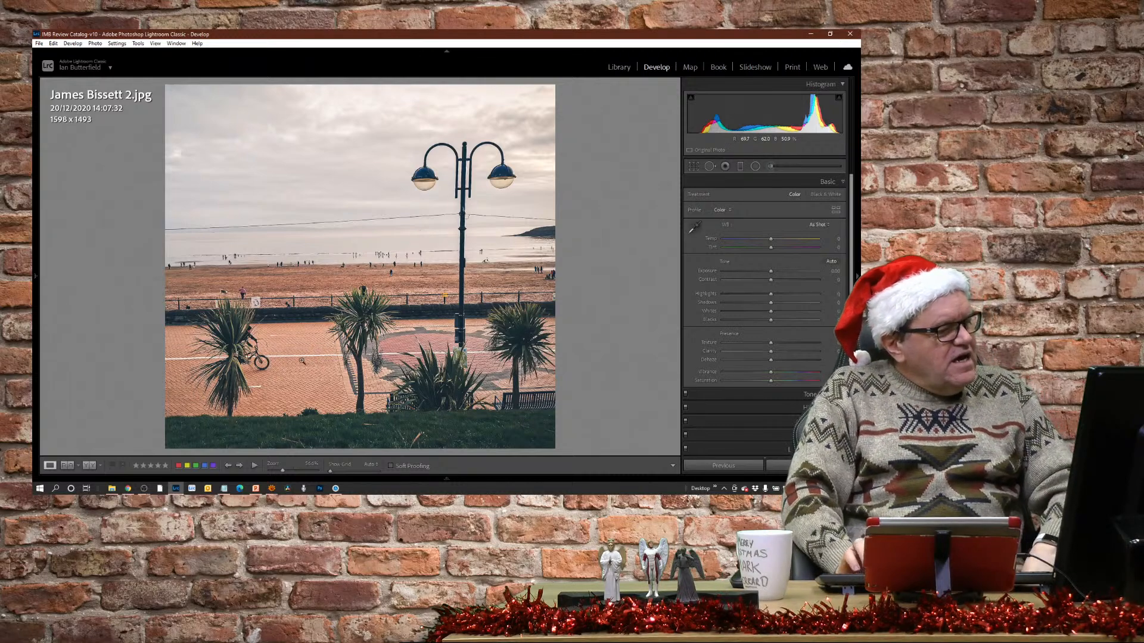
# Look over the black-and-white woodland photo and inspect the water drops on the backlit leaf photo at closer zoom.
pyautogui.press('Right')
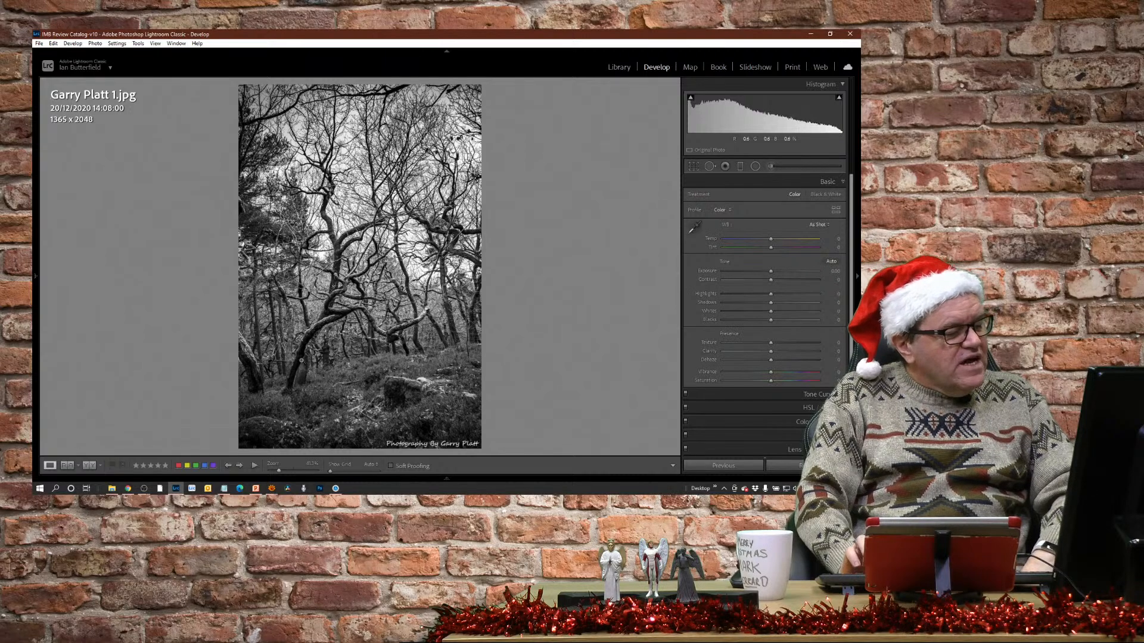
pyautogui.press('Right')
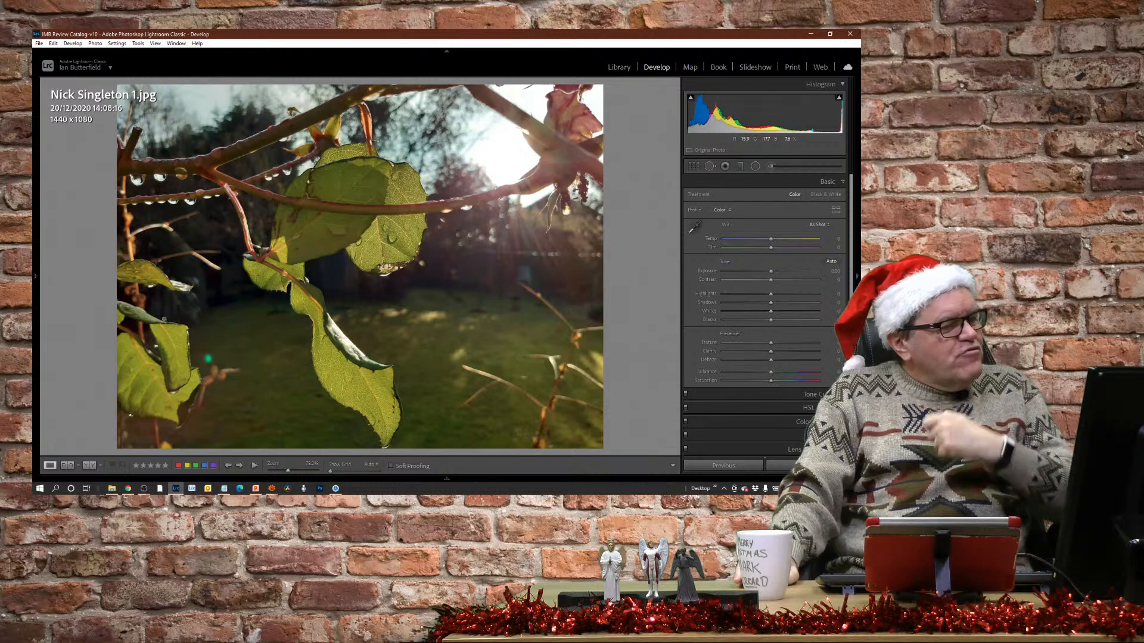
pyautogui.click(389, 242)
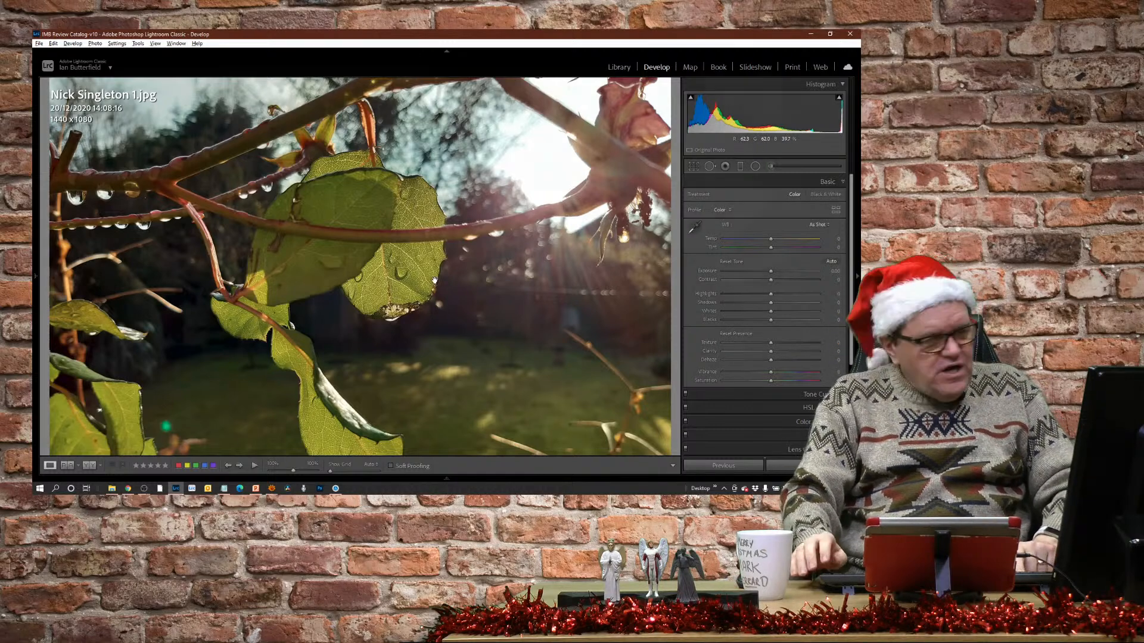
pyautogui.press('KP_1')
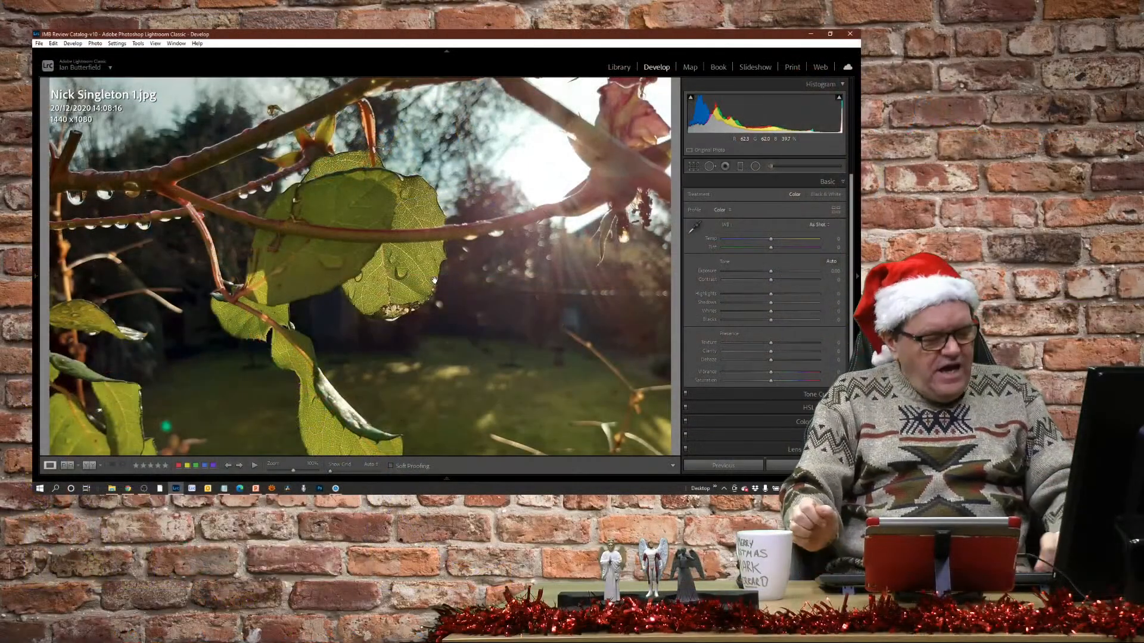
pyautogui.click(434, 280)
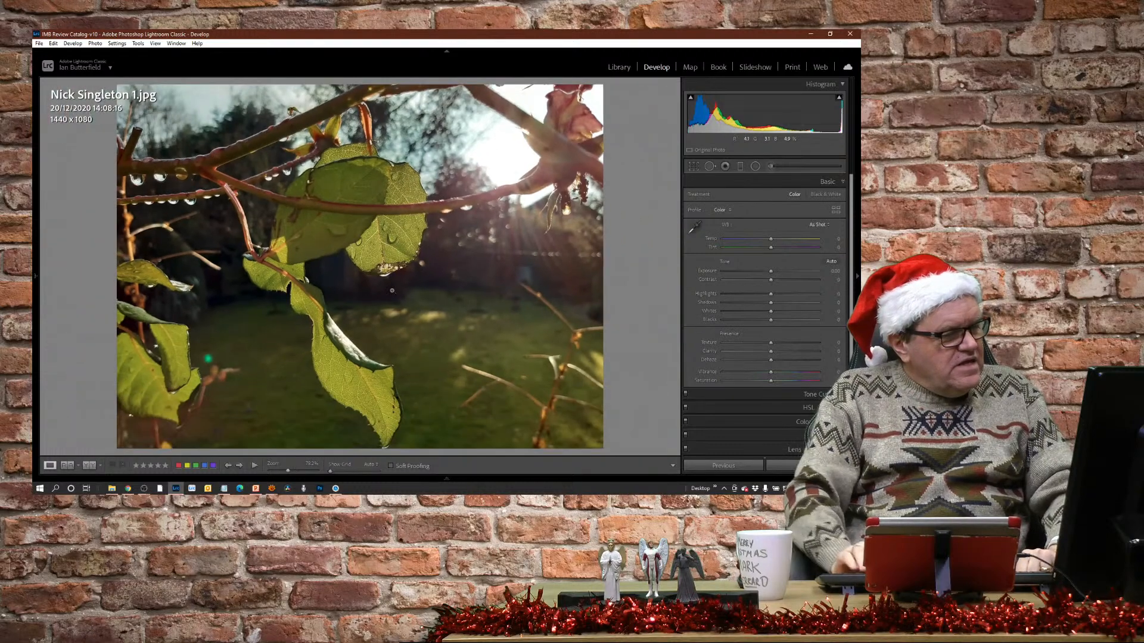
# Examine the red polka-dot angel ornament photo at a different magnification.
pyautogui.press('Right')
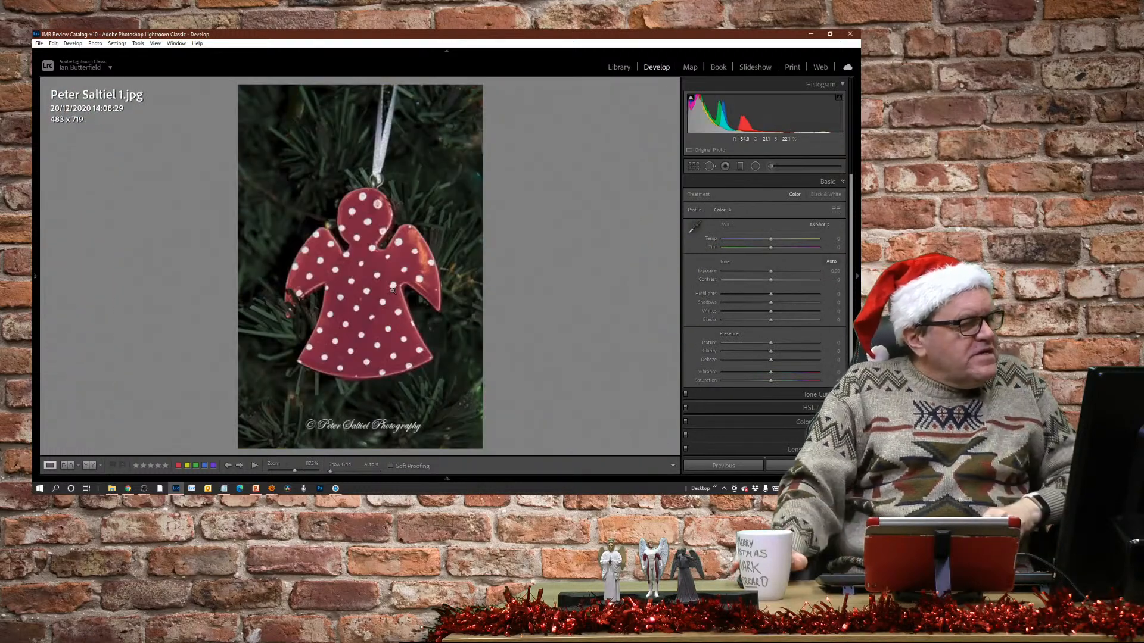
pyautogui.click(386, 250)
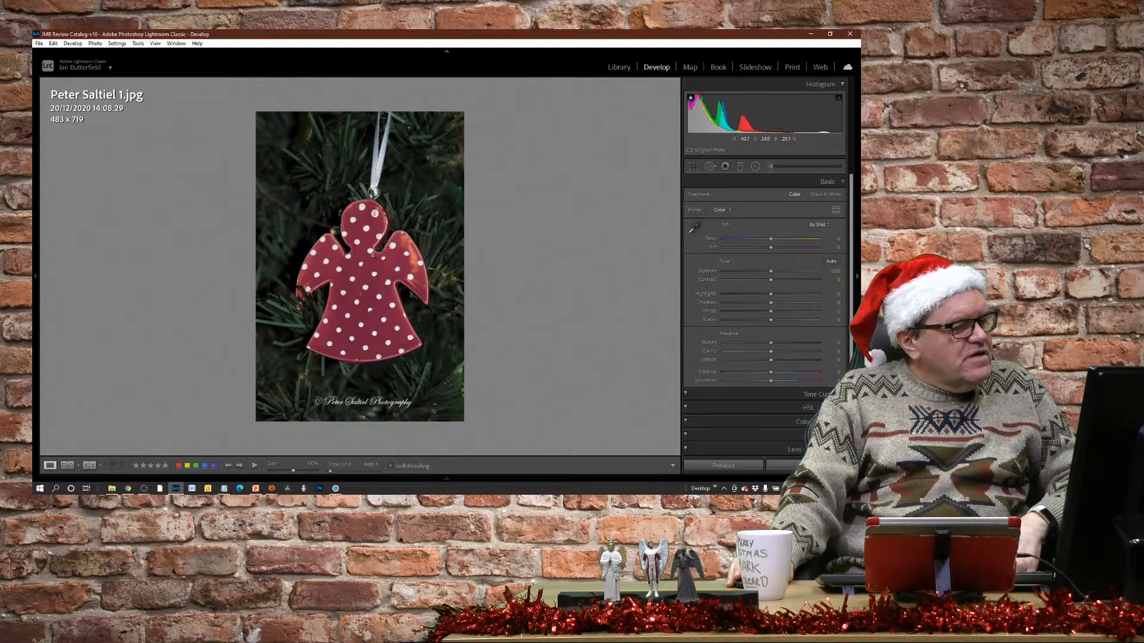
pyautogui.click(374, 255)
pyautogui.click(376, 257)
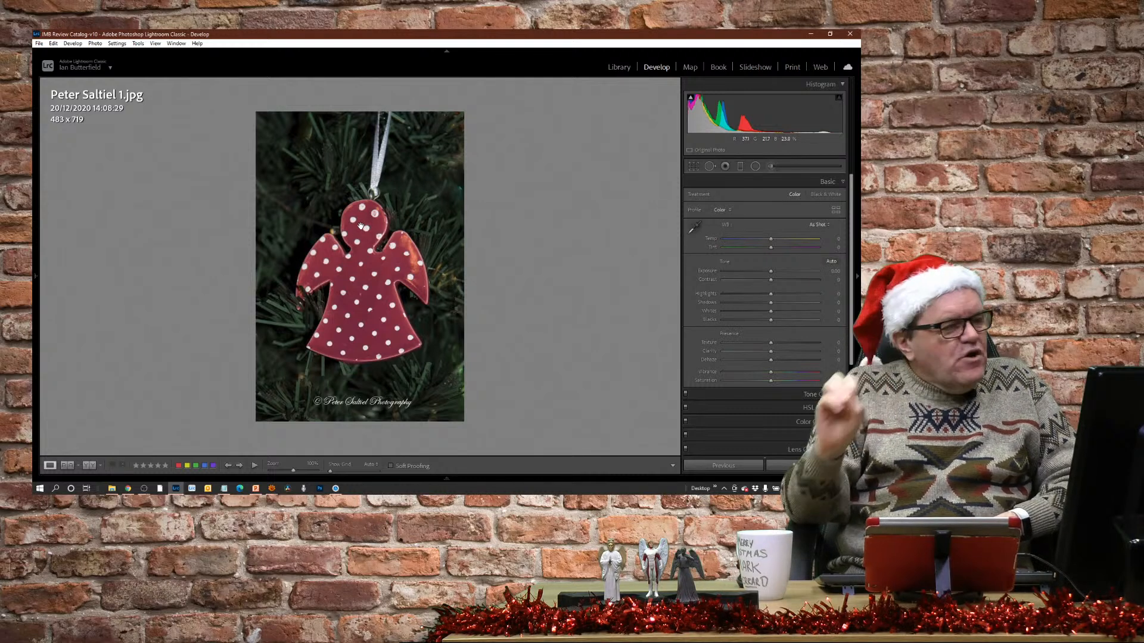
# Switch to the rocky beach photo, show it whole, and try a lower Highlights setting before returning it to 0.
pyautogui.press('Right')
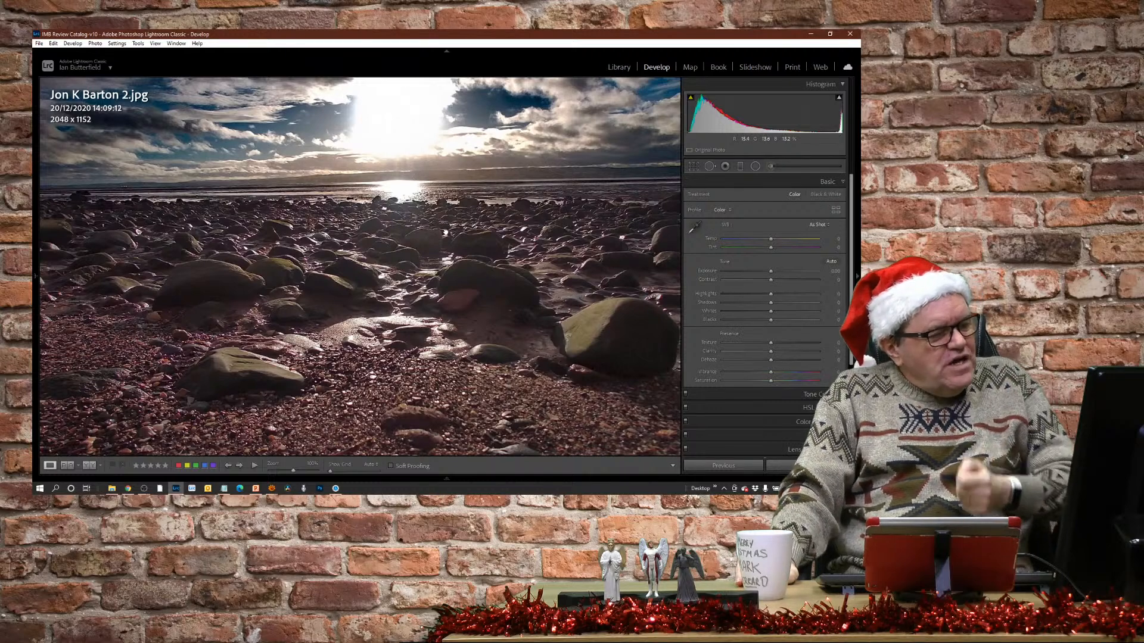
pyautogui.click(420, 166)
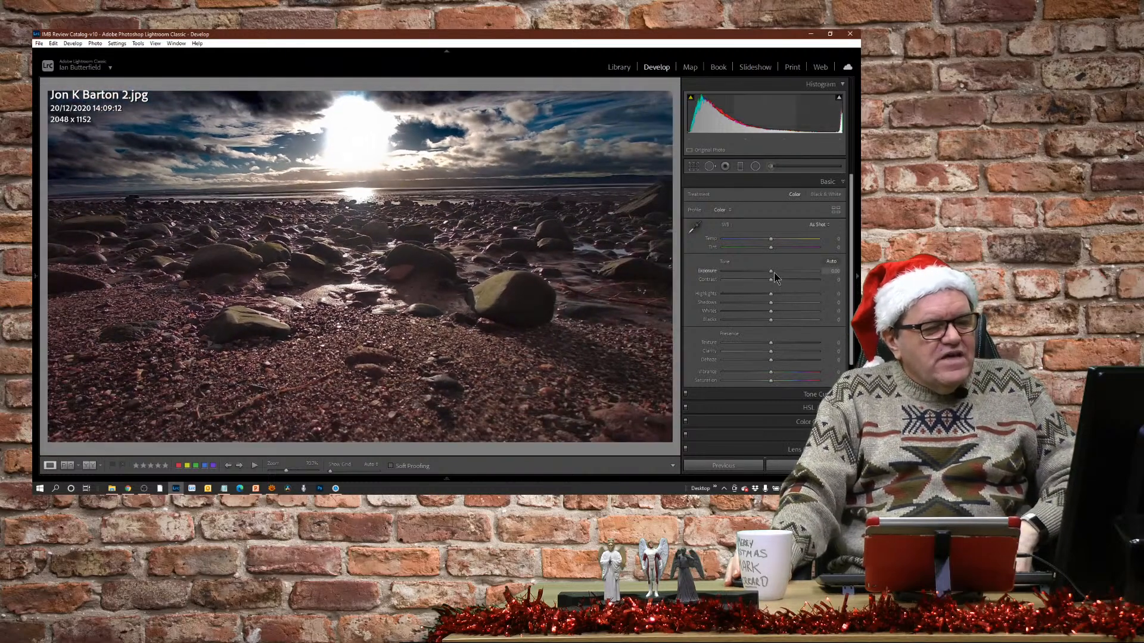
pyautogui.moveTo(772, 293)
pyautogui.mouseDown()
pyautogui.moveTo(719, 302)
pyautogui.moveTo(757, 292)
pyautogui.mouseUp()
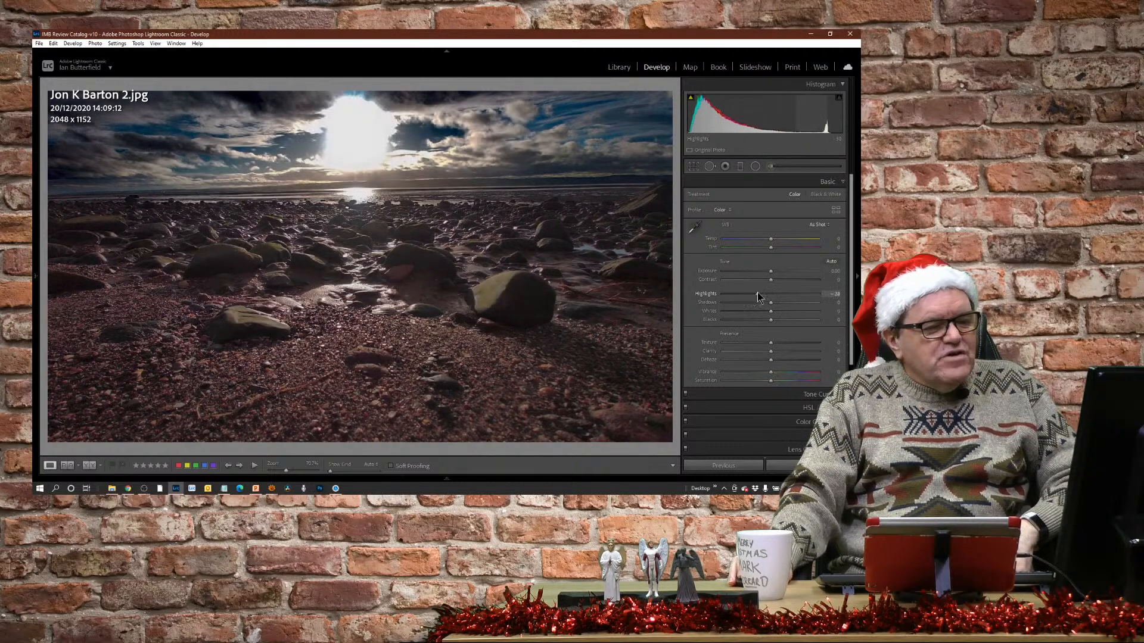
pyautogui.doubleClick(715, 294)
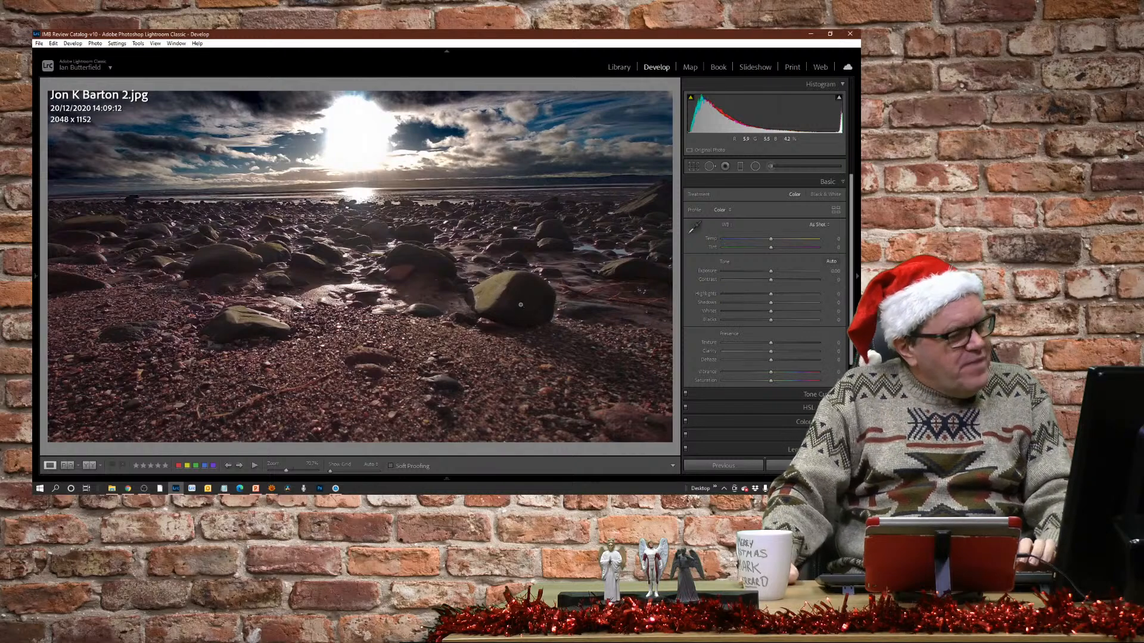
# Straighten the beach photo's horizon with a rotation of about 1.06 degrees and crop it to 1945 x 1105.
pyautogui.press('r')
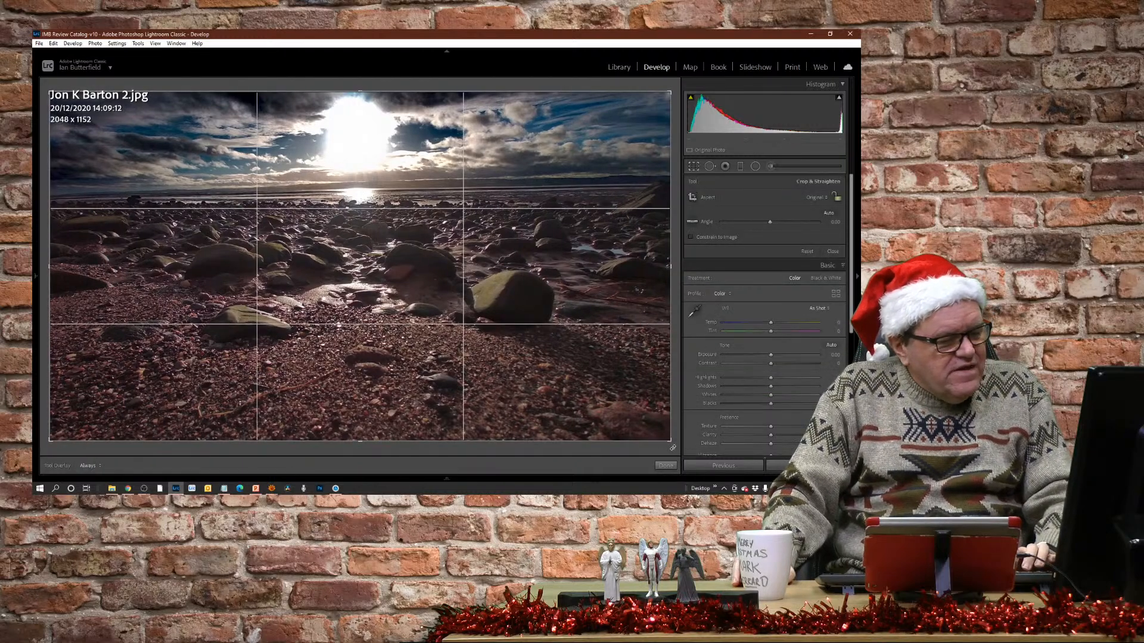
pyautogui.moveTo(672, 447)
pyautogui.mouseDown()
pyautogui.moveTo(679, 429)
pyautogui.moveTo(666, 456)
pyautogui.mouseUp()
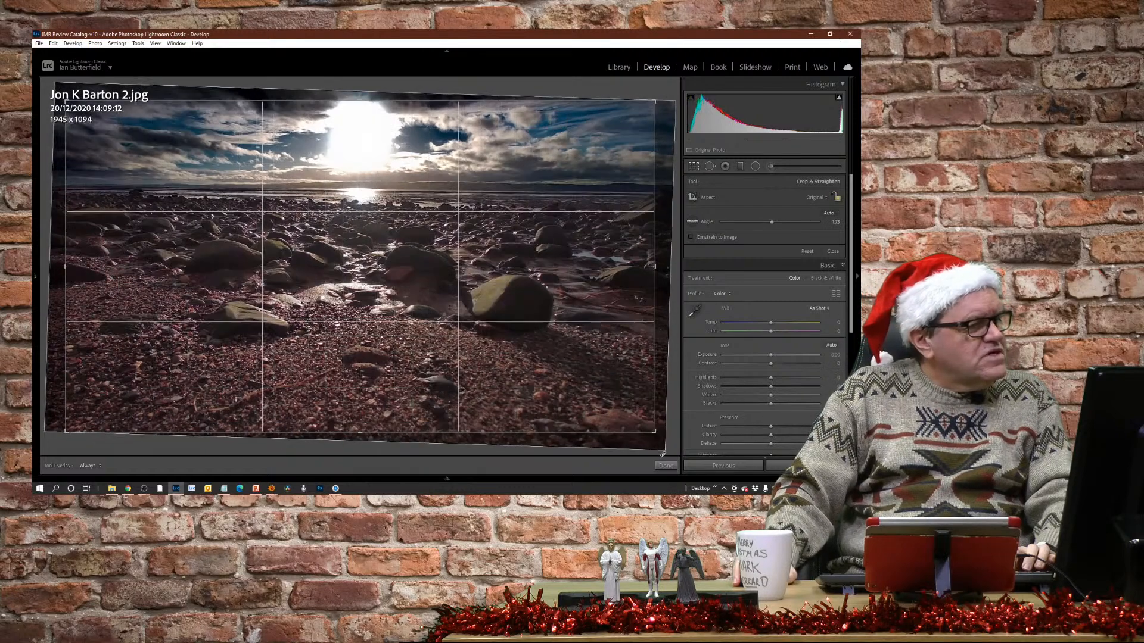
pyautogui.click(666, 465)
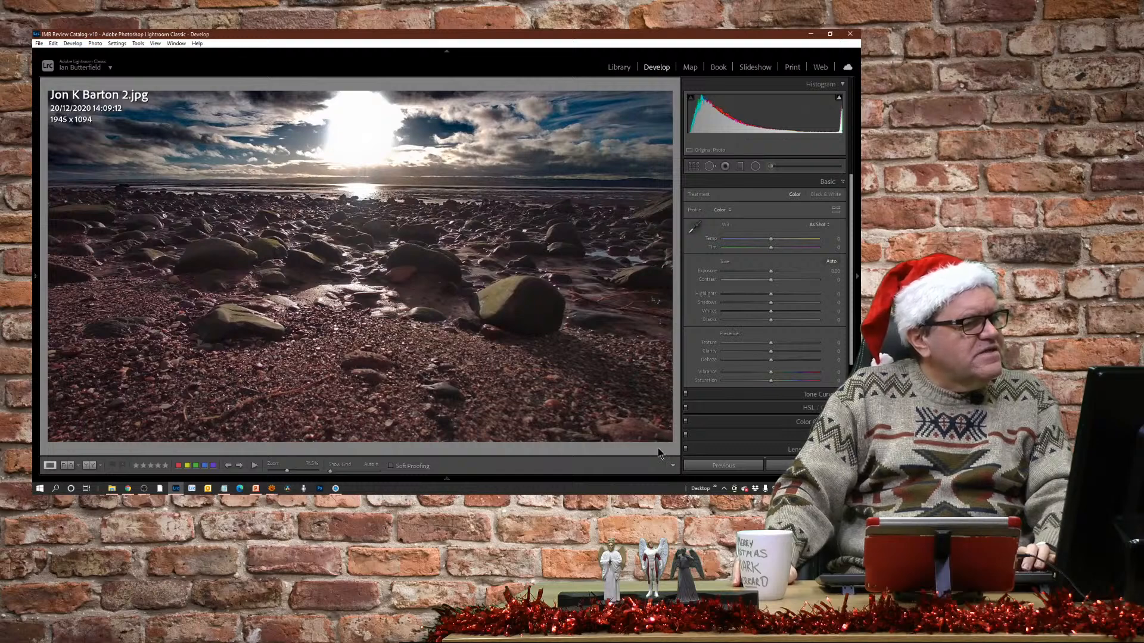
pyautogui.press('r')
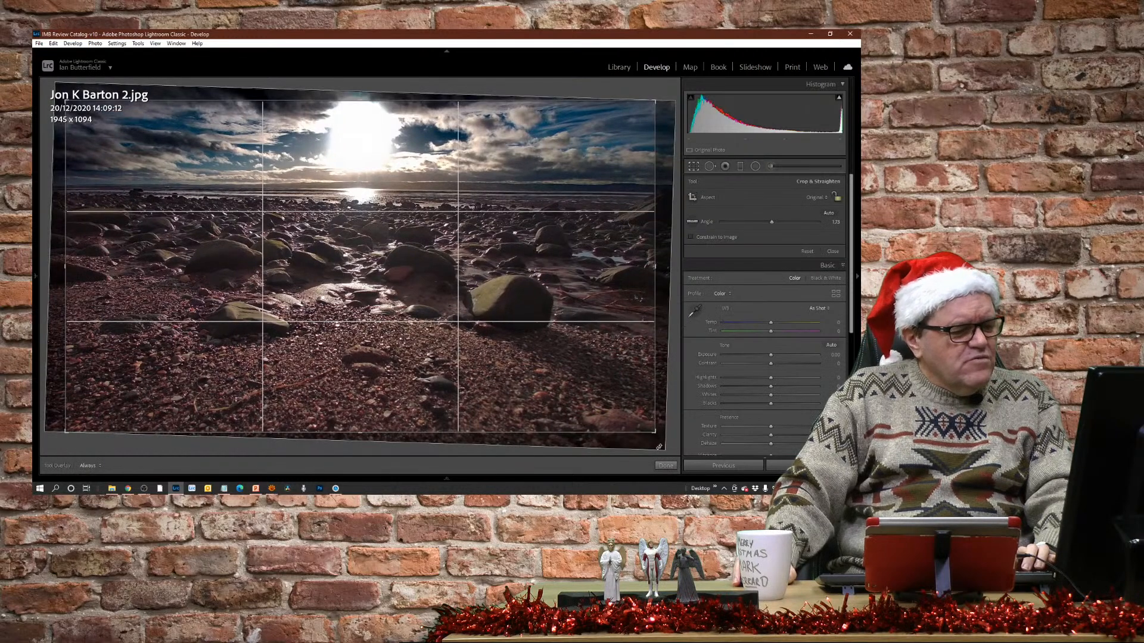
pyautogui.moveTo(664, 446); pyautogui.dragTo(663, 444)
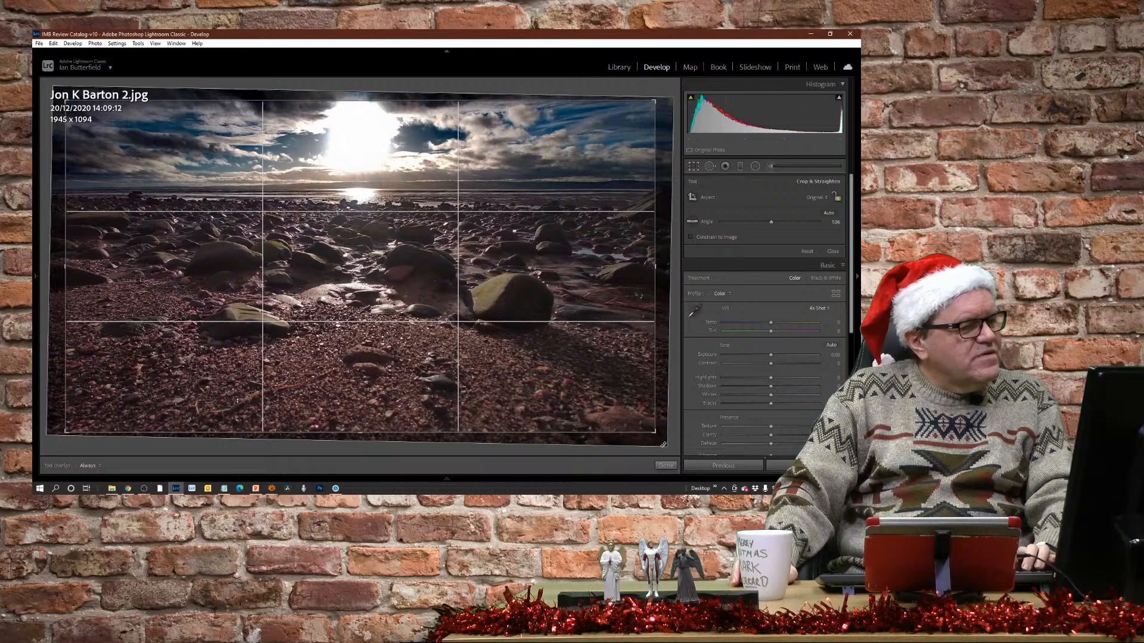
pyautogui.press('r')
pyautogui.press('r')
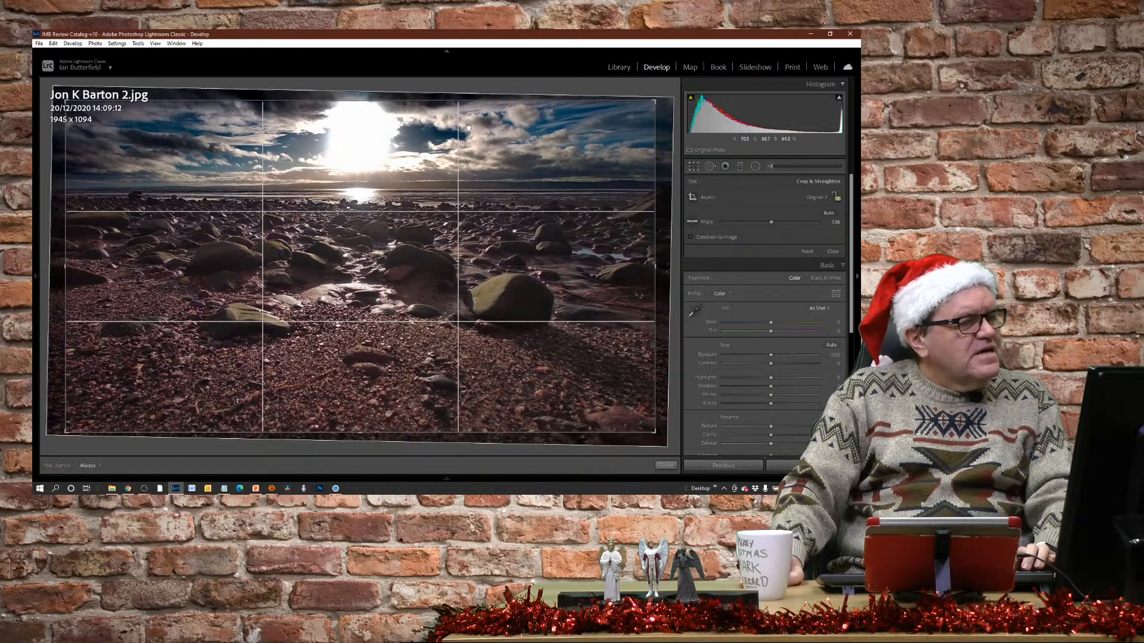
pyautogui.press('r')
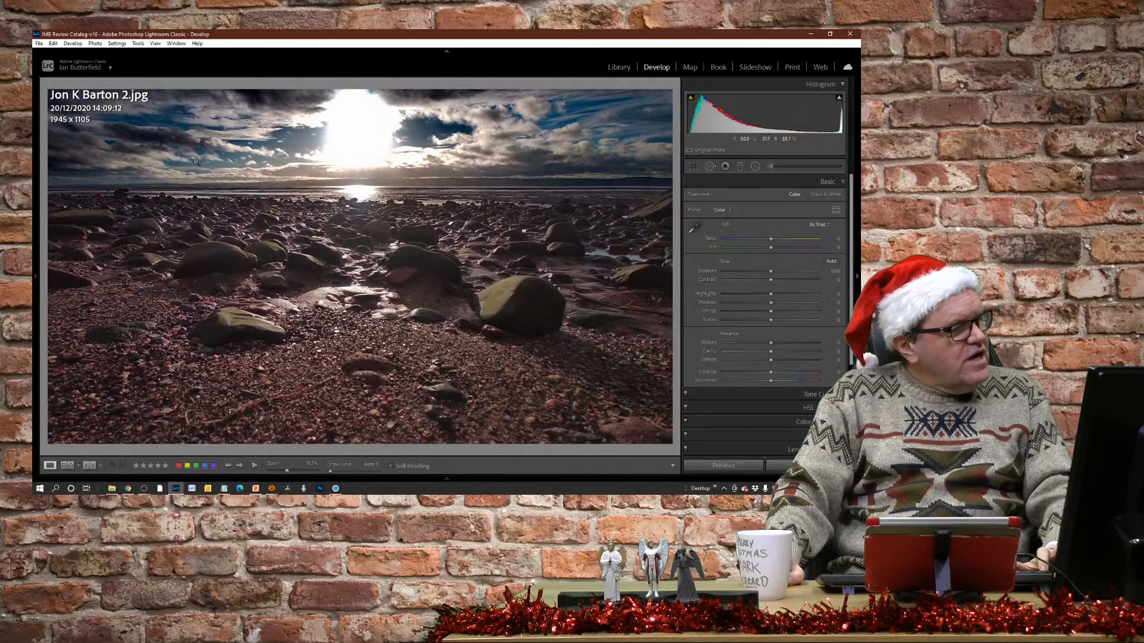
# Heal over the blown-out sun with a spot of about size 91, sampling the clouds just to its right.
pyautogui.press('q')
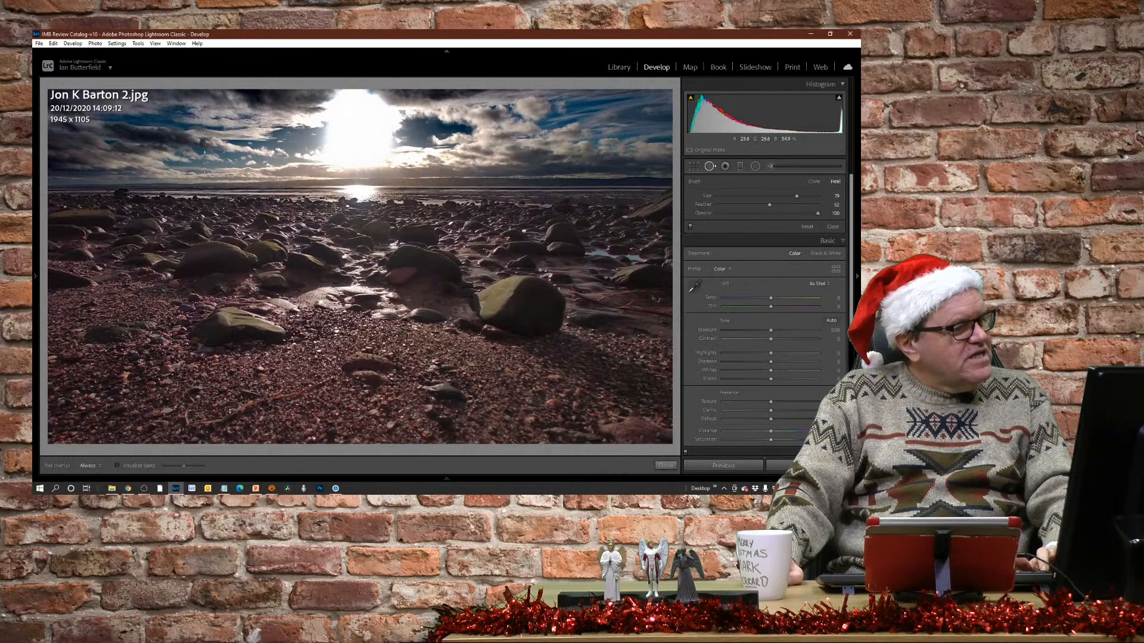
pyautogui.scroll(2, 212, 142)
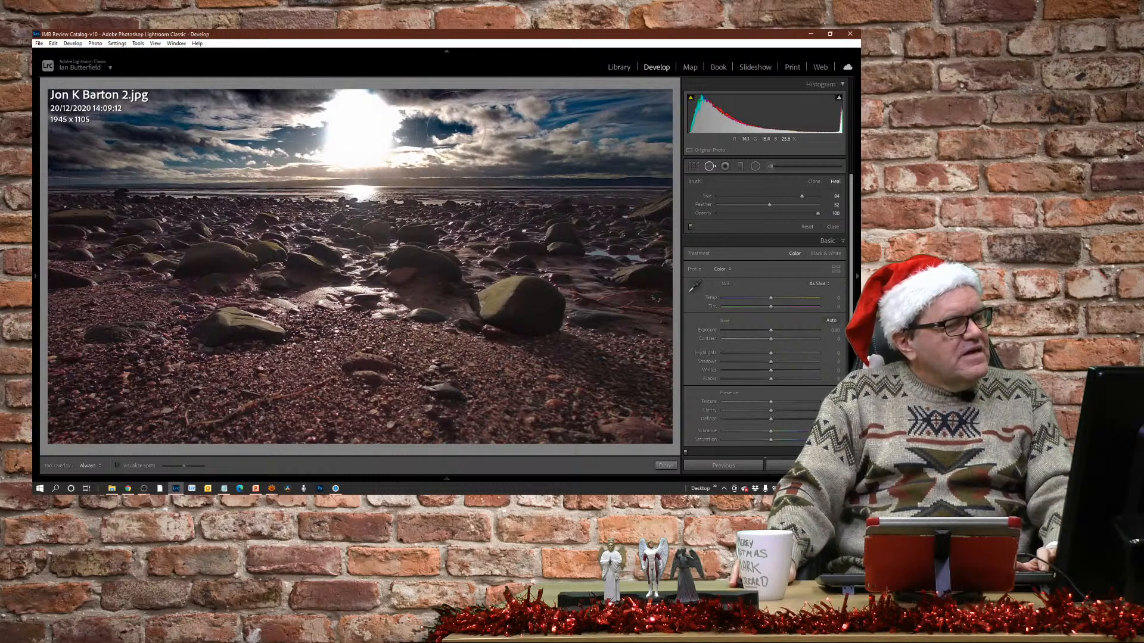
pyautogui.scroll(2, 352, 121)
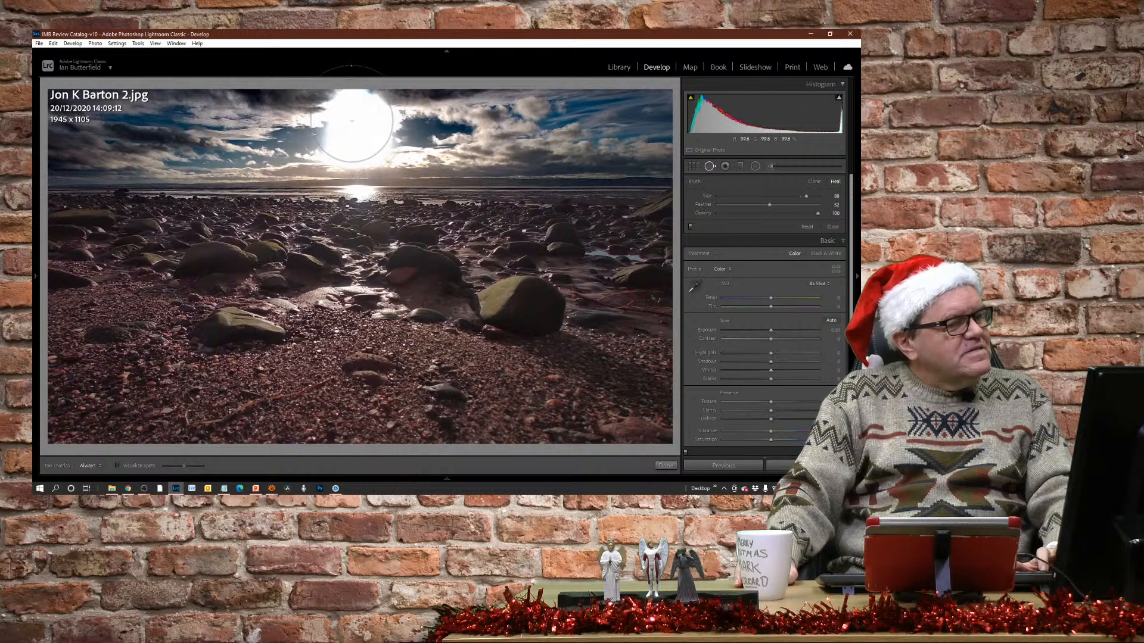
pyautogui.scroll(2, 353, 124)
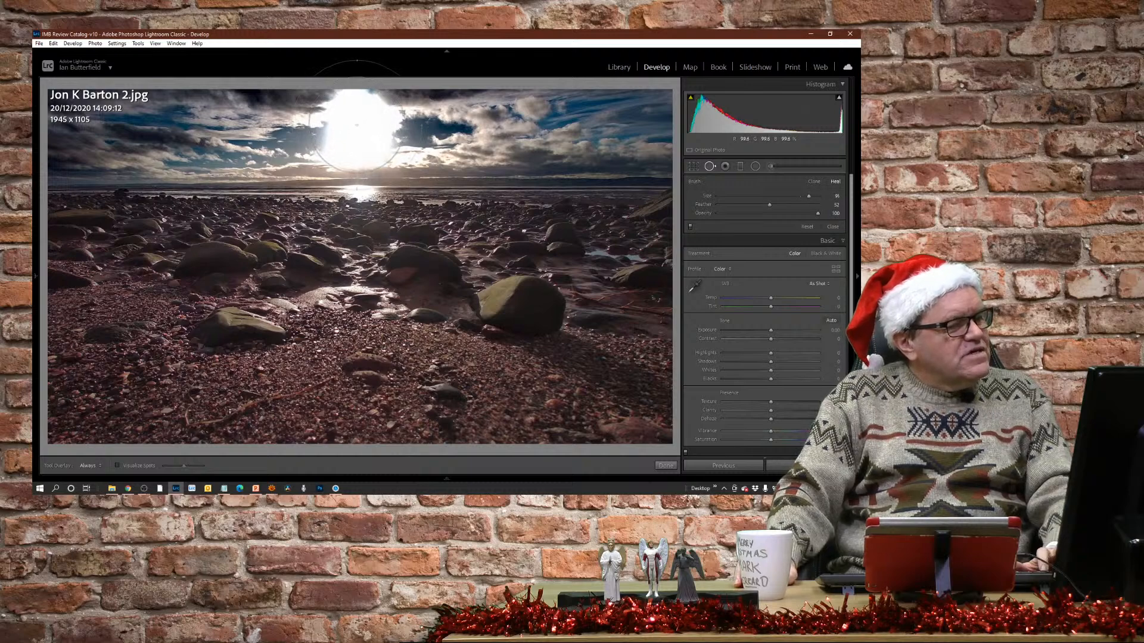
pyautogui.click(356, 129)
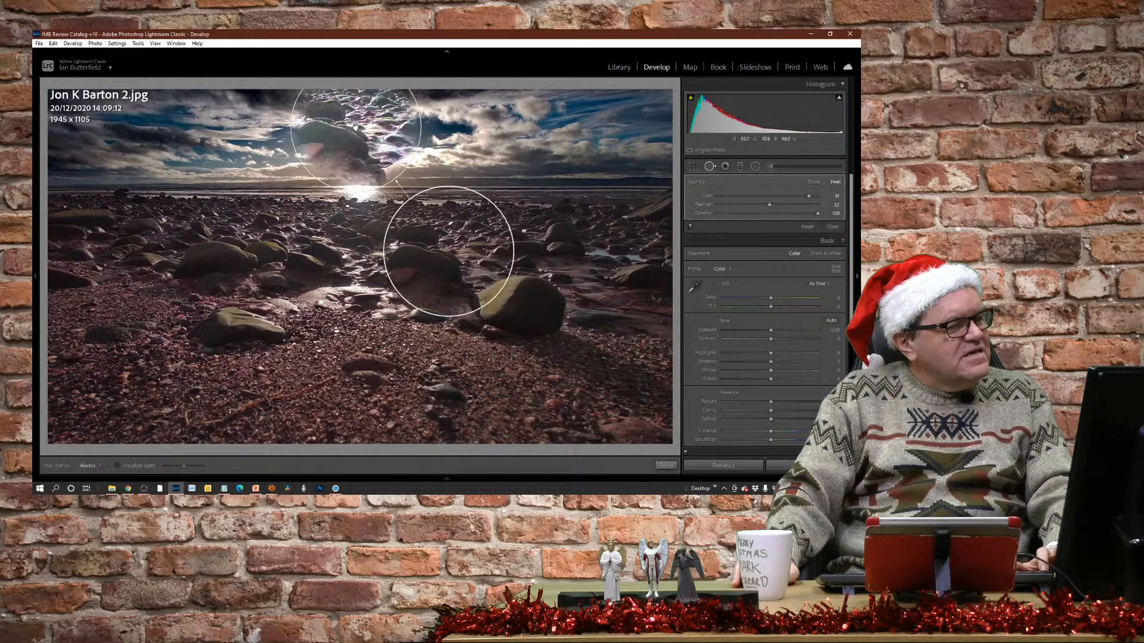
pyautogui.moveTo(452, 249); pyautogui.dragTo(492, 125)
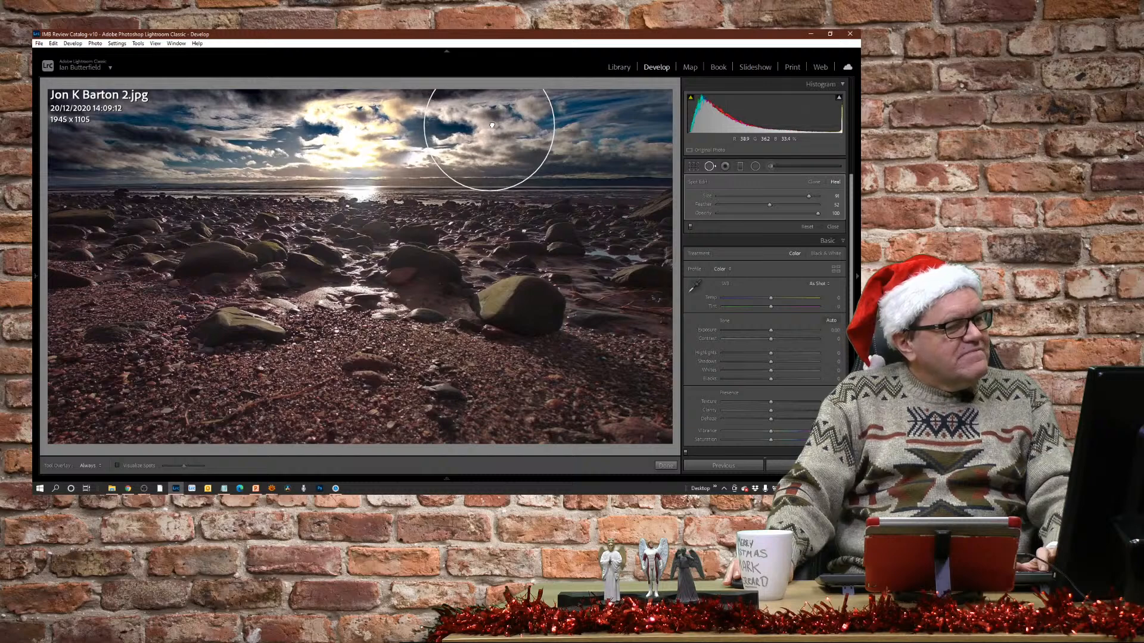
pyautogui.moveTo(492, 125); pyautogui.dragTo(492, 125)
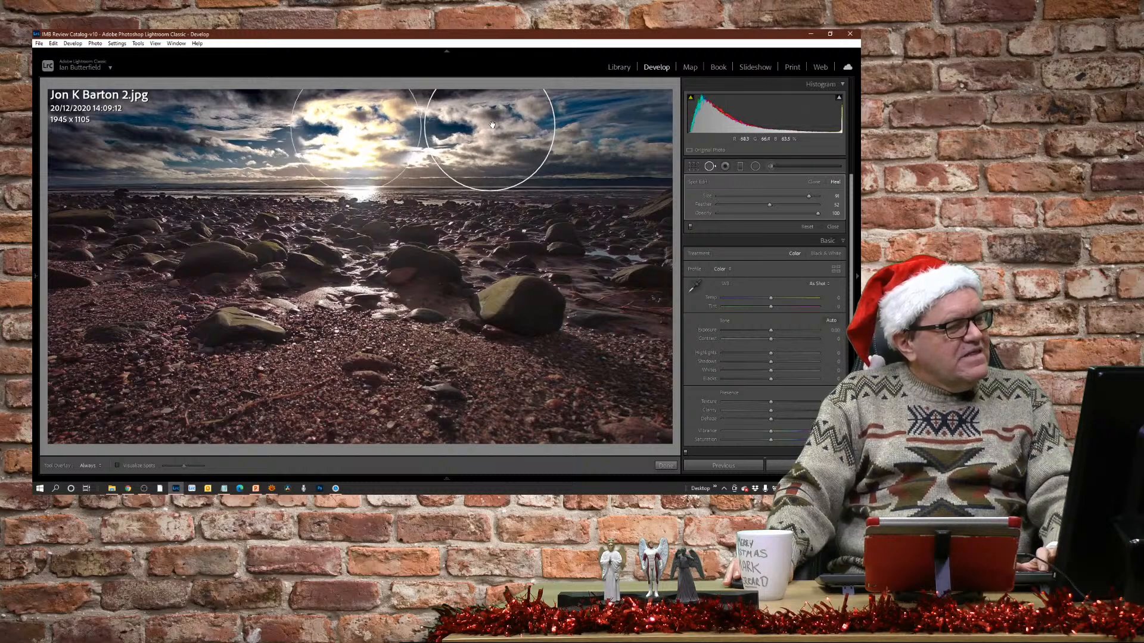
# Switch the spot over the sun to Clone and patch the cloudy sky with a further spot of size 82 set to Heal.
pyautogui.click(815, 183)
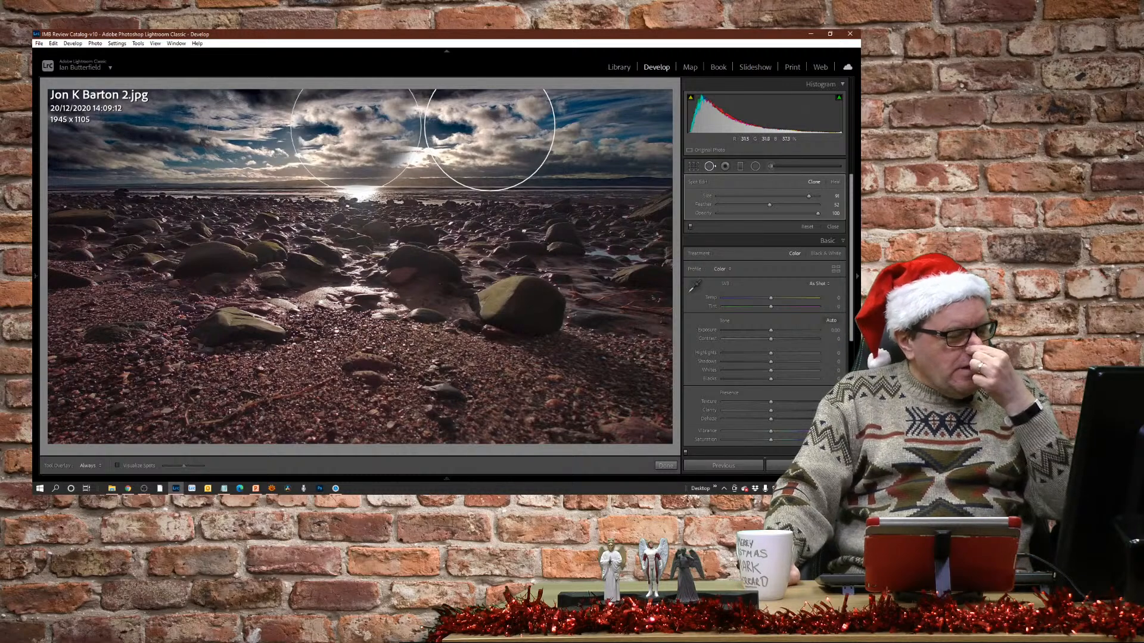
pyautogui.click(240, 115)
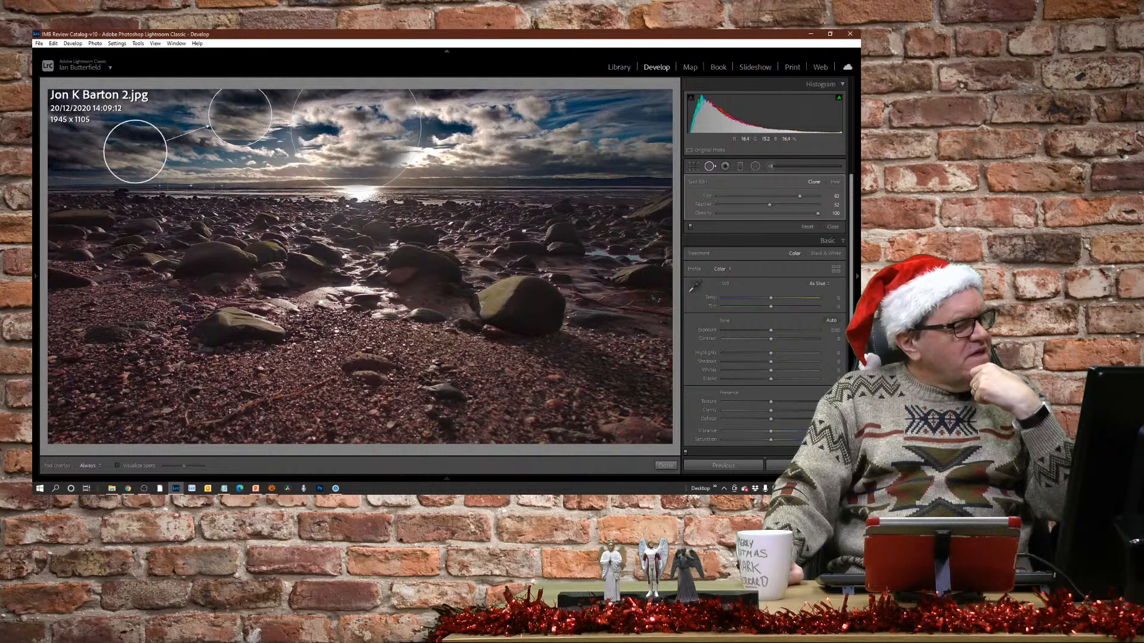
pyautogui.moveTo(137, 154)
pyautogui.mouseDown()
pyautogui.moveTo(144, 122)
pyautogui.moveTo(182, 144)
pyautogui.moveTo(236, 117)
pyautogui.moveTo(376, 127)
pyautogui.moveTo(344, 131)
pyautogui.mouseUp()
pyautogui.click(836, 182)
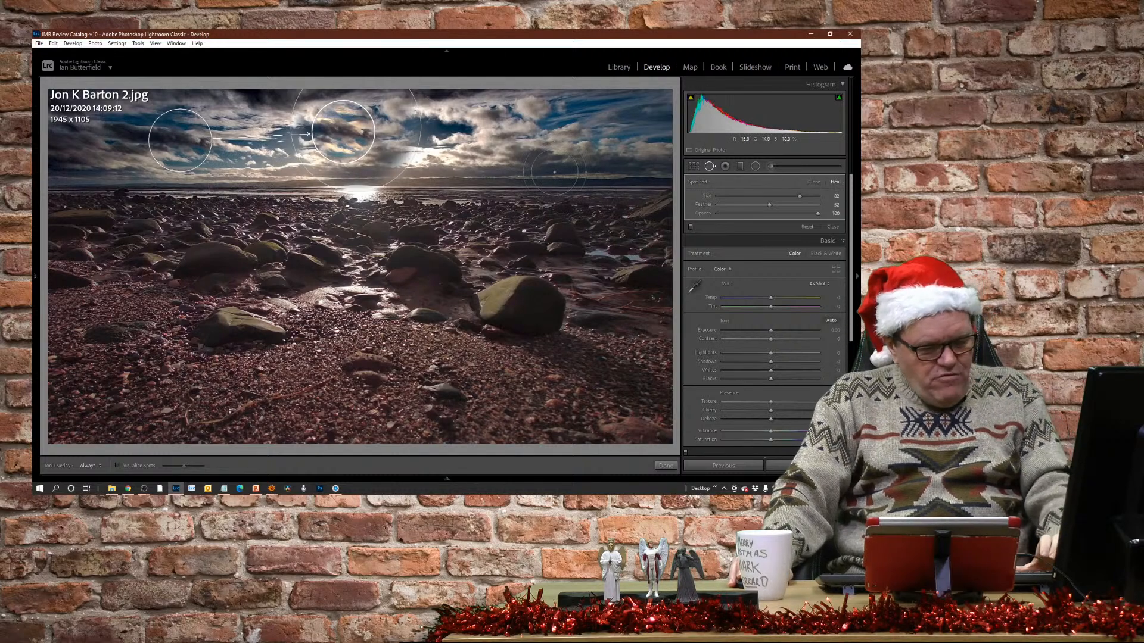
pyautogui.press('q')
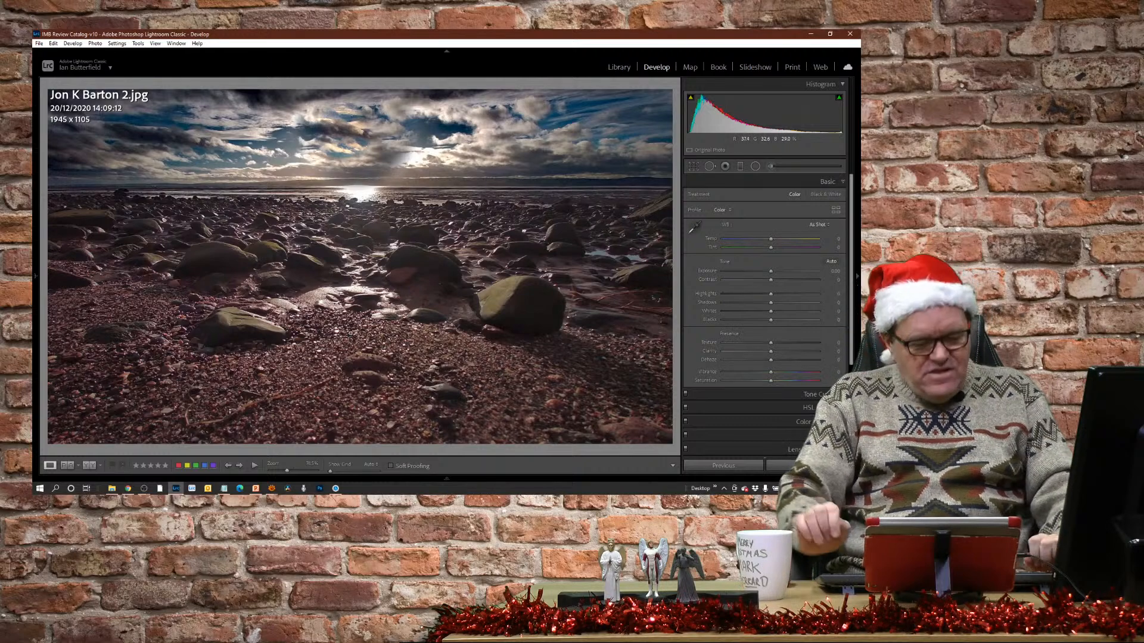
# Start a new adjustment brush on the beach photo with the Paint White effect preset.
pyautogui.press('Up')
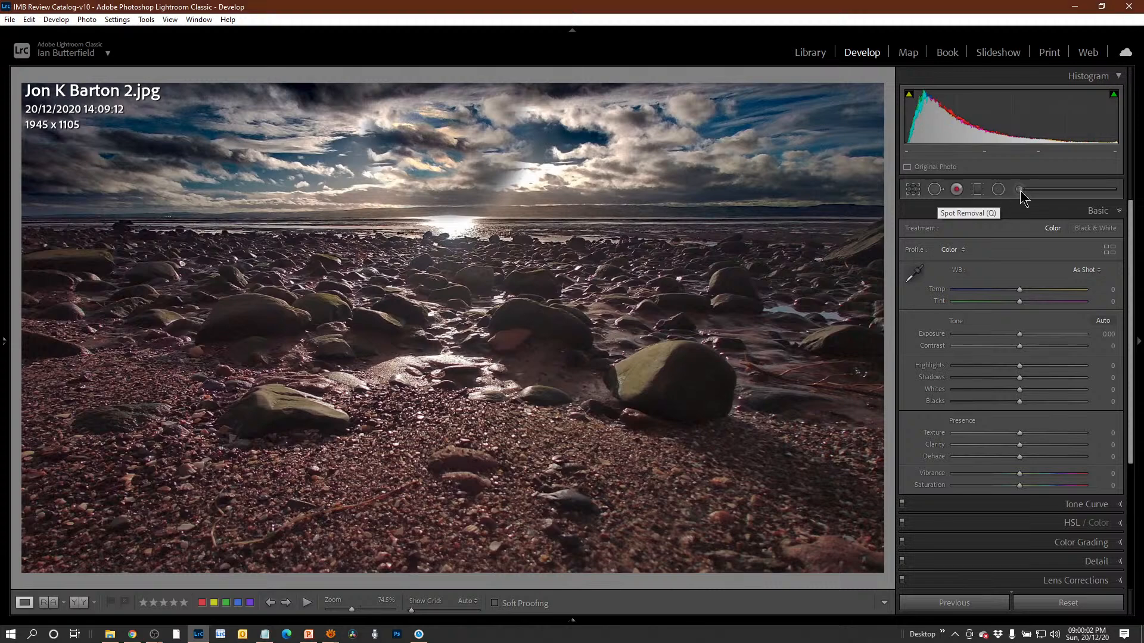
pyautogui.click(1046, 197)
pyautogui.click(1046, 197)
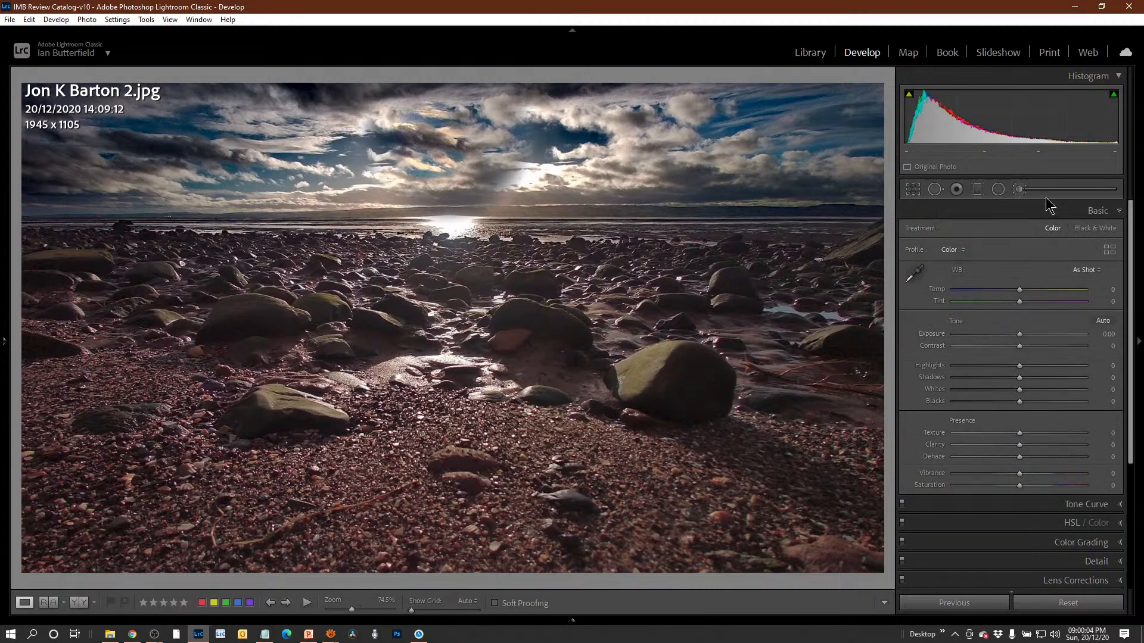
pyautogui.click(1037, 197)
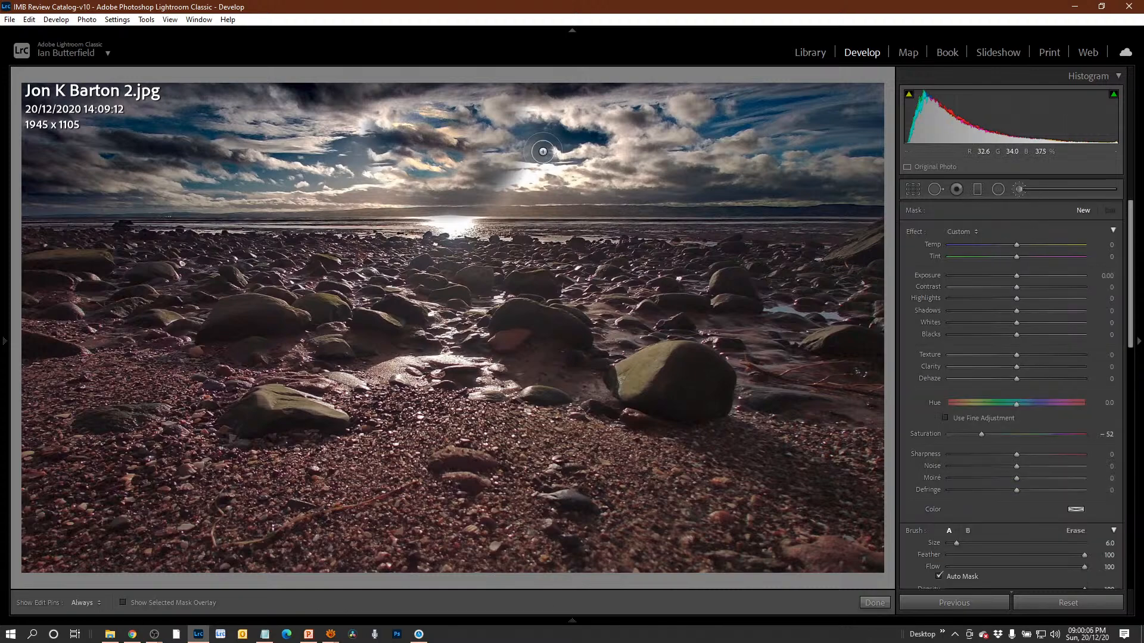
pyautogui.click(968, 234)
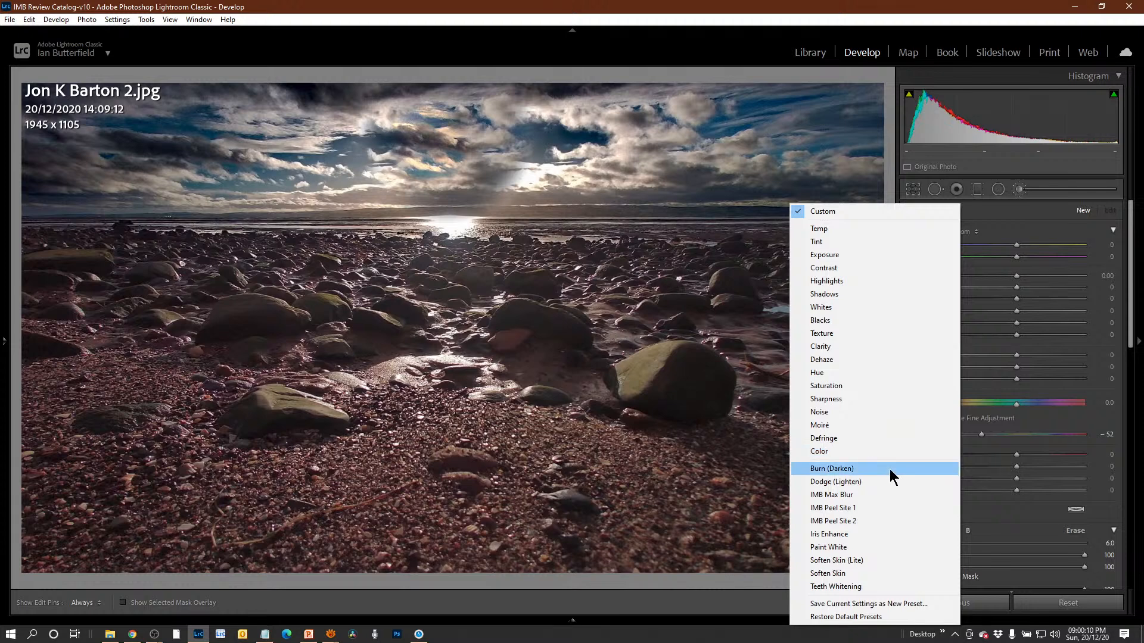
pyautogui.click(891, 549)
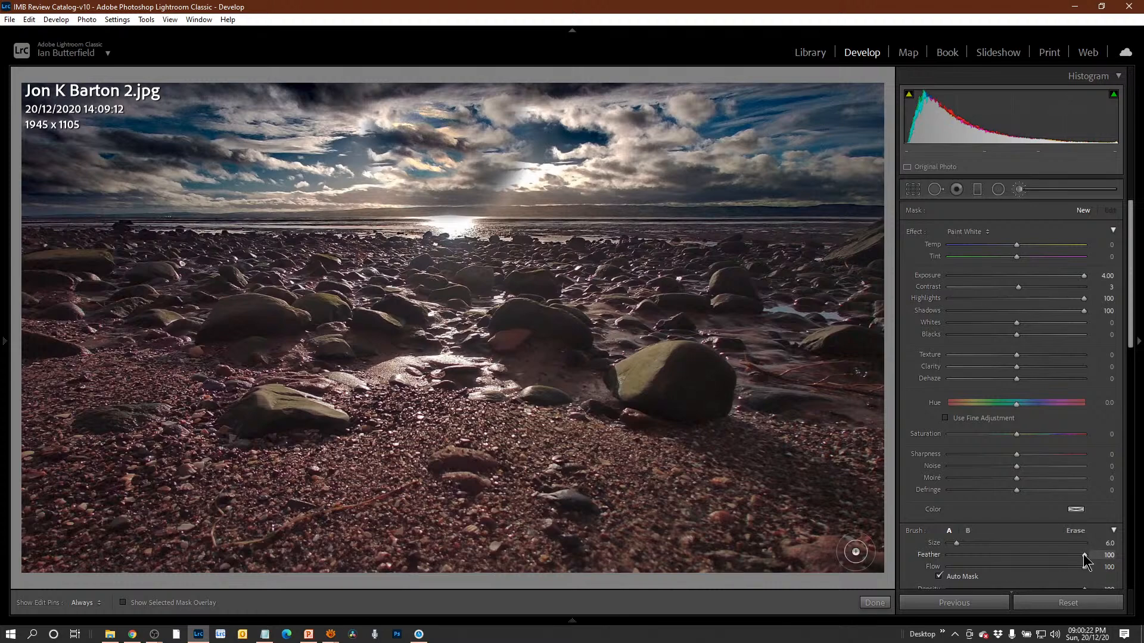
# Set the adjustment brush's feather to 15 and its size to 13.
pyautogui.moveTo(1084, 560)
pyautogui.mouseDown()
pyautogui.moveTo(954, 563)
pyautogui.moveTo(969, 563)
pyautogui.mouseUp()
pyautogui.scroll(4, 456, 167)
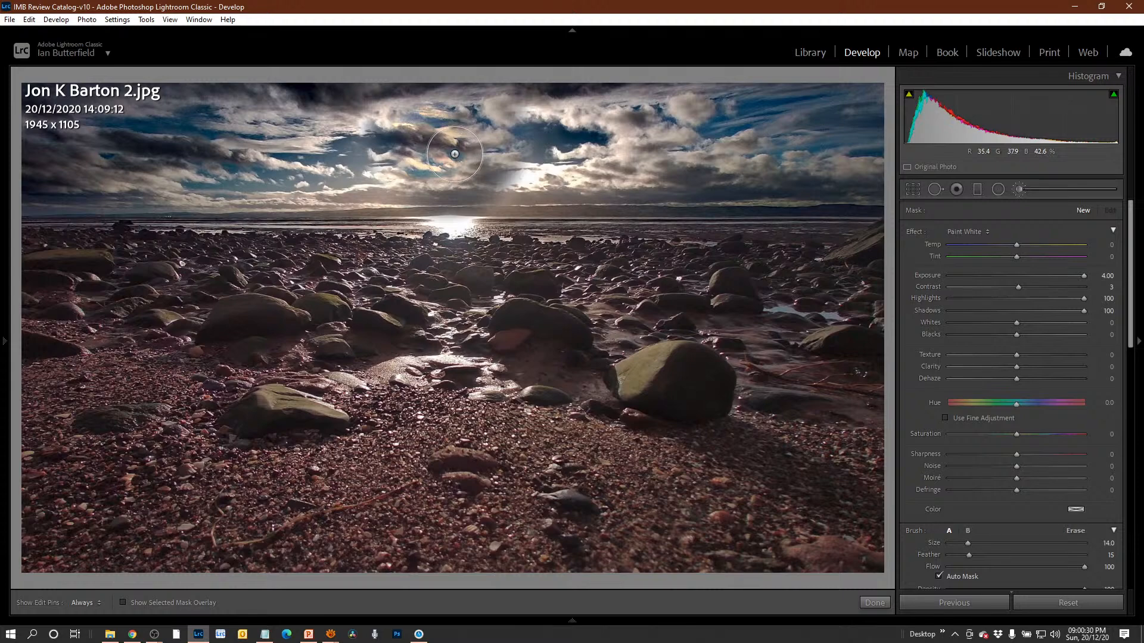
pyautogui.scroll(-1, 456, 156)
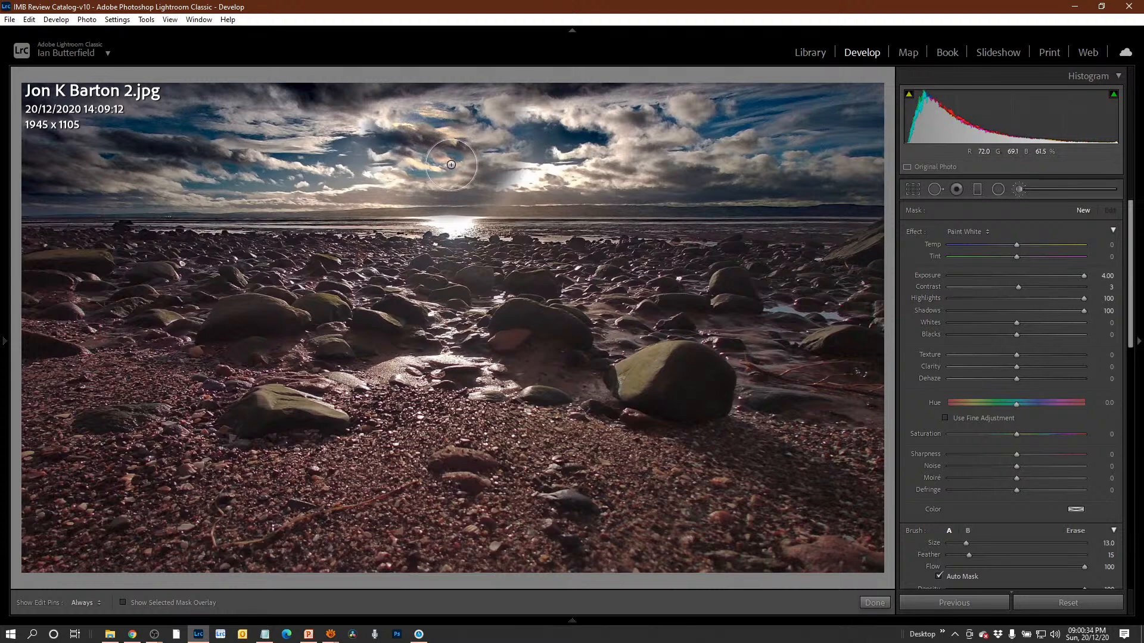
# Try dabbing two Paint White brush adjustments onto the clouds where the sun was, undo them and leave the brush.
pyautogui.click(452, 164)
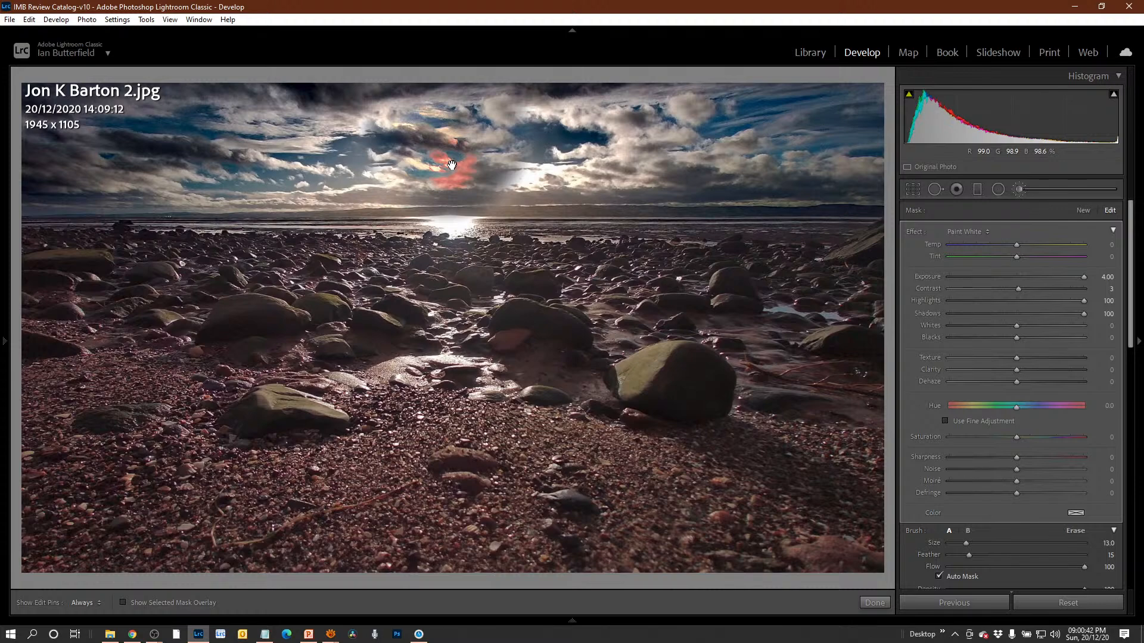
pyautogui.click(1084, 211)
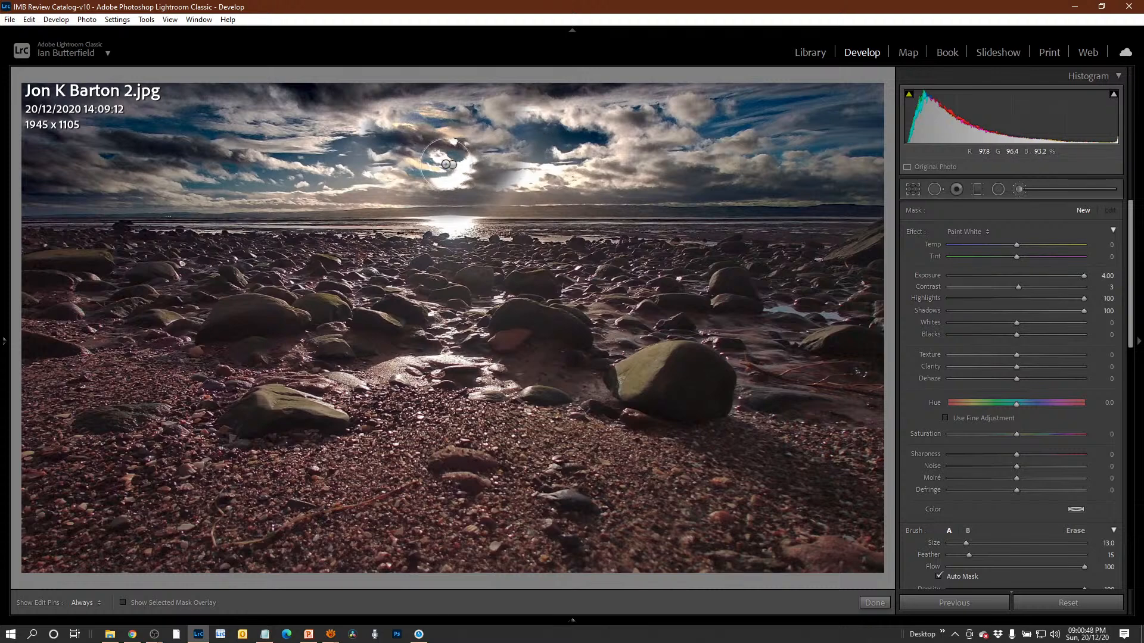
pyautogui.click(452, 165)
pyautogui.hotkey('ctrl', 'z')
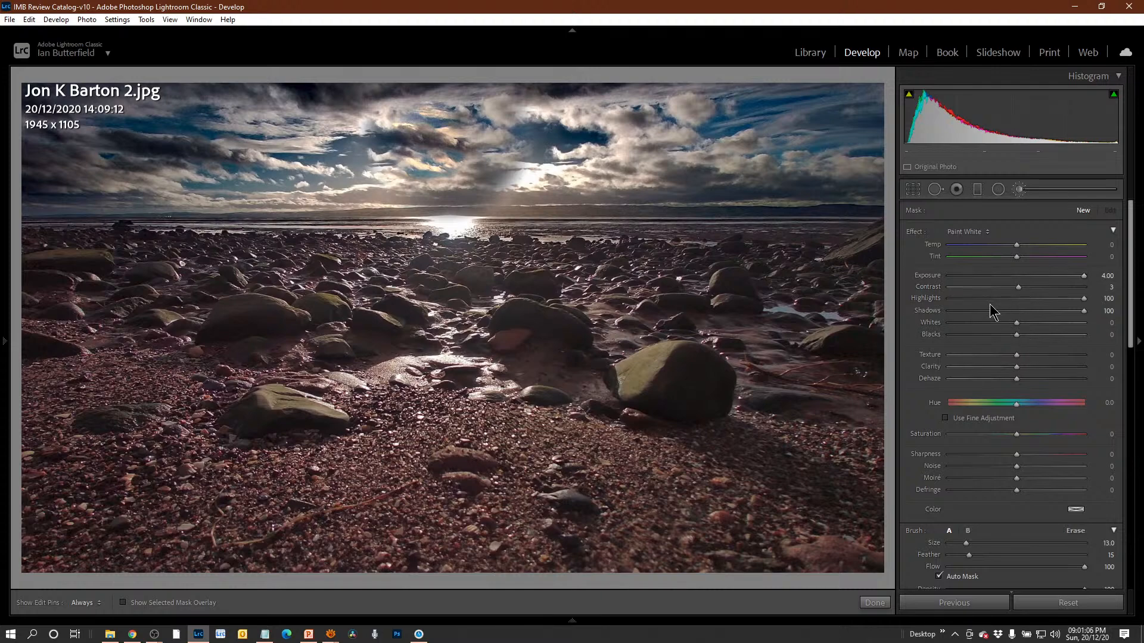
pyautogui.press('k')
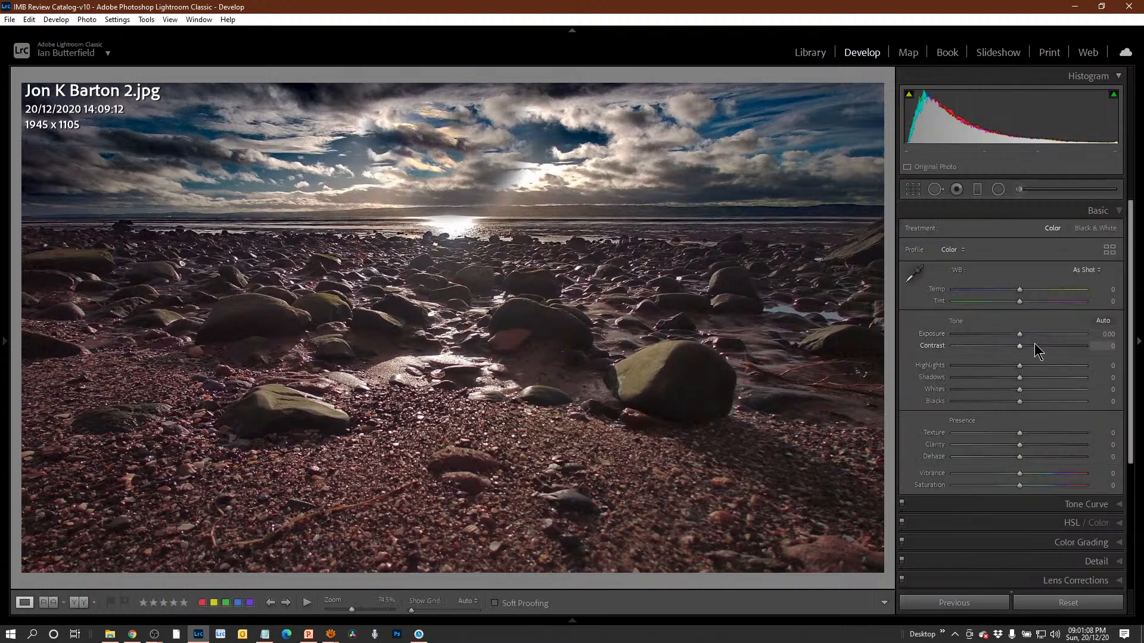
# Set the beach photo's Exposure to +1.02, Dehaze to +22 and Clarity to +9.
pyautogui.moveTo(1021, 334); pyautogui.dragTo(1031, 335)
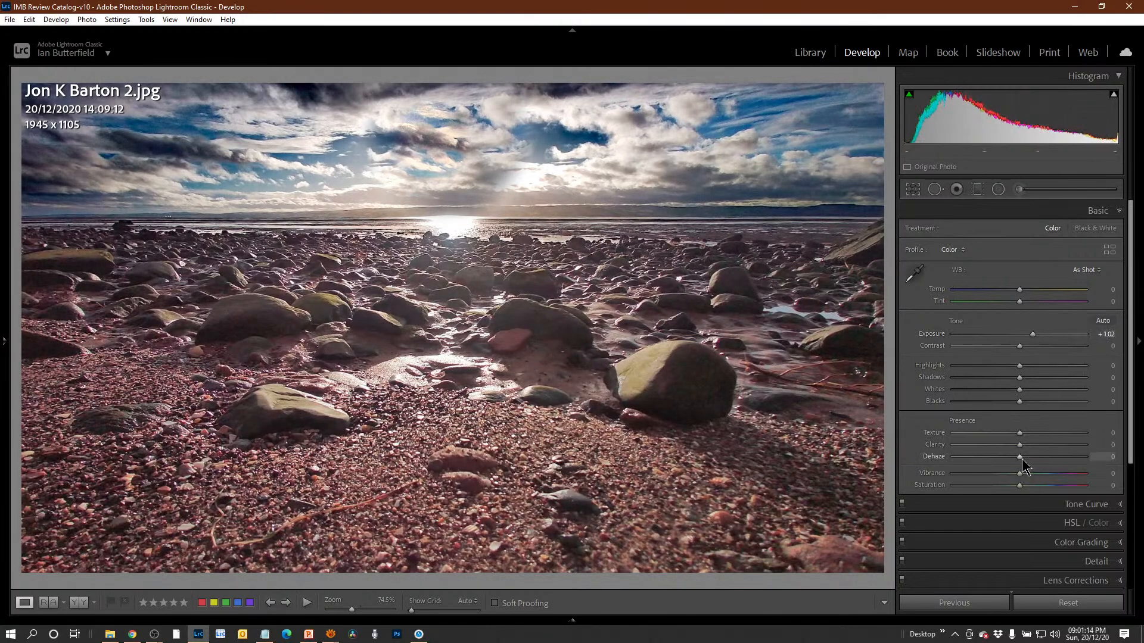
pyautogui.moveTo(1022, 457)
pyautogui.mouseDown()
pyautogui.moveTo(1041, 448)
pyautogui.moveTo(1023, 442)
pyautogui.mouseUp()
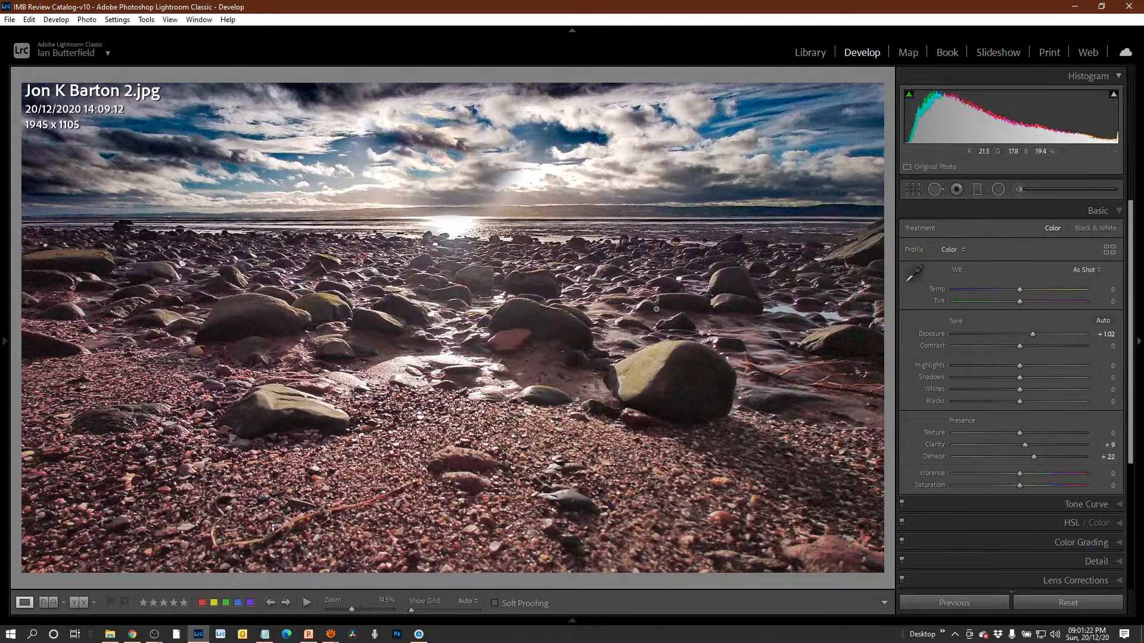
# Open a plain copy of the beach photo in Photoshop 2021 without Lightroom adjustments, close it and return to Lightroom.
pyautogui.rightClick(494, 251)
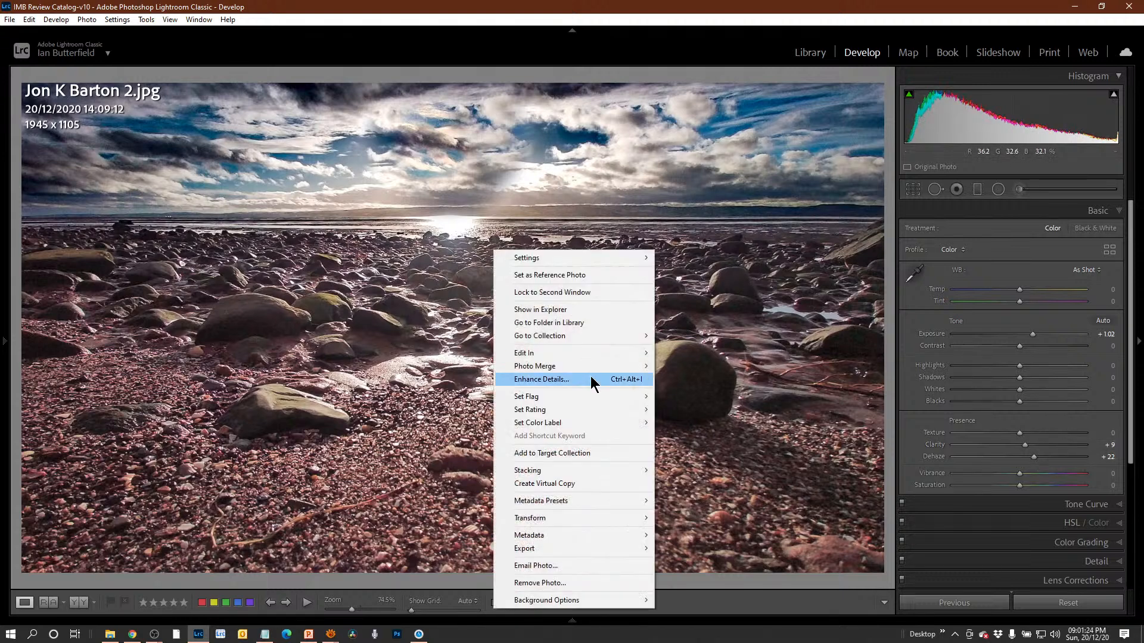
pyautogui.moveTo(595, 360)
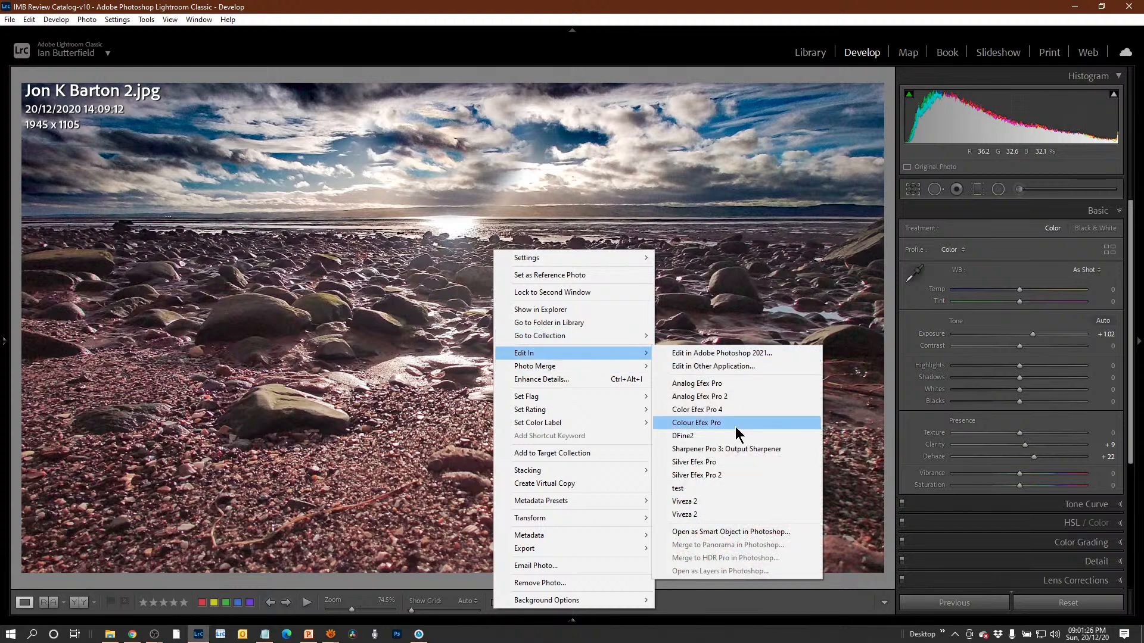
pyautogui.click(742, 353)
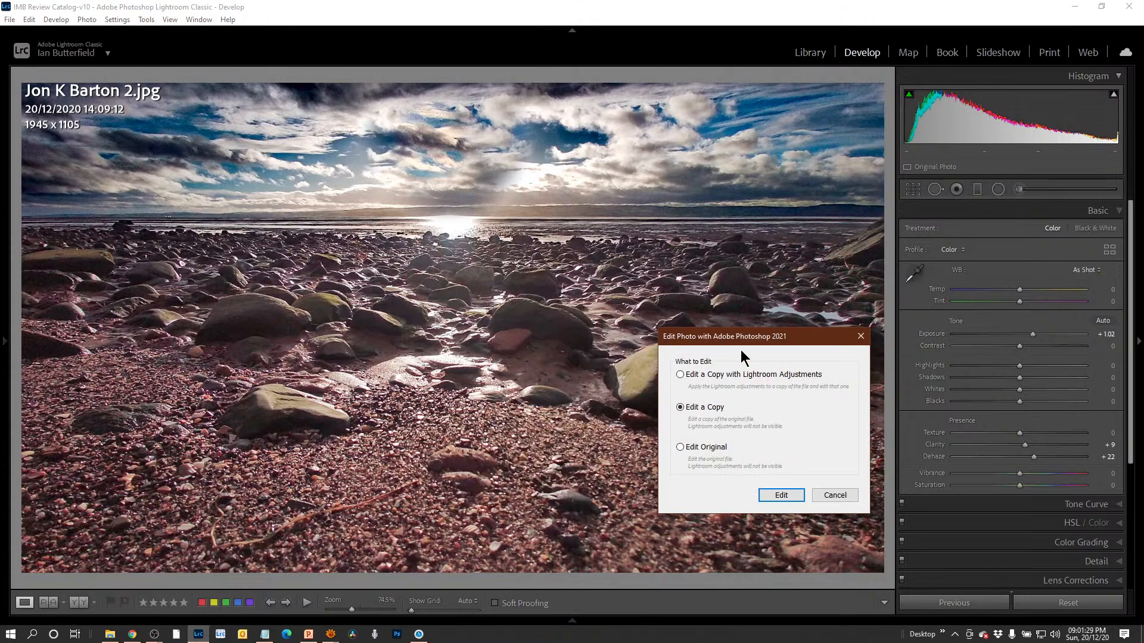
pyautogui.click(781, 496)
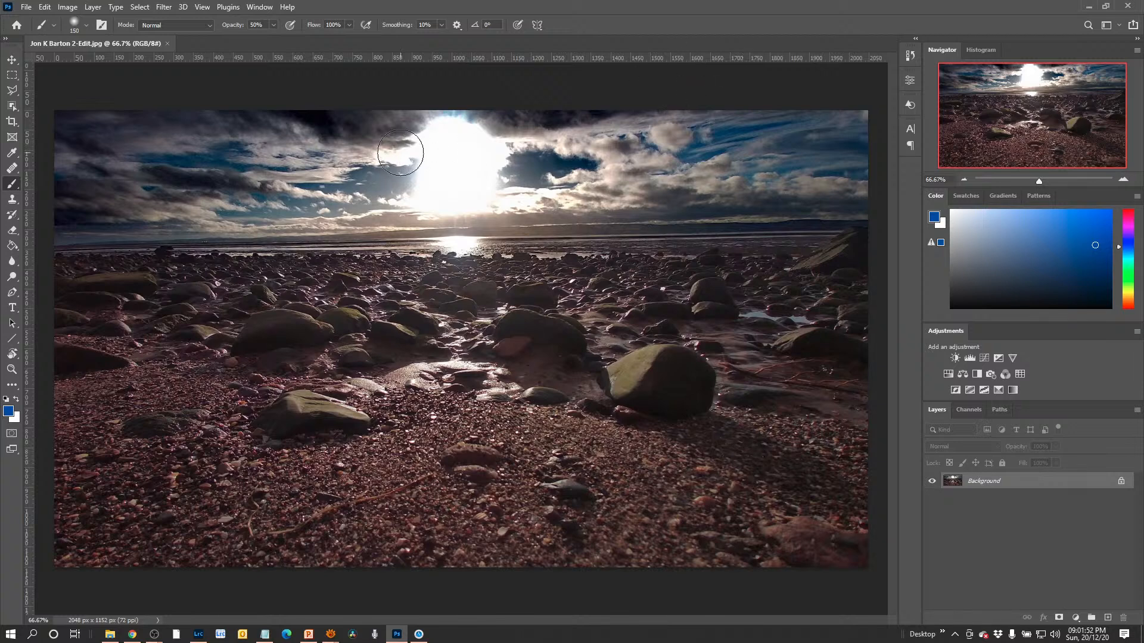
pyautogui.click(168, 43)
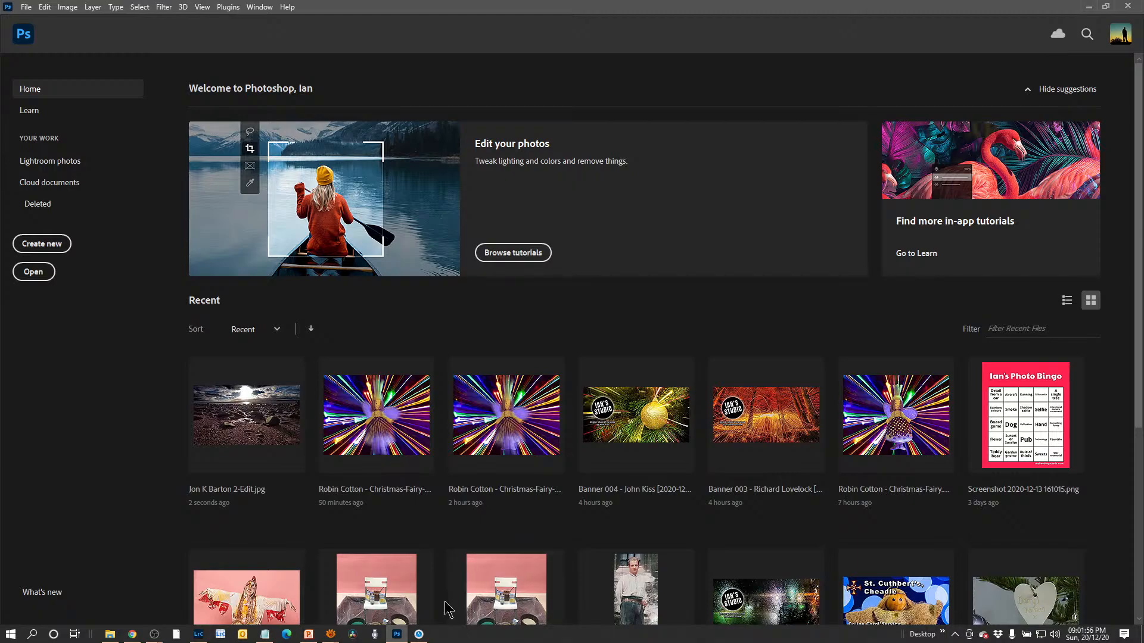
pyautogui.hotkey('alt', 'Tab')
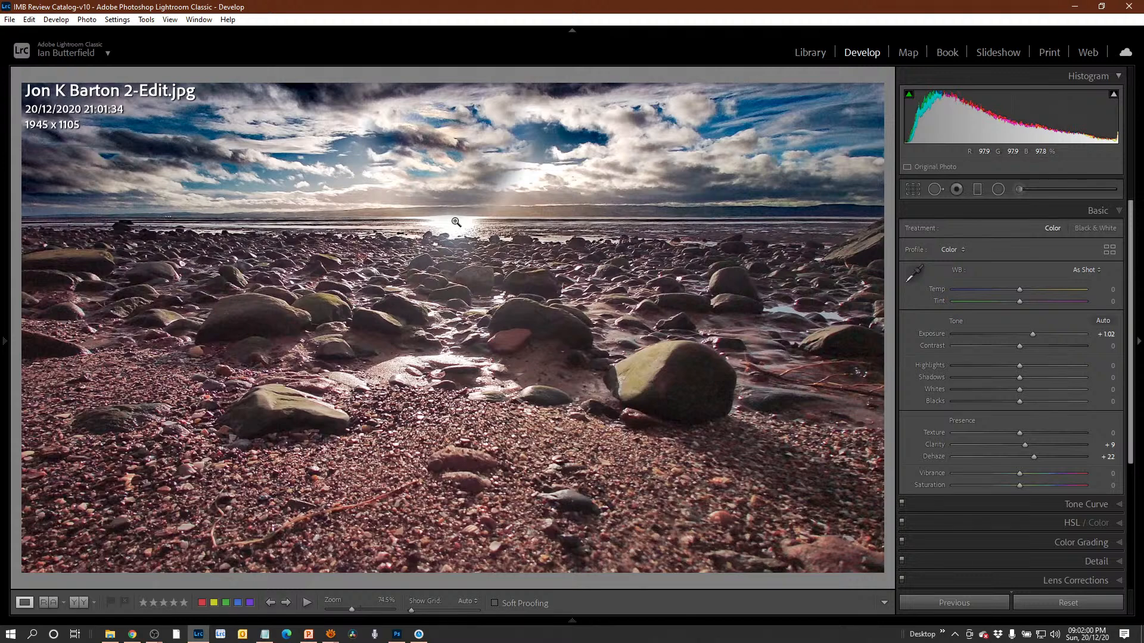
# Open the beach photo in Photoshop 2021 as a copy with Lightroom adjustments and switch to Photoshop.
pyautogui.rightClick(511, 307)
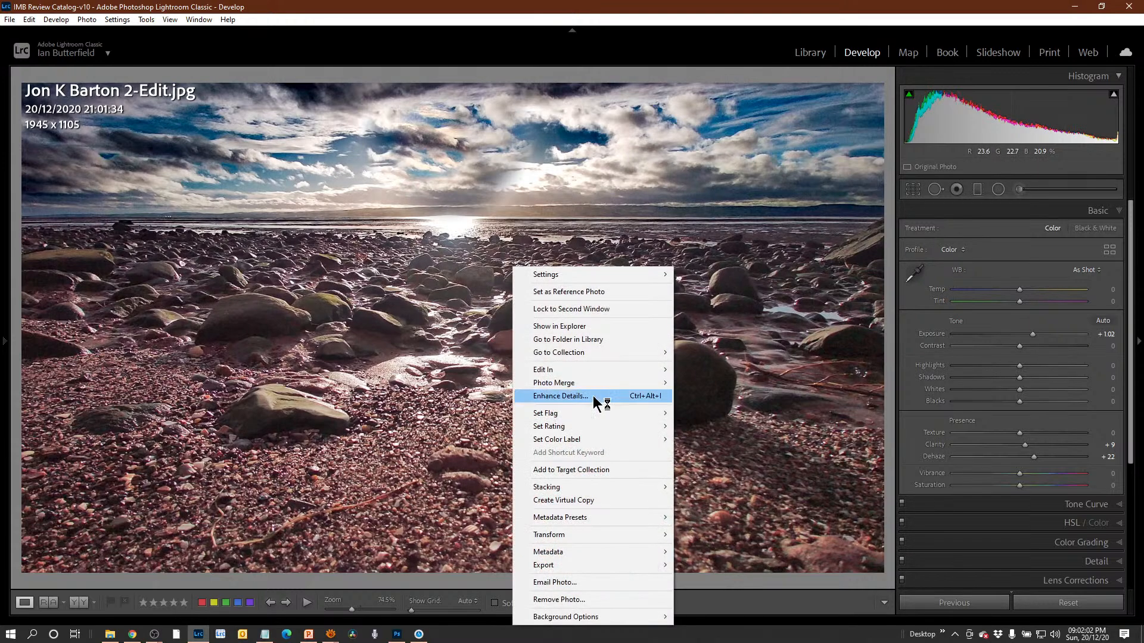
pyautogui.moveTo(582, 375)
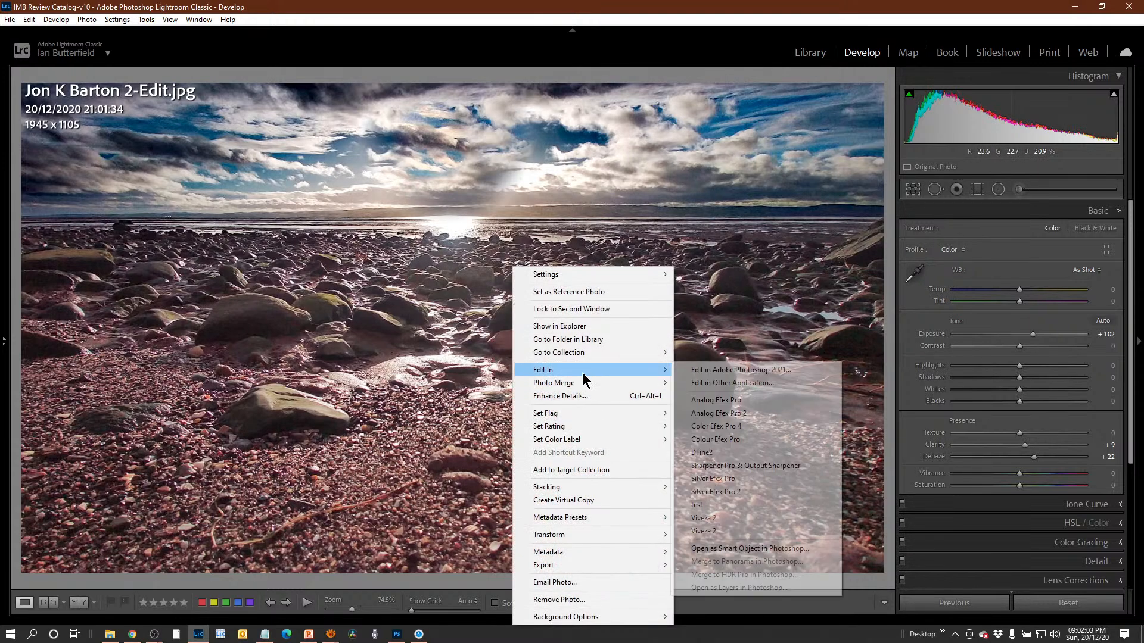
pyautogui.click(796, 374)
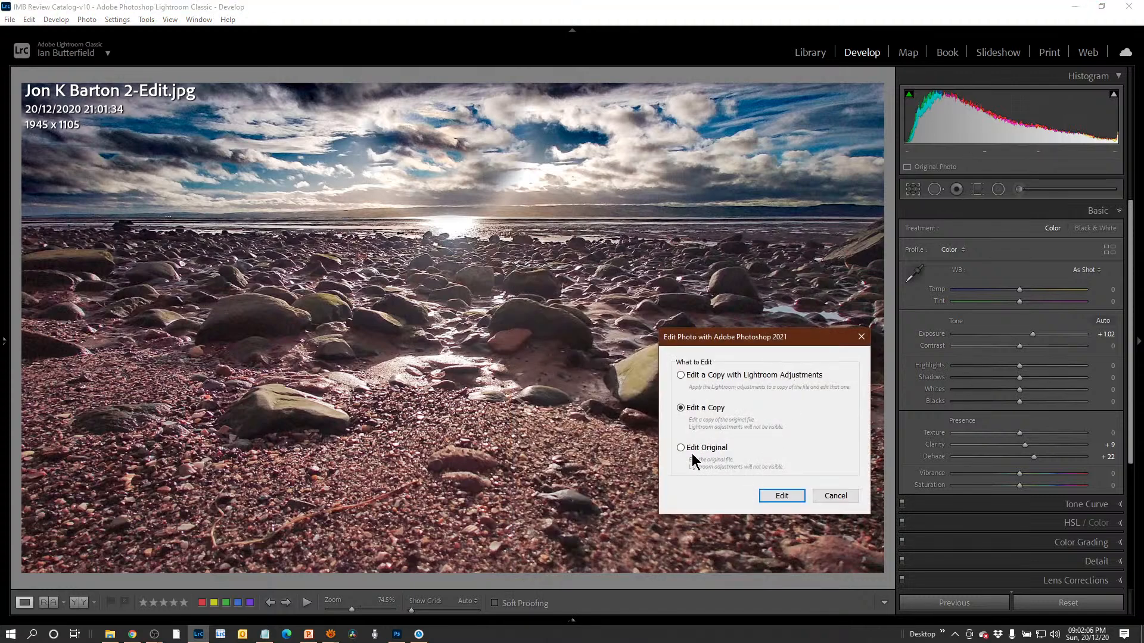
pyautogui.click(715, 377)
pyautogui.click(789, 498)
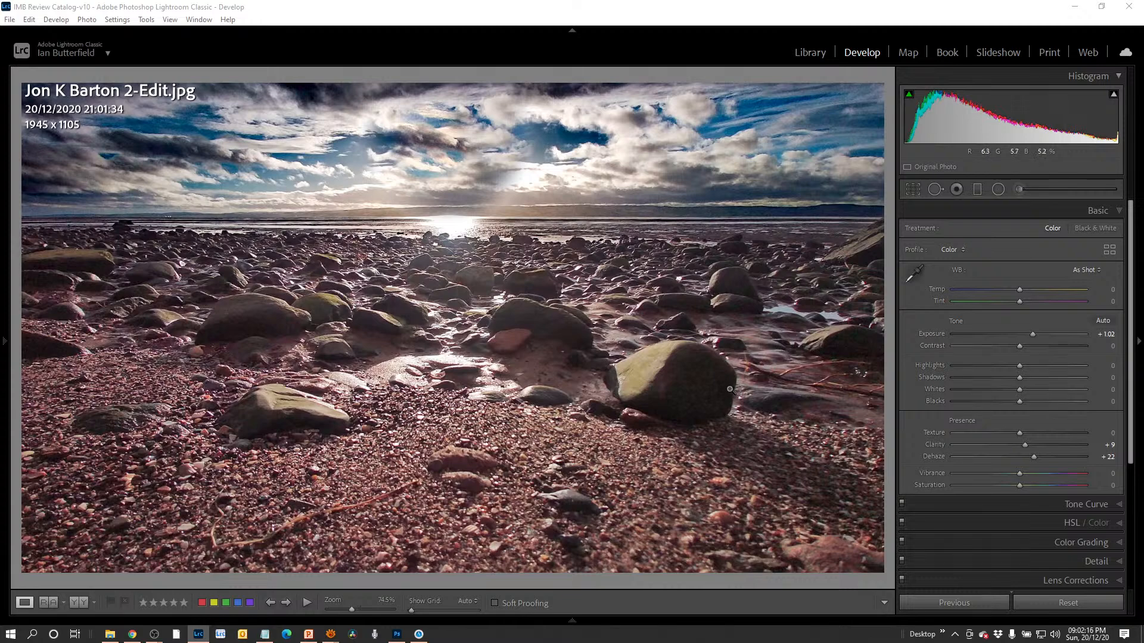
pyautogui.click(395, 636)
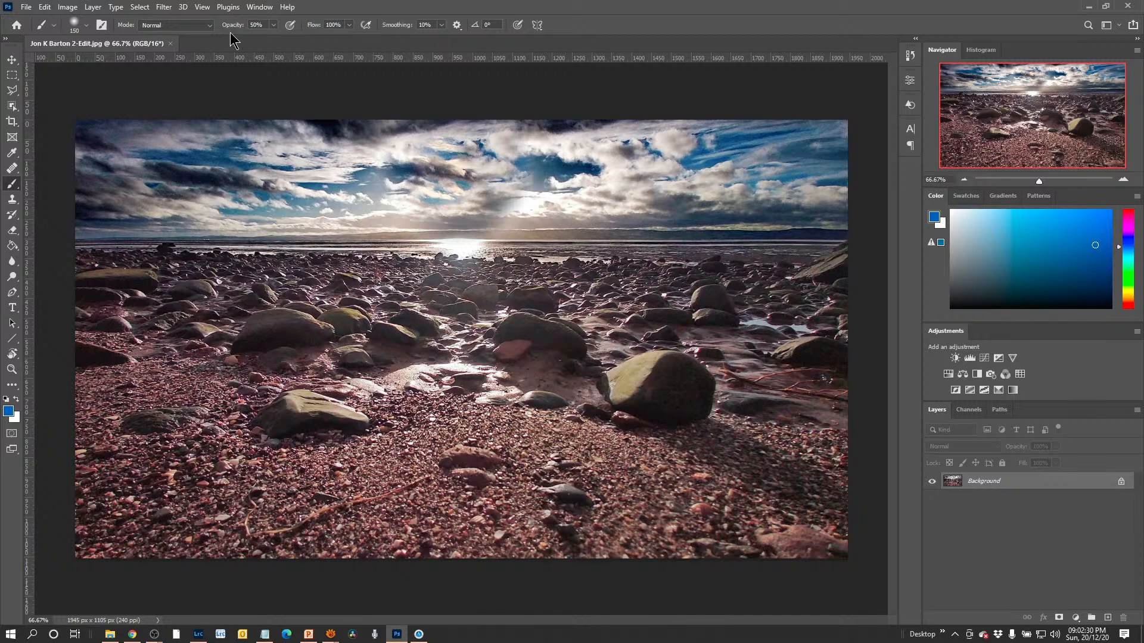
# Set the Brush tool's hardness to 92% and swap the colours so that white is the foreground.
pyautogui.click(77, 26)
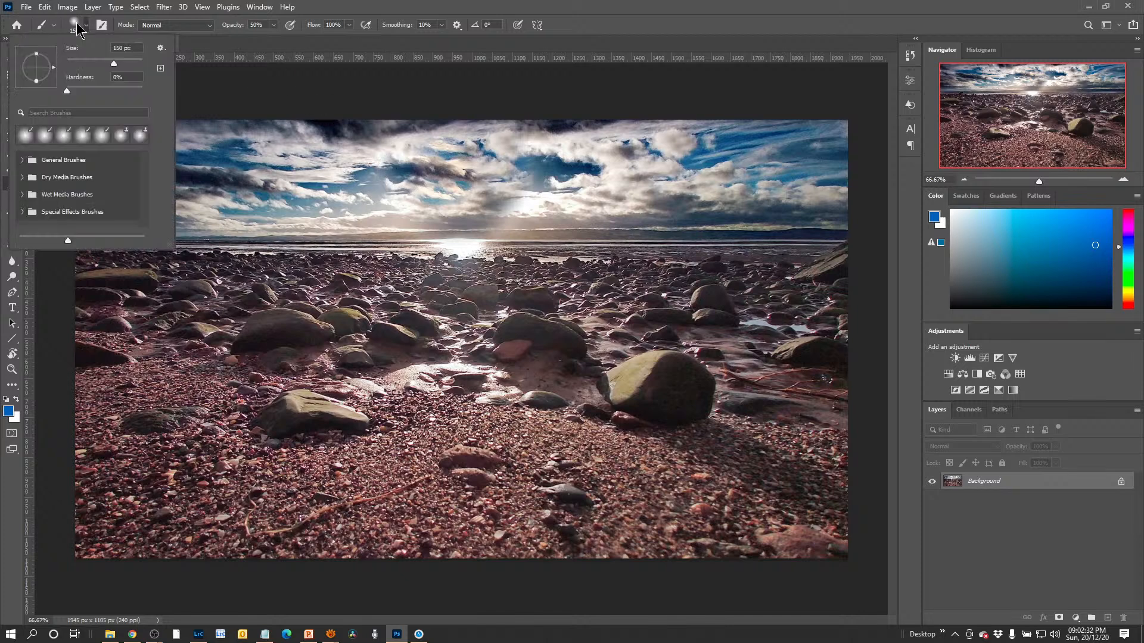
pyautogui.moveTo(66, 91); pyautogui.dragTo(138, 99)
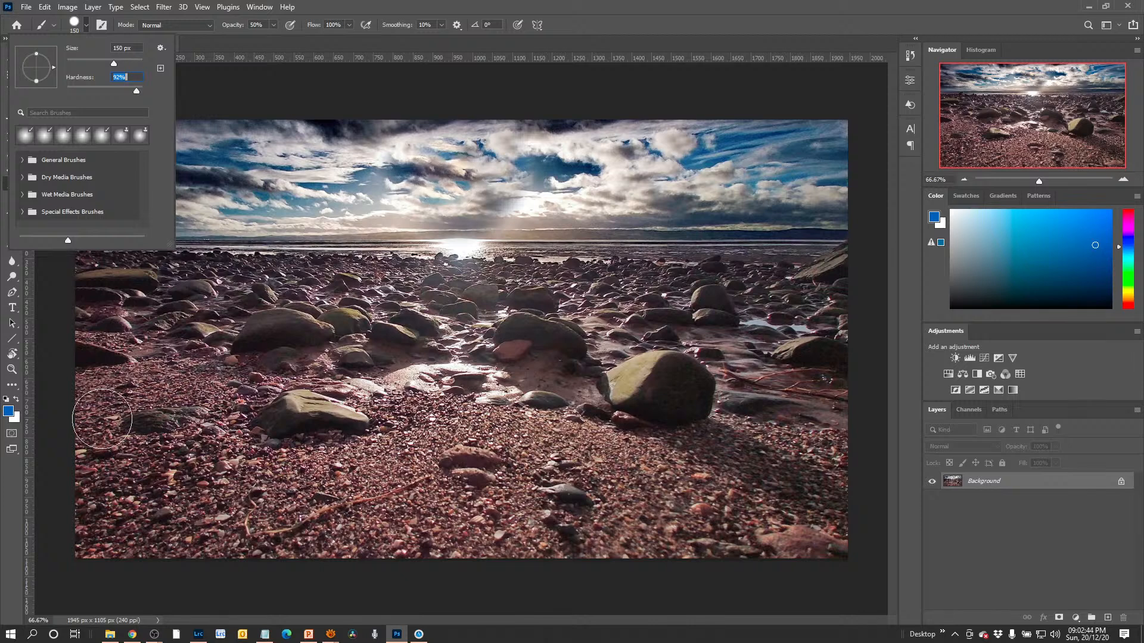
pyautogui.click(17, 400)
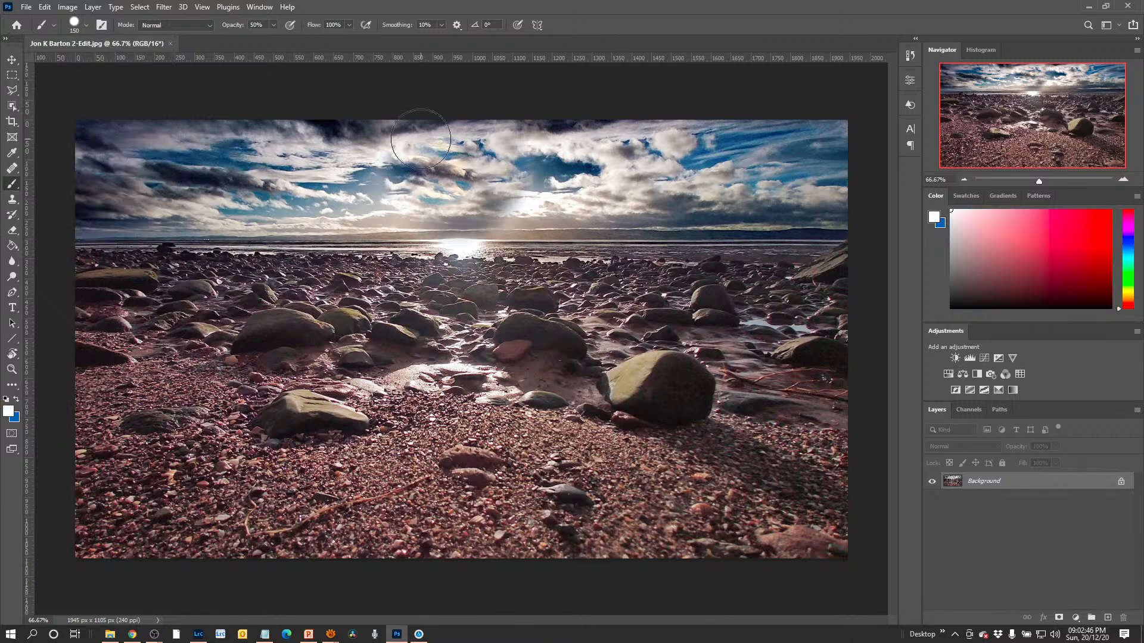
# Try painting a white sun disc in the clouds above the sea reflection with the 150 px brush at 50% opacity, then undo it.
pyautogui.click(460, 183)
pyautogui.click(460, 183)
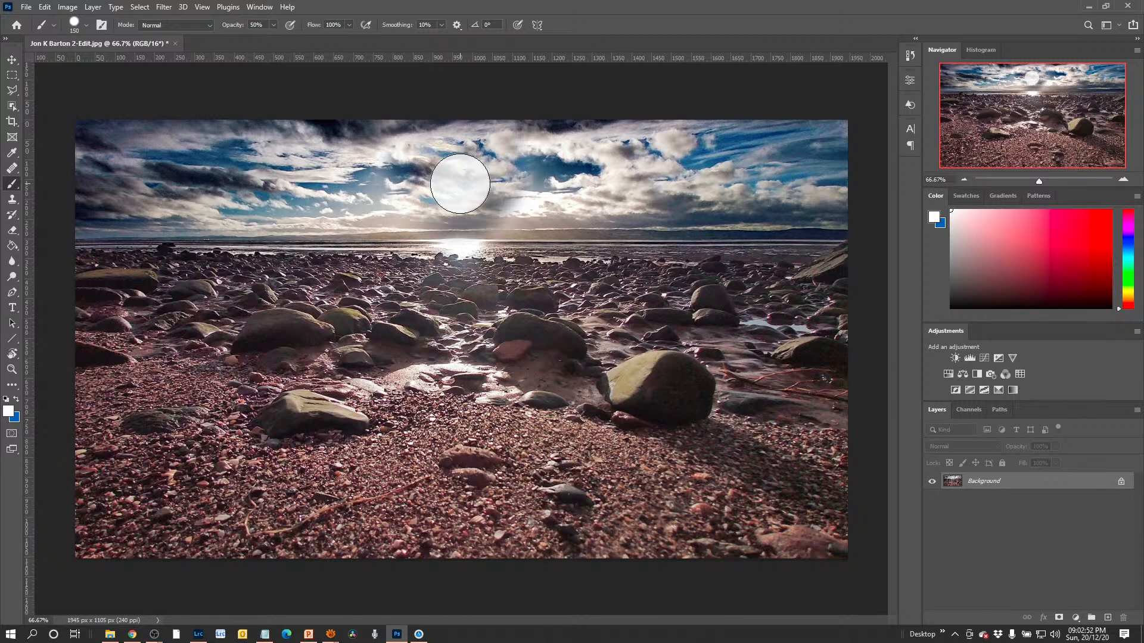
pyautogui.click(460, 184)
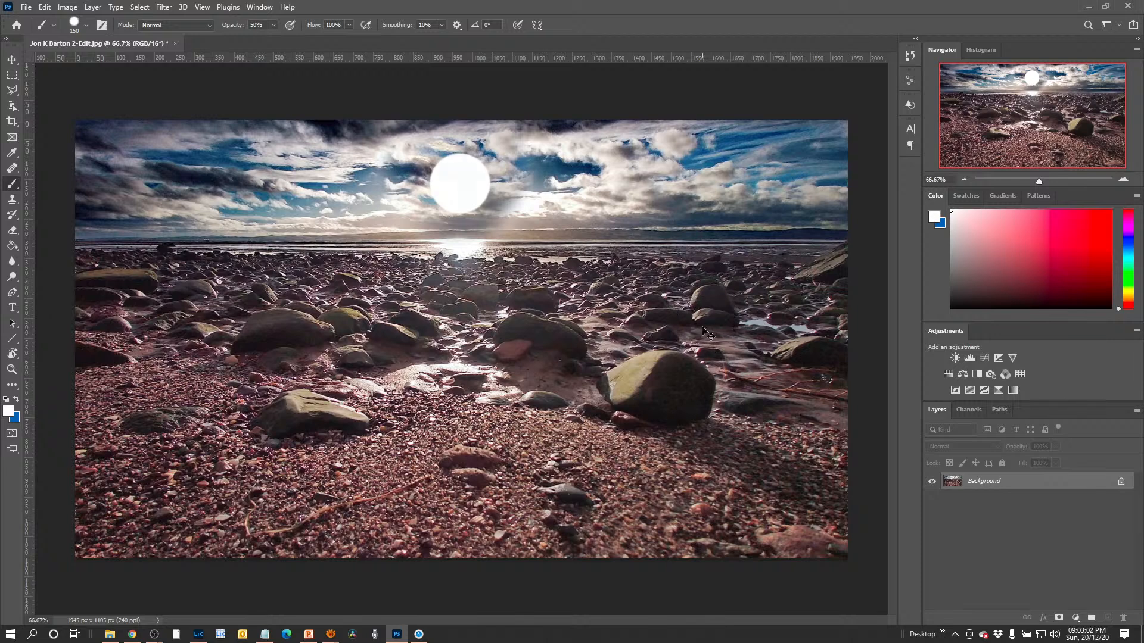
pyautogui.hotkey('ctrl', 'z')
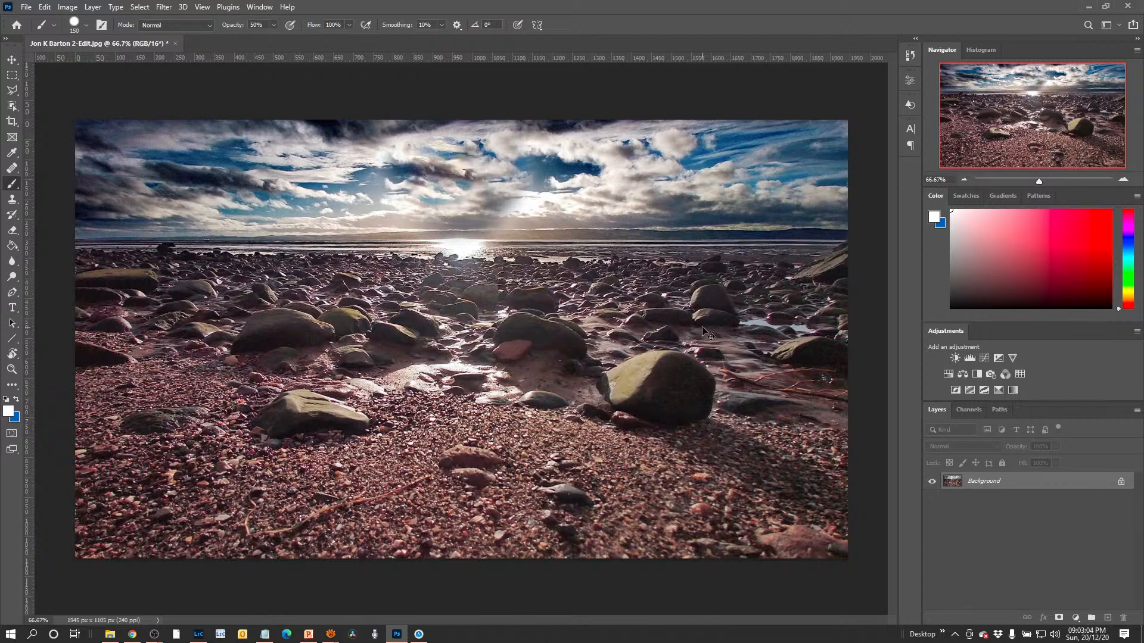
# Soften the brush's hardness slightly, set it to 100% opacity and 100 px, and paint a white sun disc in the clouds above the sea reflection.
pyautogui.click(76, 26)
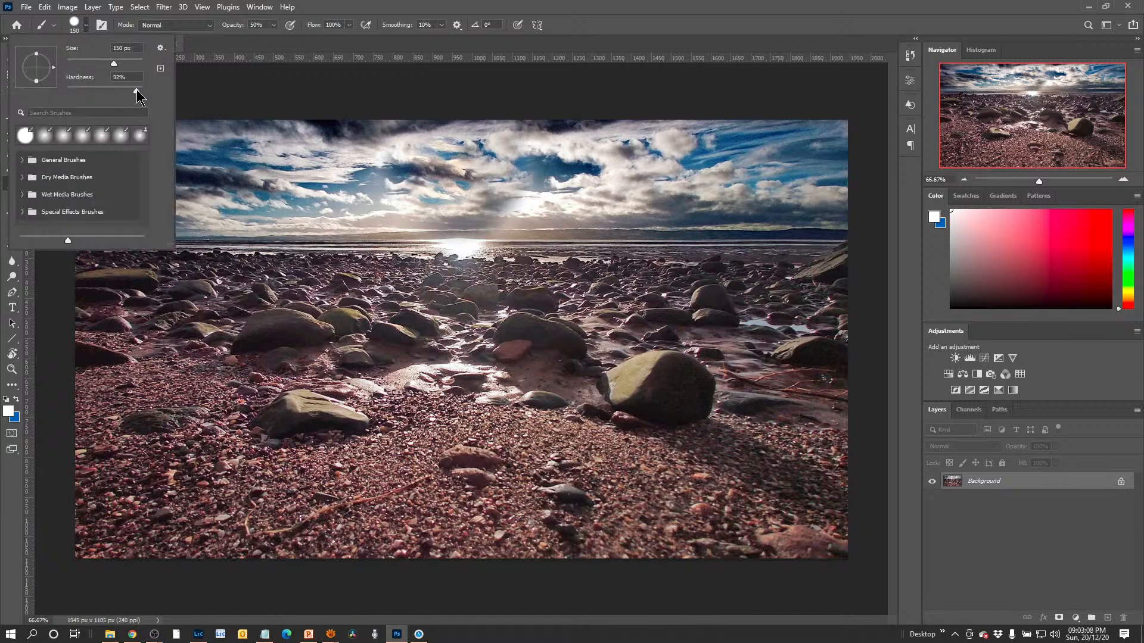
pyautogui.moveTo(136, 91); pyautogui.dragTo(129, 93)
pyautogui.click(274, 25)
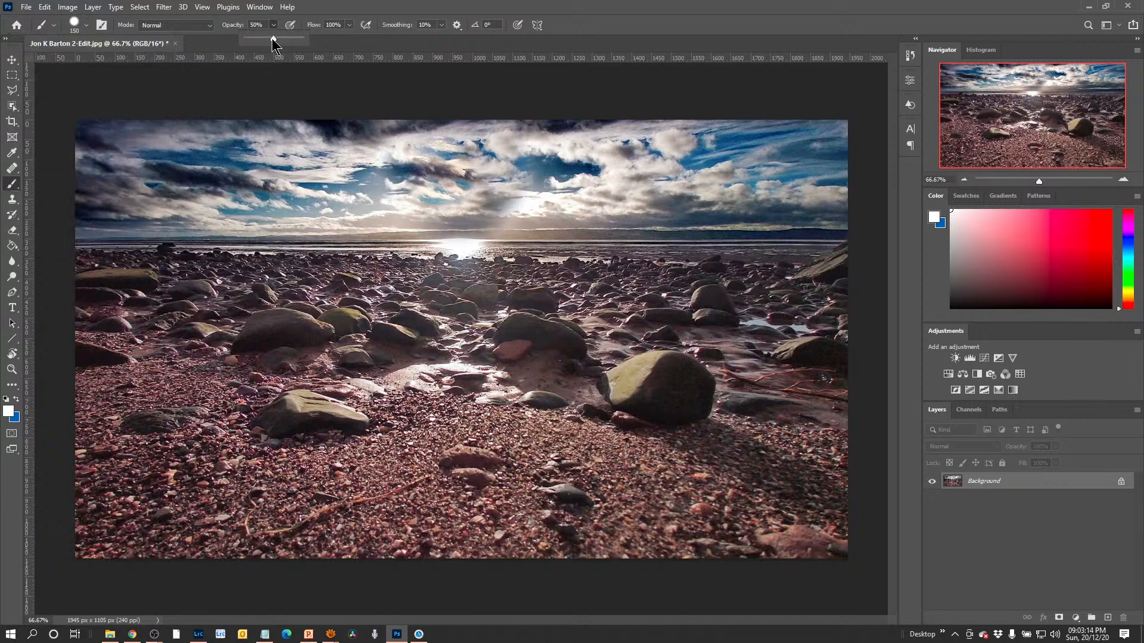
pyautogui.moveTo(273, 40); pyautogui.dragTo(304, 44)
pyautogui.press('[')
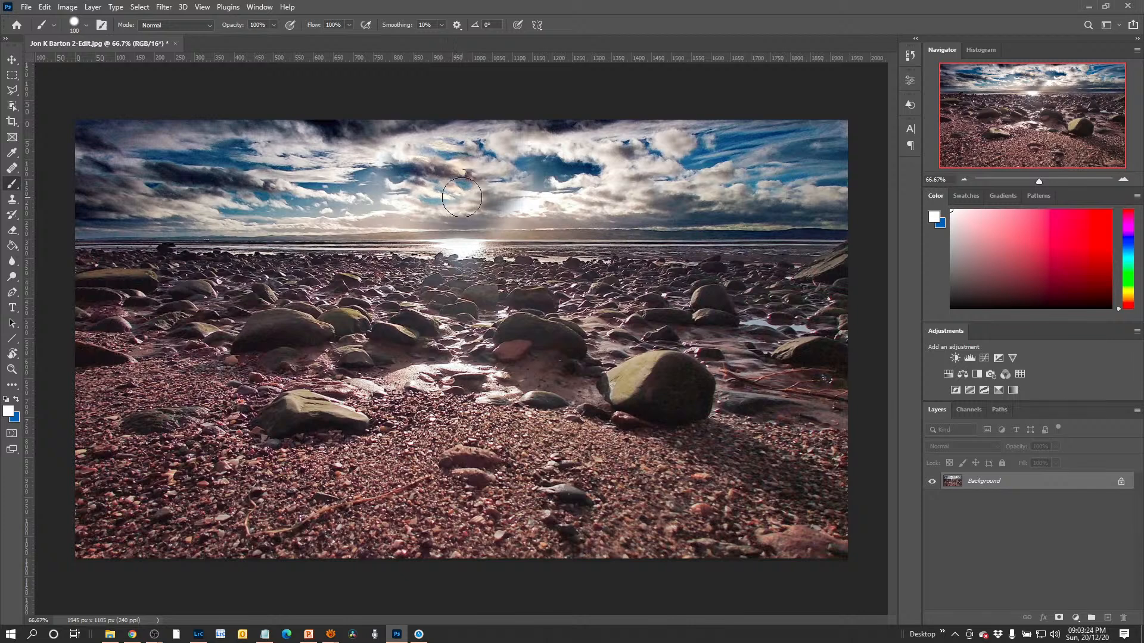
pyautogui.click(458, 196)
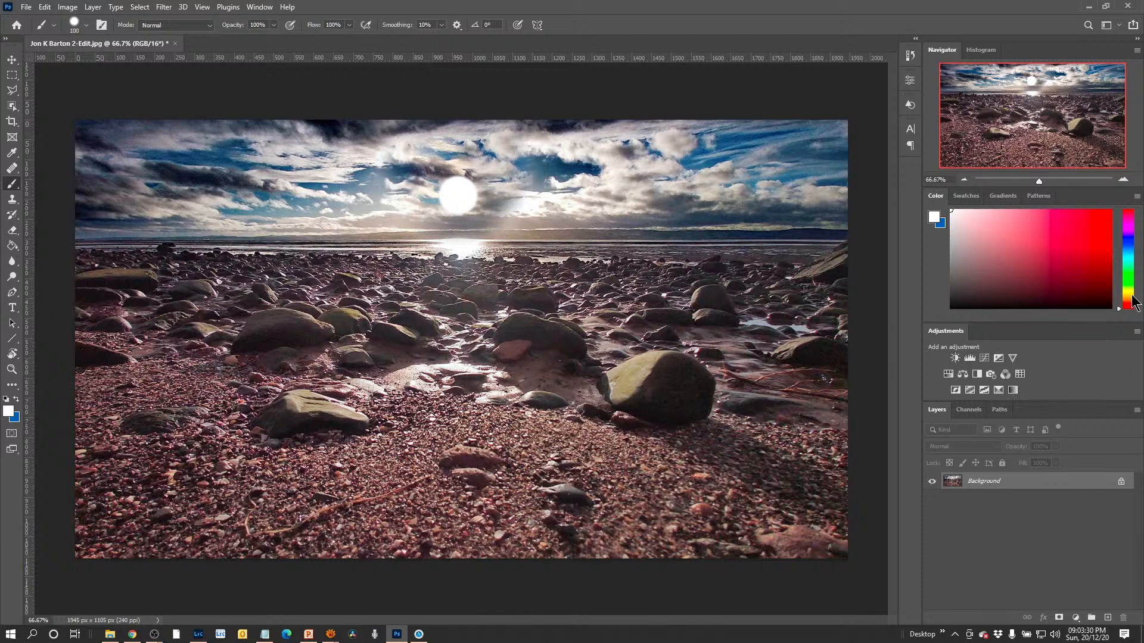
# Try recolouring the sun disc by painting over it in pale yellow, and undo that stroke.
pyautogui.click(1130, 292)
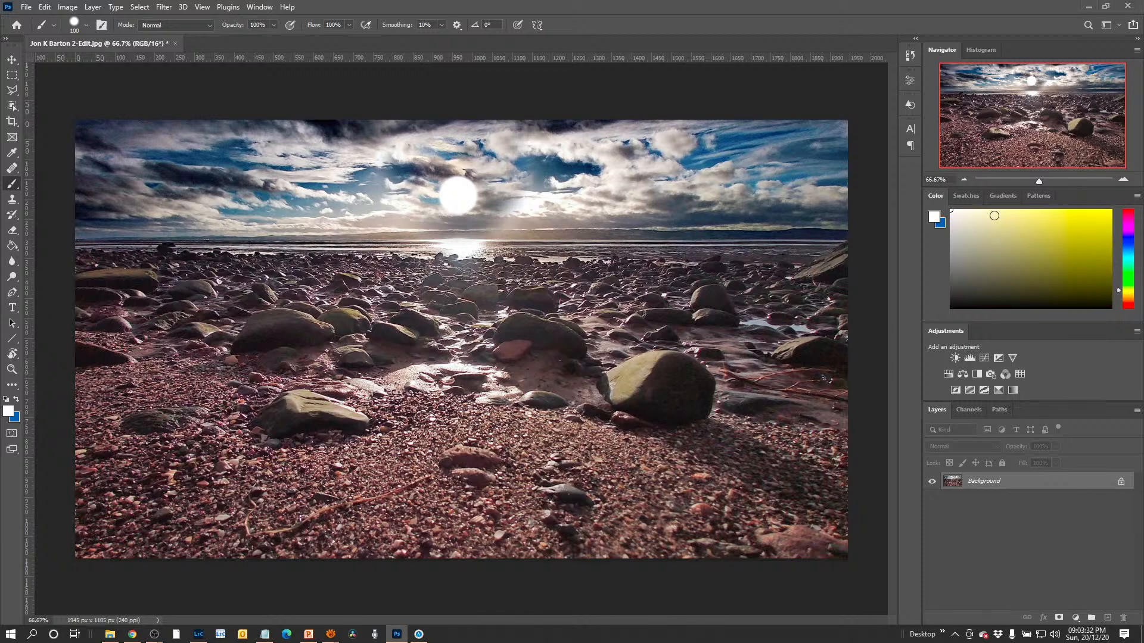
pyautogui.click(989, 210)
pyautogui.click(459, 196)
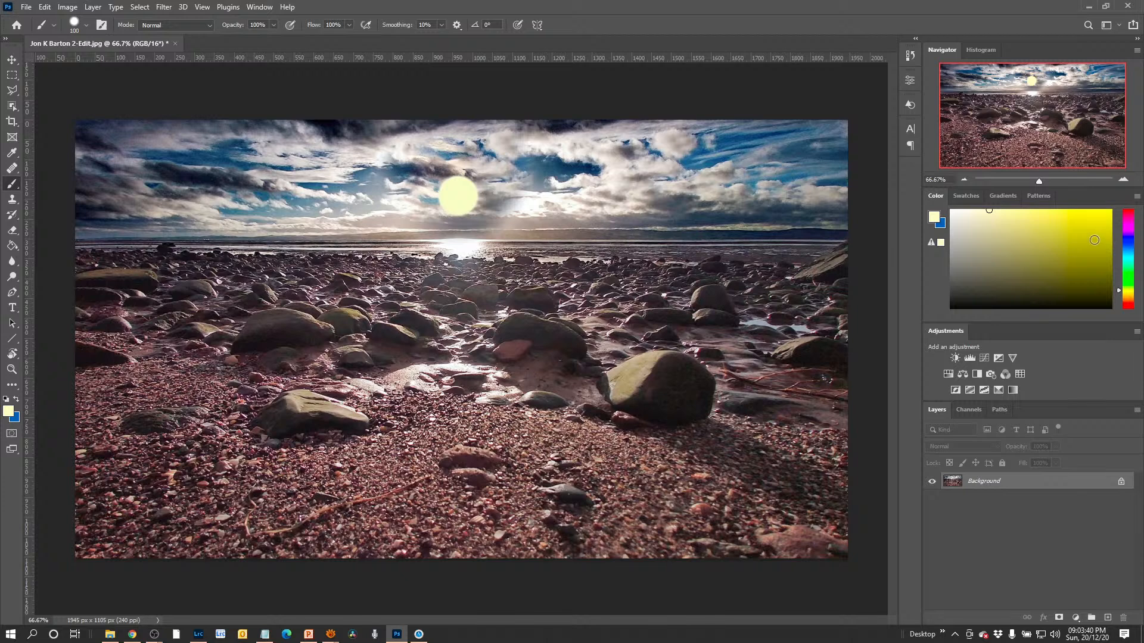
pyautogui.hotkey('ctrl', 'z')
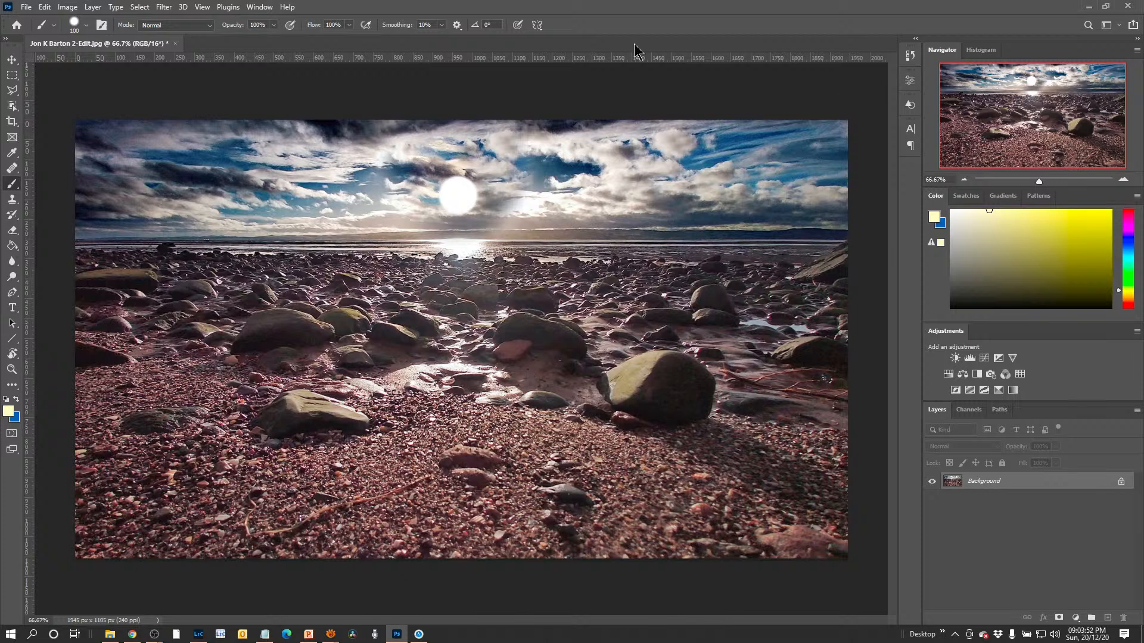
# Save and close the painted beach photo, and return to Lightroom with the Navigator and Presets panels kept open.
pyautogui.click(175, 44)
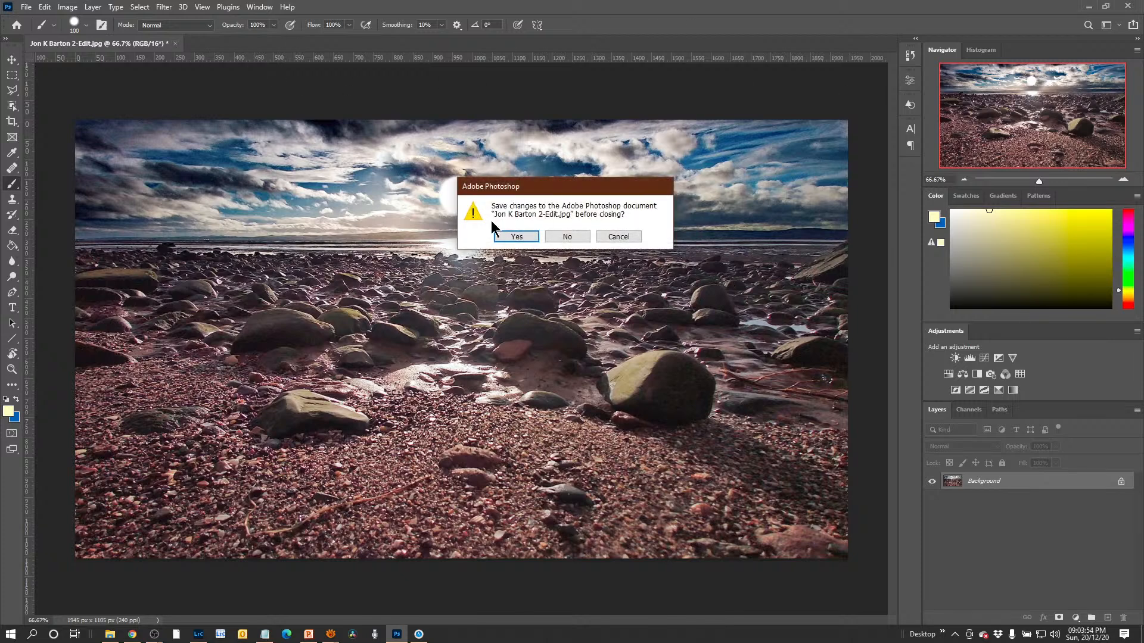
pyautogui.click(516, 237)
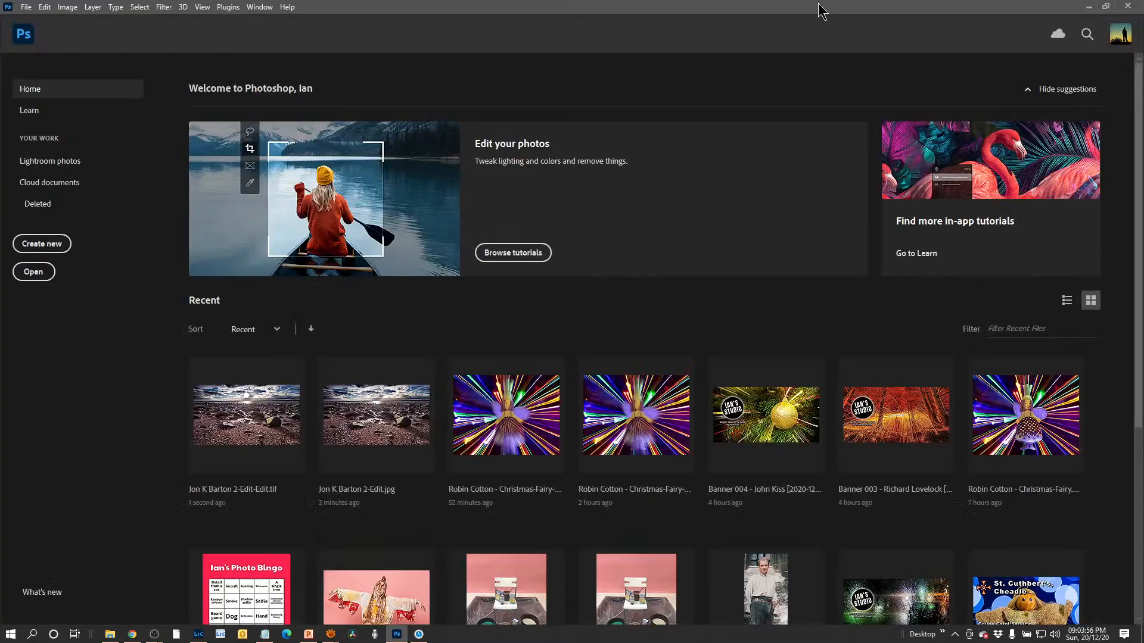
pyautogui.click(1088, 7)
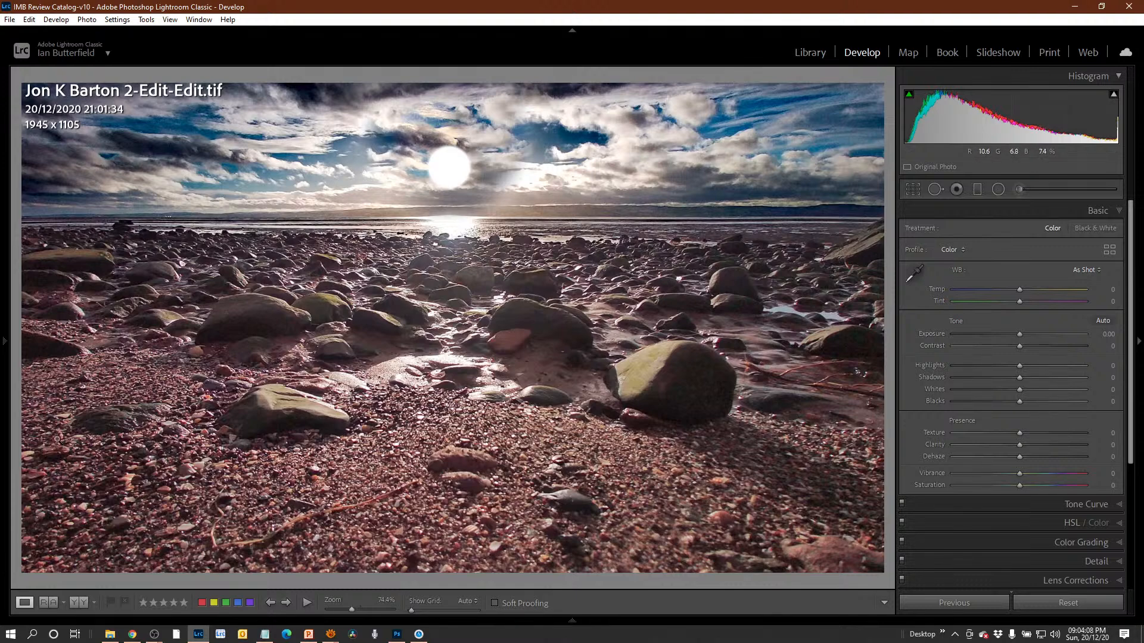
pyautogui.moveTo(5, 352)
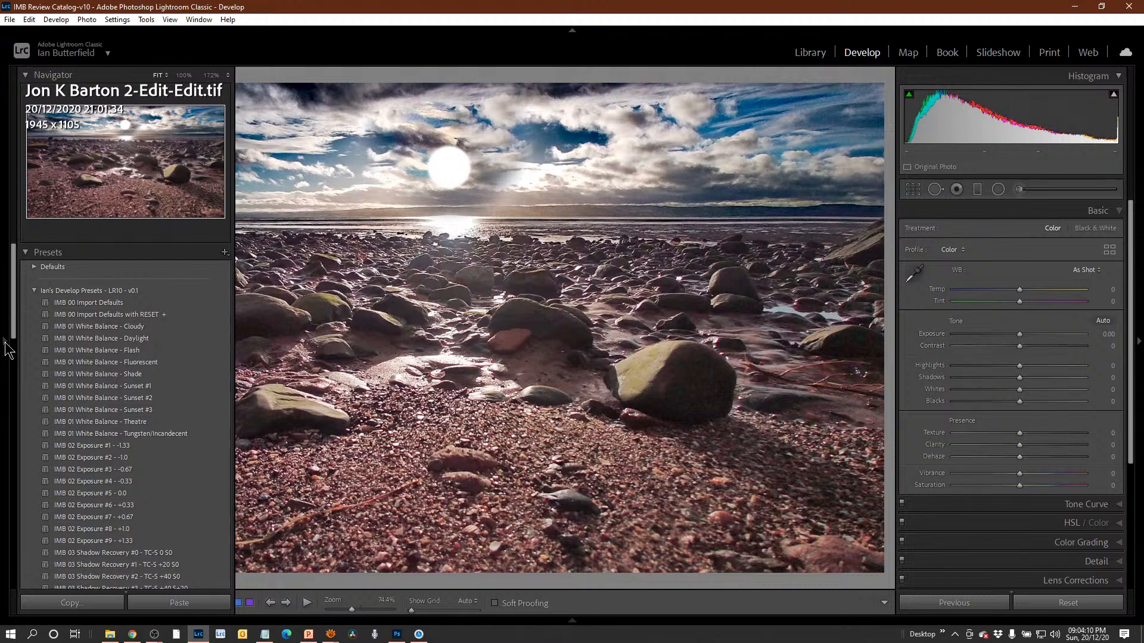
pyautogui.click(5, 351)
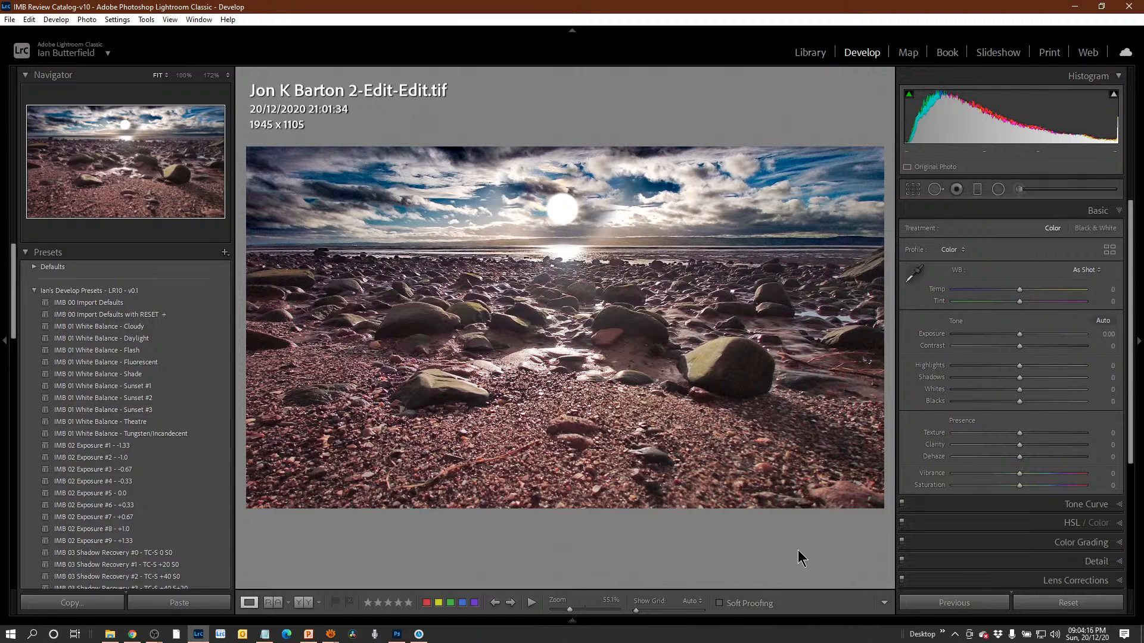
# Compare the JPEG edit copy of the beach photo with its before view and reset its Develop adjustments.
pyautogui.press('Right')
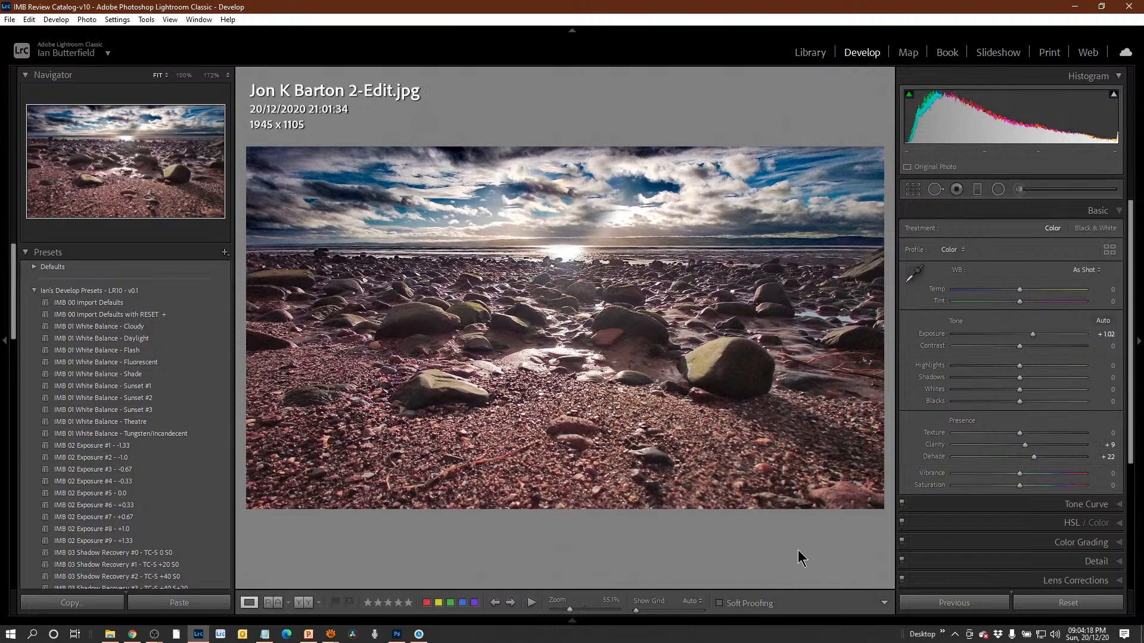
pyautogui.press('\\')
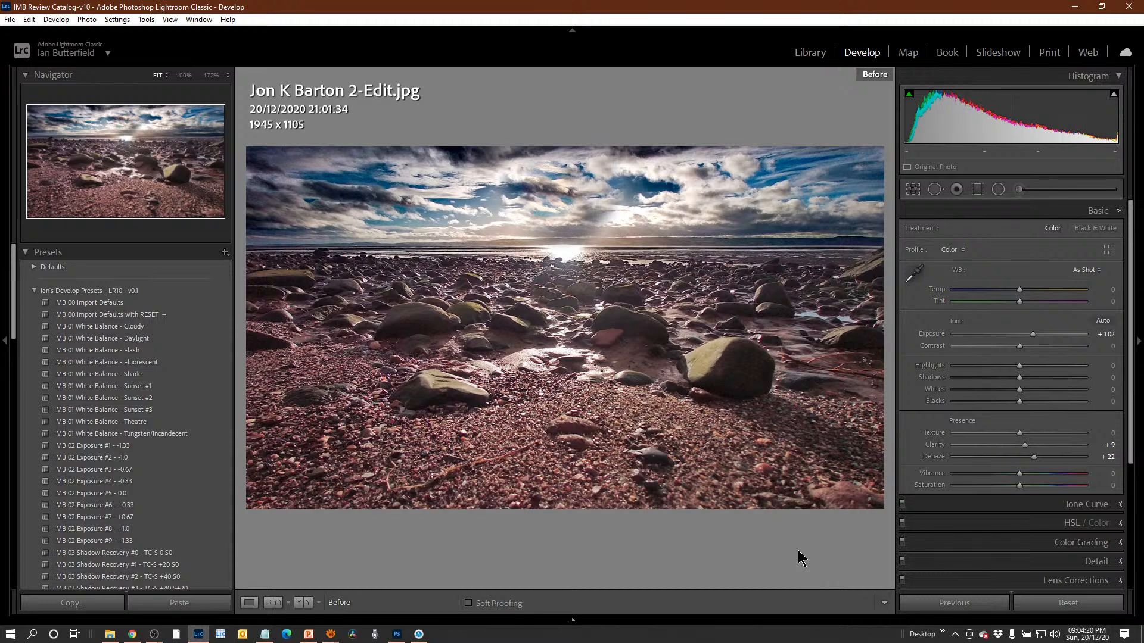
pyautogui.press('\\')
pyautogui.press('\\')
pyautogui.press('\\')
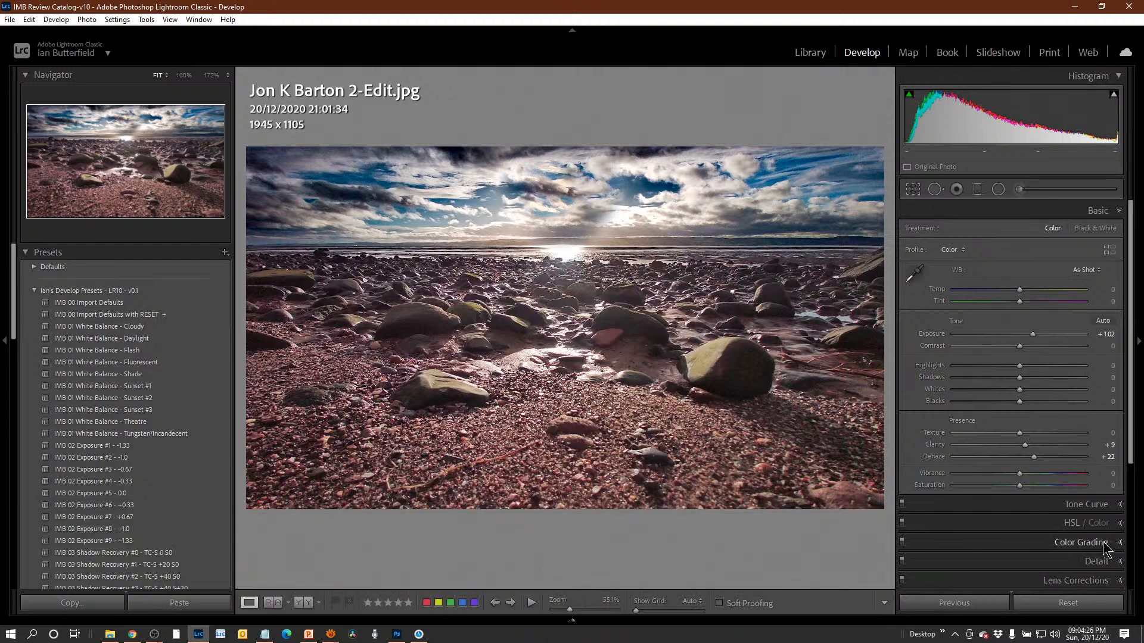
pyautogui.scroll(-1, 1096, 540)
pyautogui.click(1079, 606)
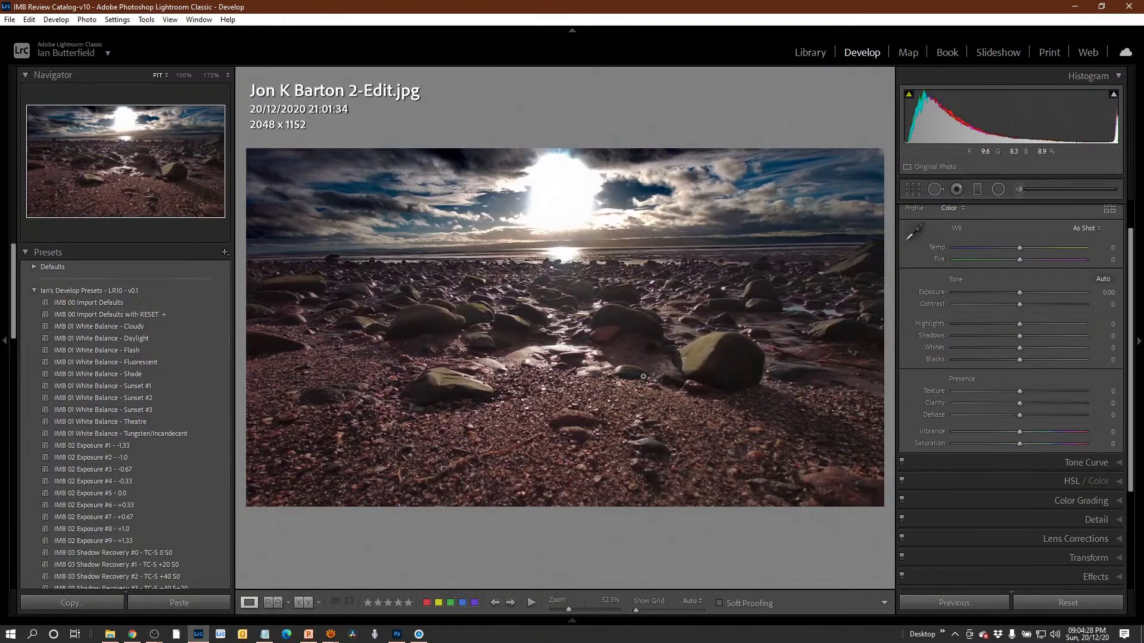
# Compare the adjusted original beach photo, the reset JPEG copy and the TIFF version with the painted sun in Develop.
pyautogui.press('Left')
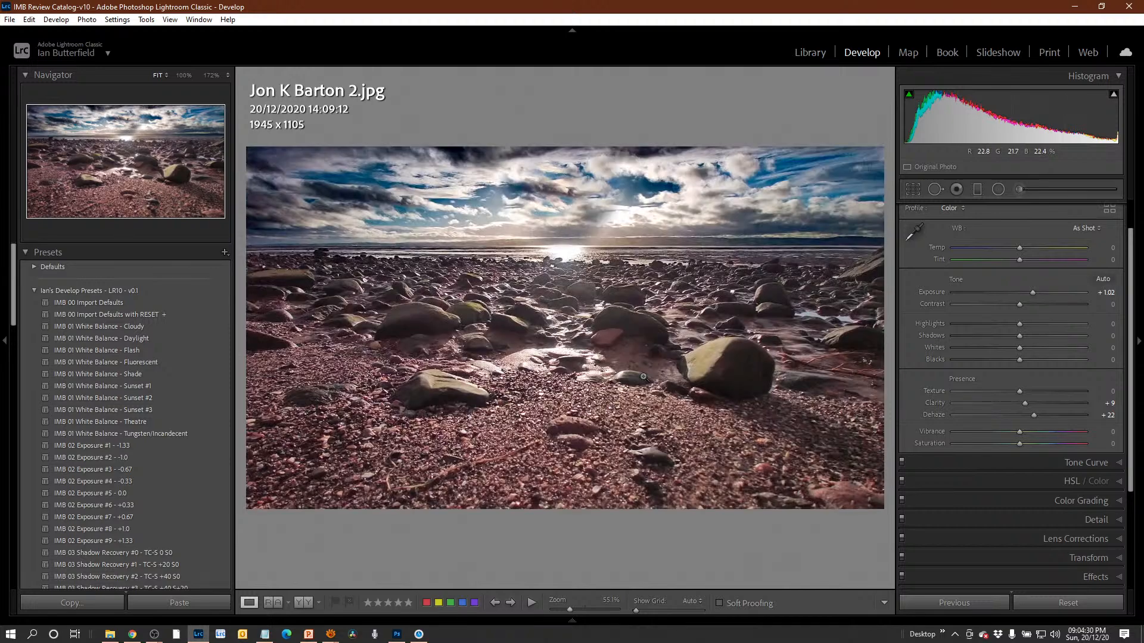
pyautogui.press('Right')
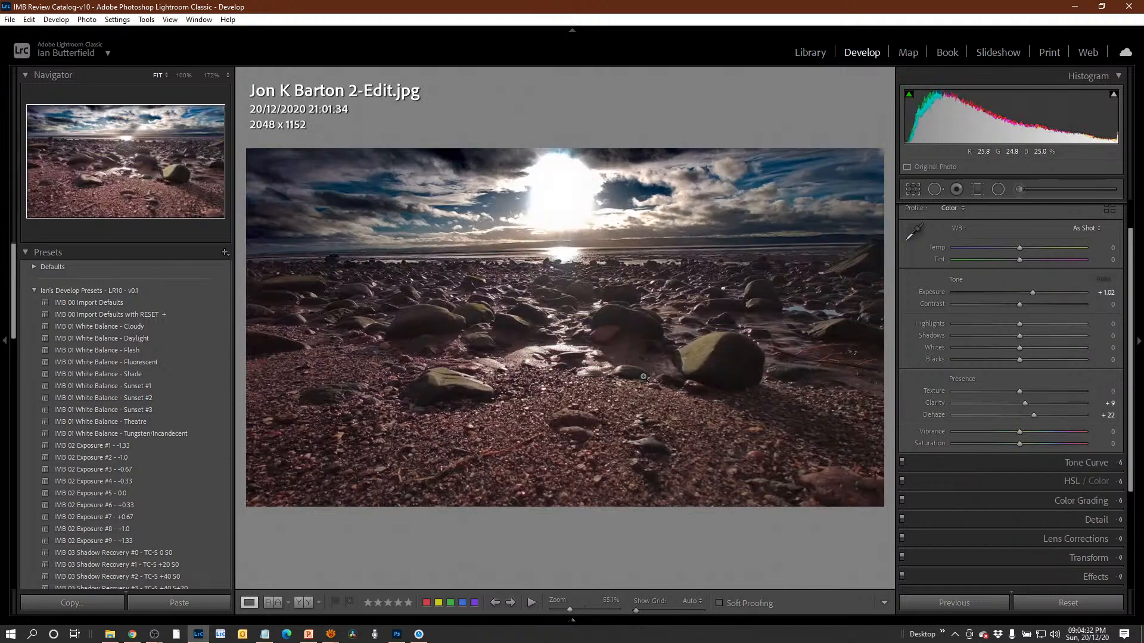
pyautogui.press('Left')
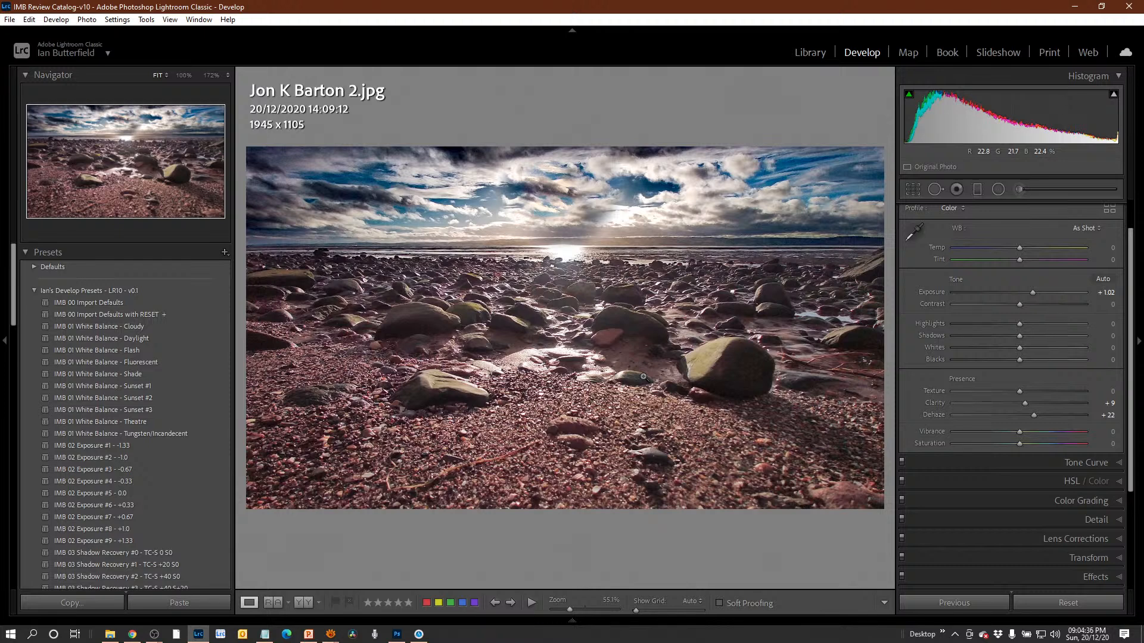
pyautogui.press('alt')
pyautogui.press('Right')
pyautogui.press('Right')
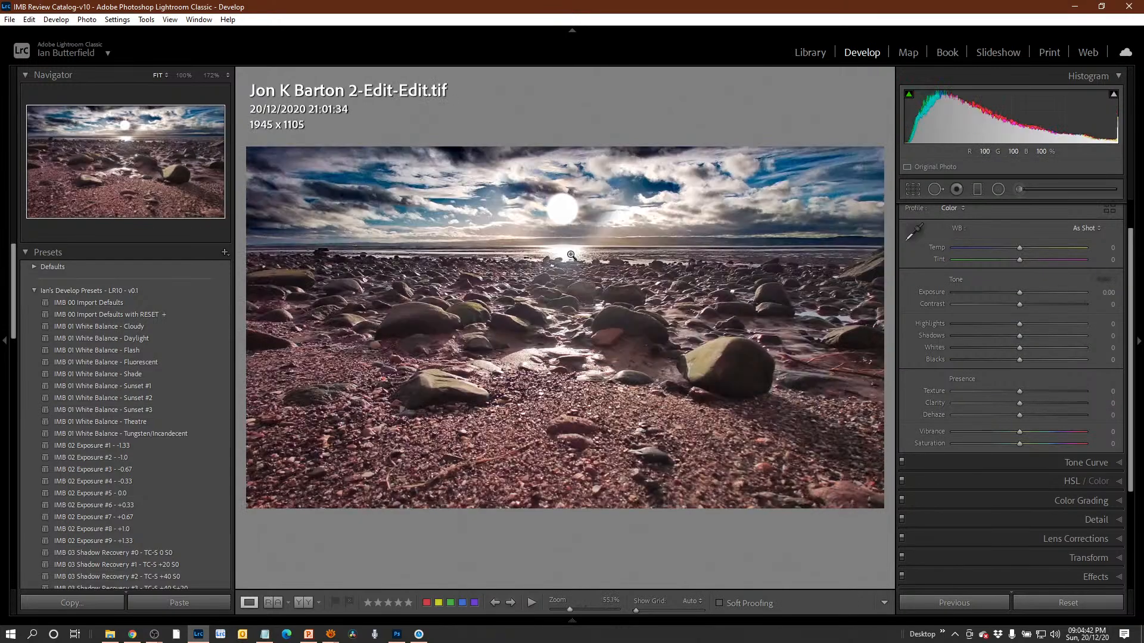
pyautogui.press('Left')
pyautogui.press('Right')
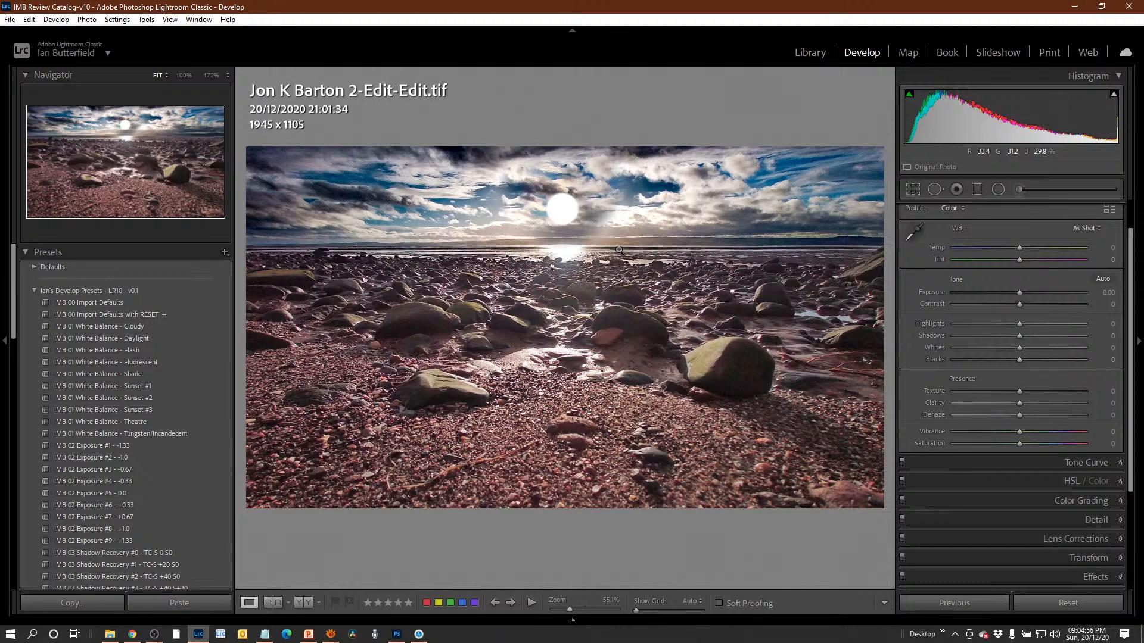
# Look over the beach versions in the library grid and step through them once more in Develop.
pyautogui.press('g')
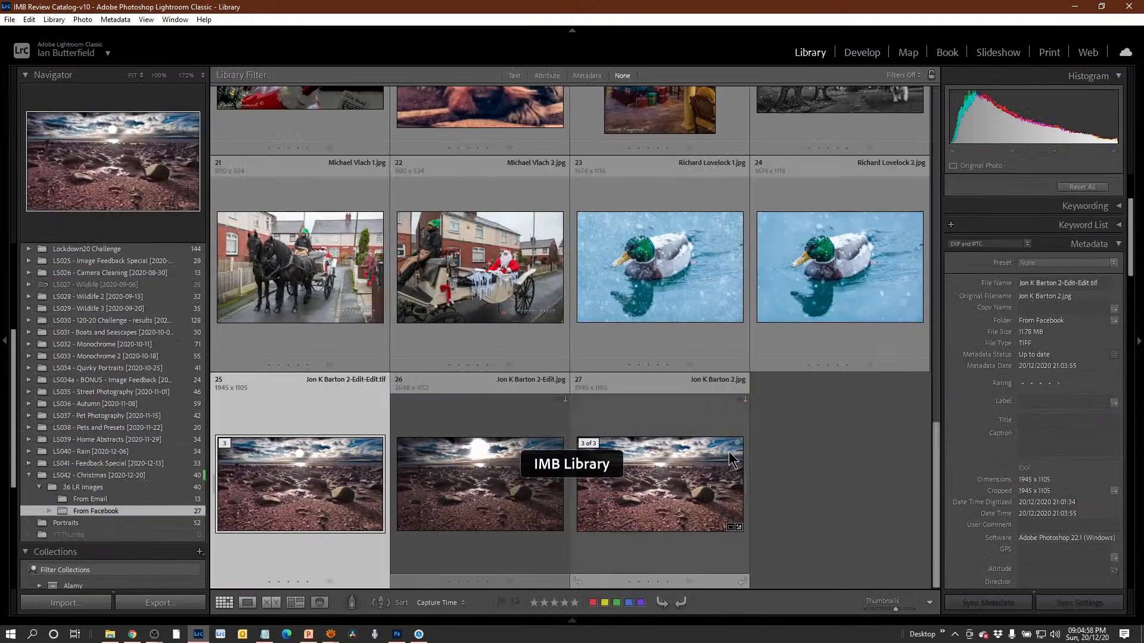
pyautogui.scroll(3, 539, 369)
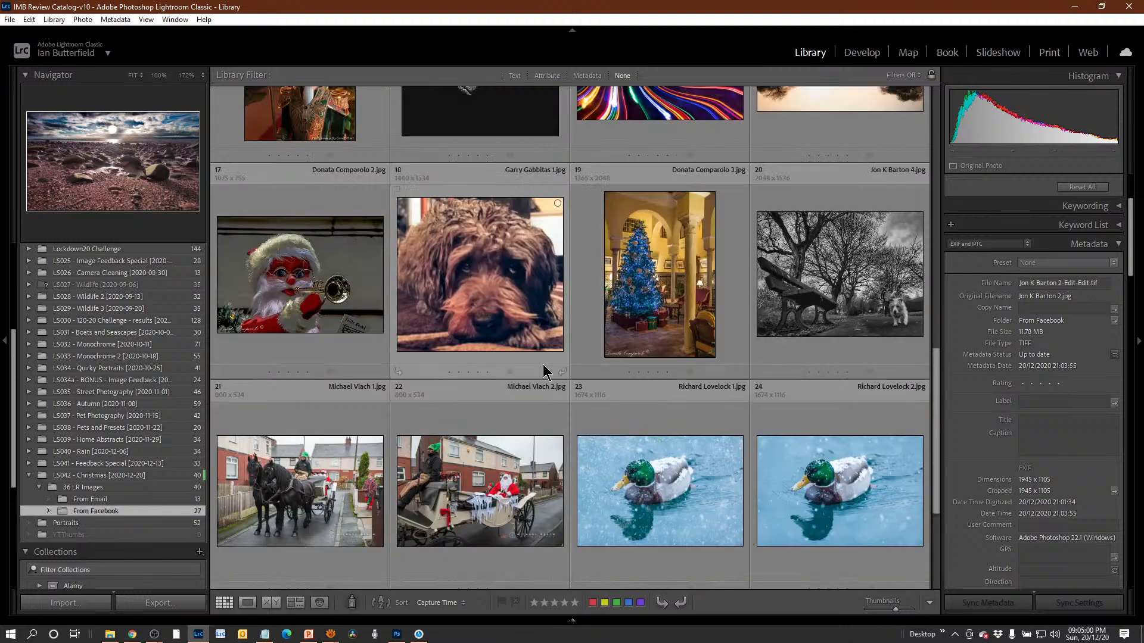
pyautogui.scroll(-3, 543, 372)
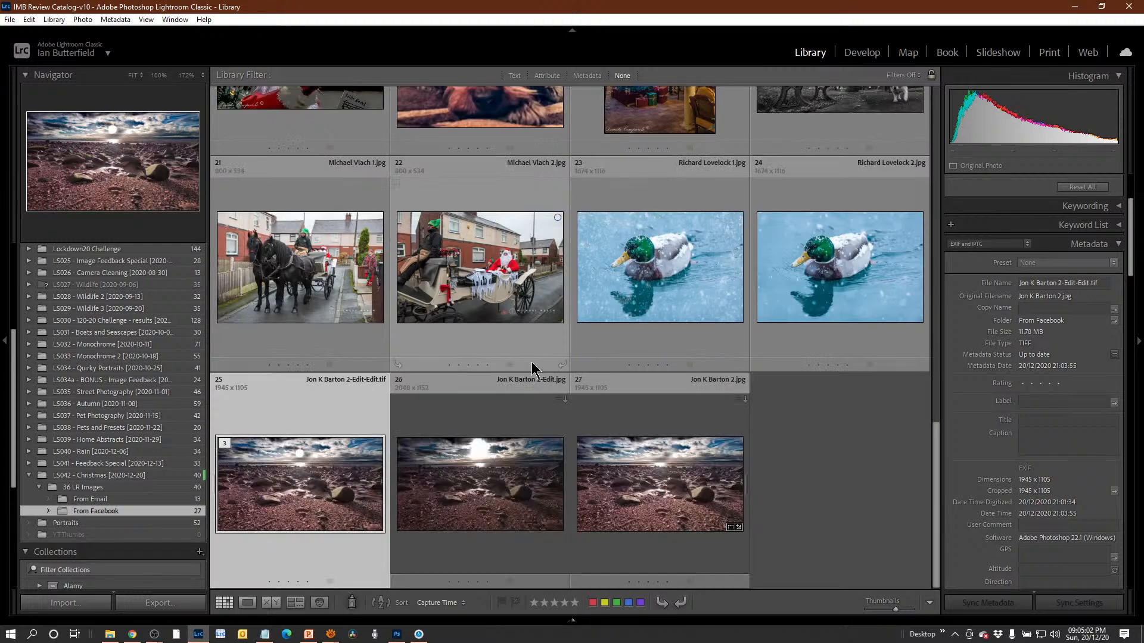
pyautogui.press('d')
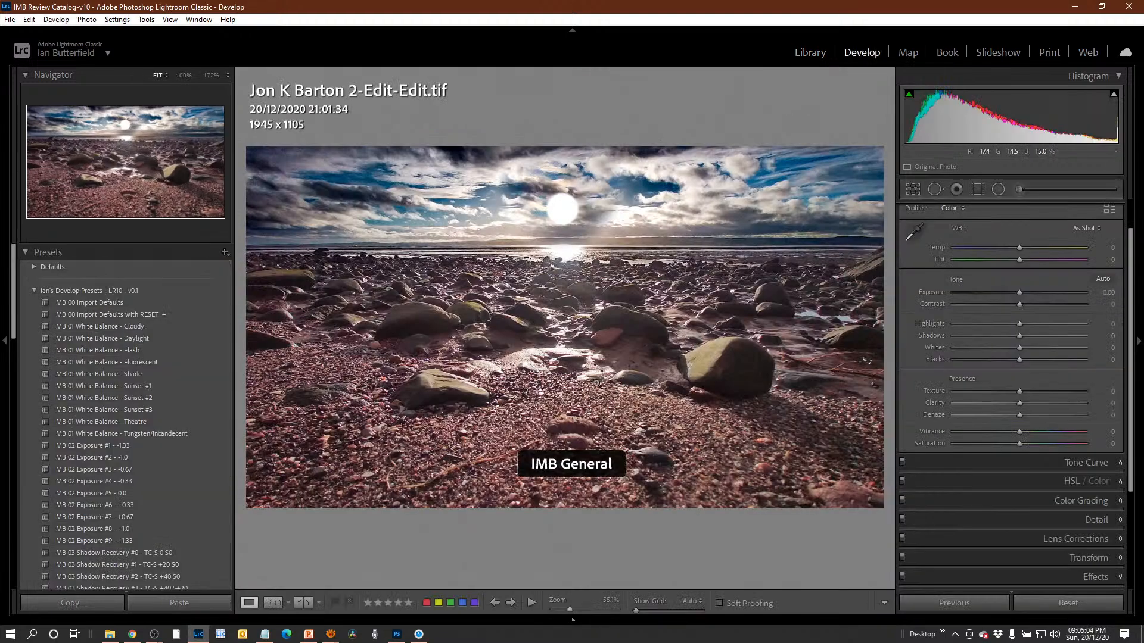
pyautogui.press('Left')
pyautogui.press('Left')
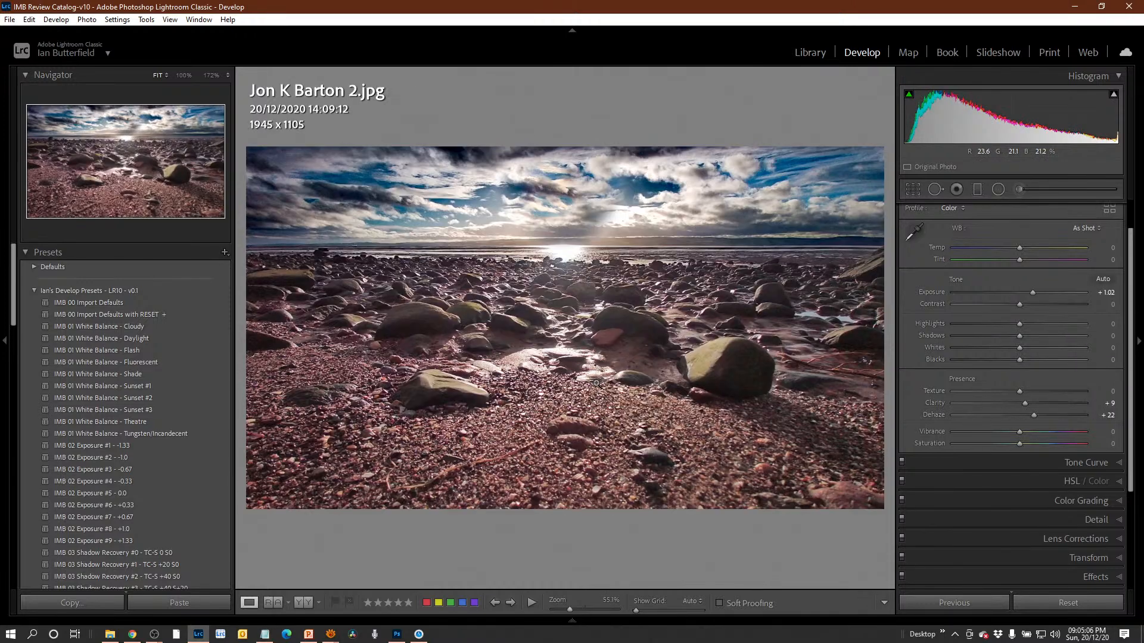
pyautogui.press('Right')
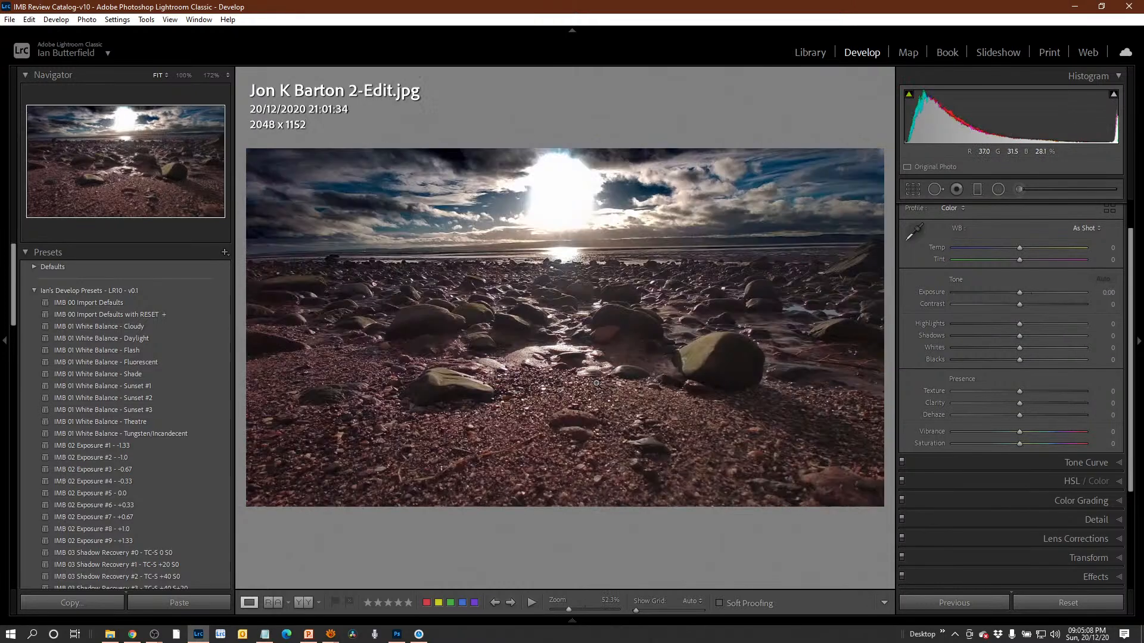
pyautogui.press('Right')
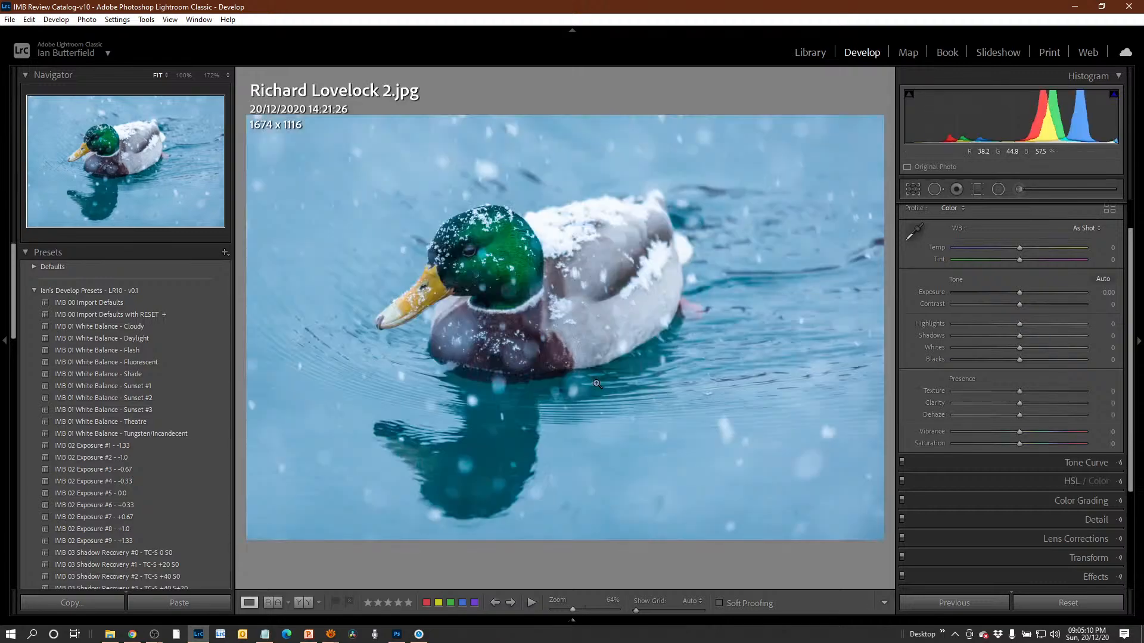
# Find the black-and-white photo of the wet shopping street in the library grid and open it in Develop.
pyautogui.press('g')
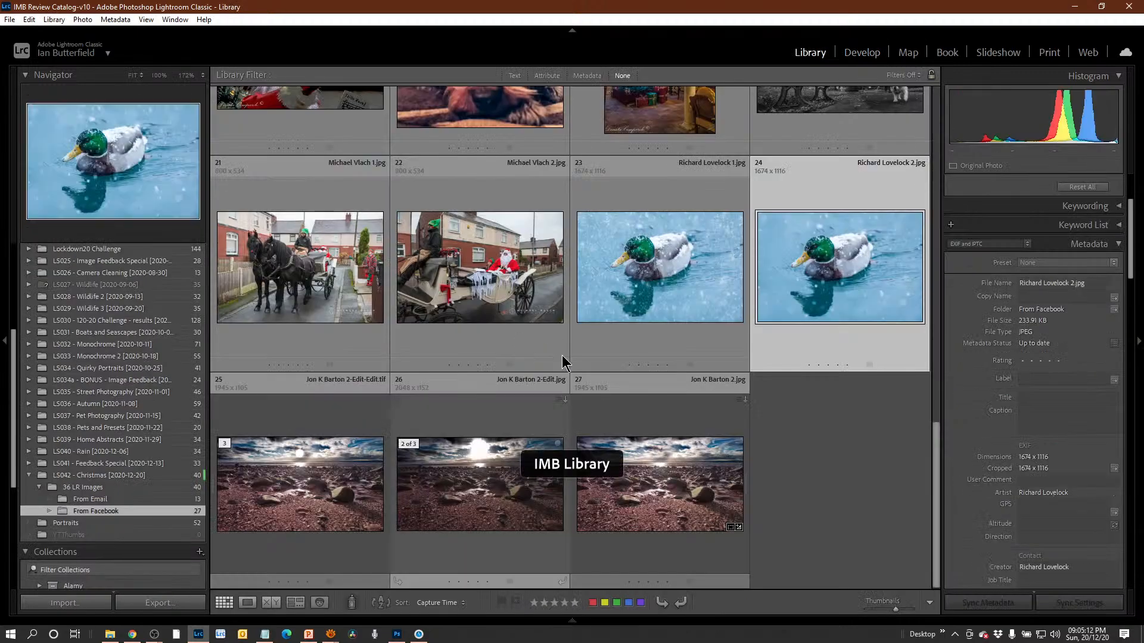
pyautogui.scroll(5, 566, 345)
pyautogui.scroll(-2, 570, 331)
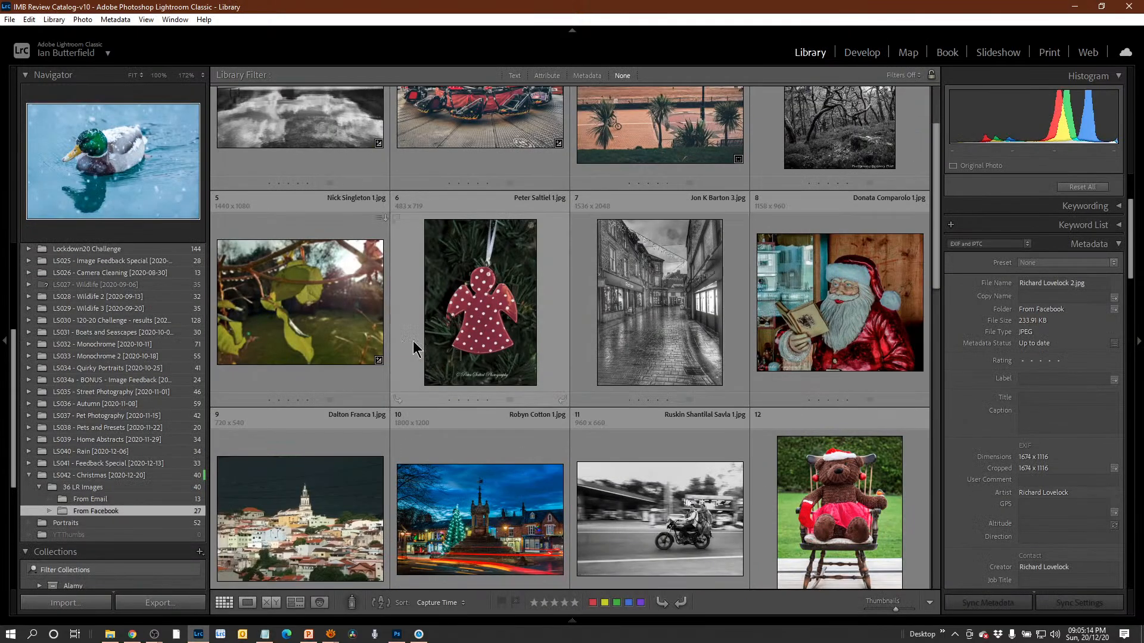
pyautogui.scroll(-5, 688, 536)
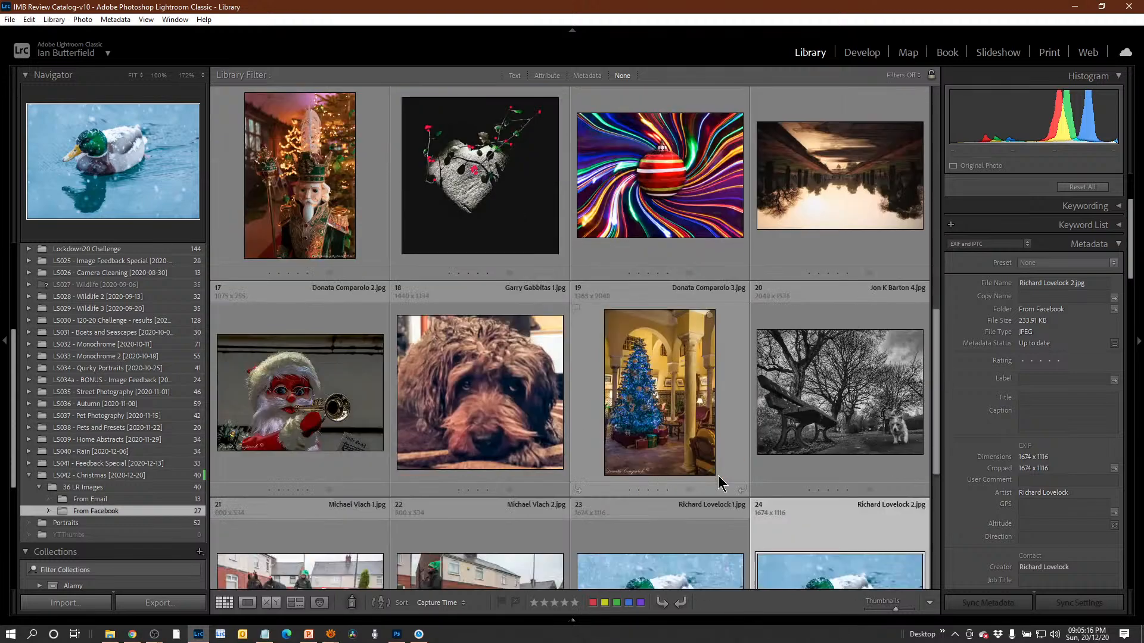
pyautogui.scroll(5, 682, 417)
pyautogui.click(669, 340)
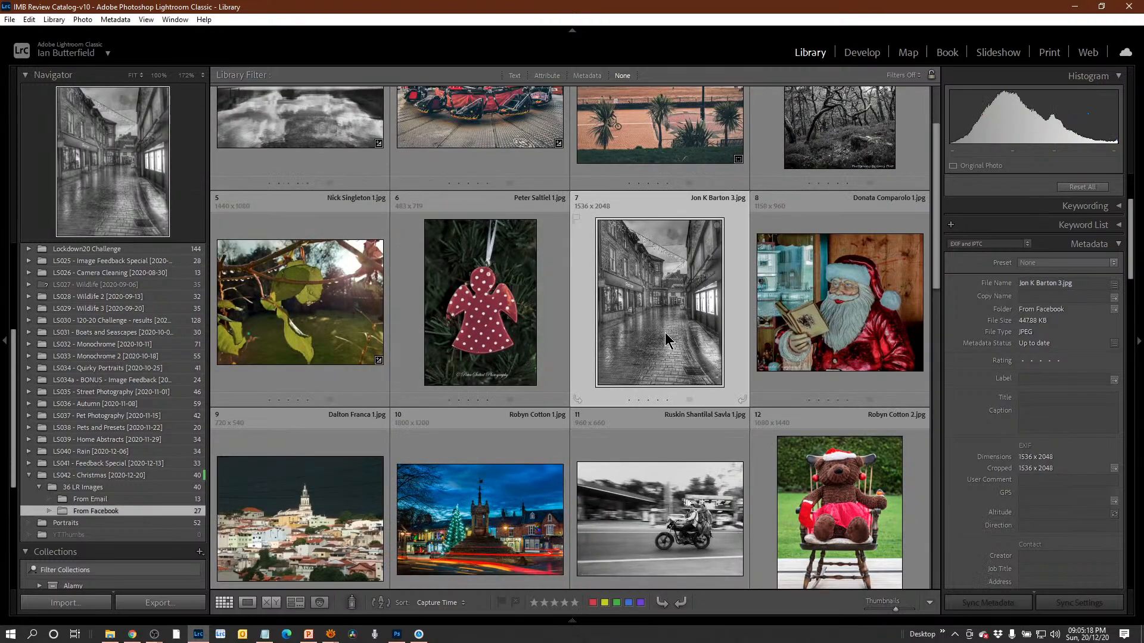
pyautogui.press('d')
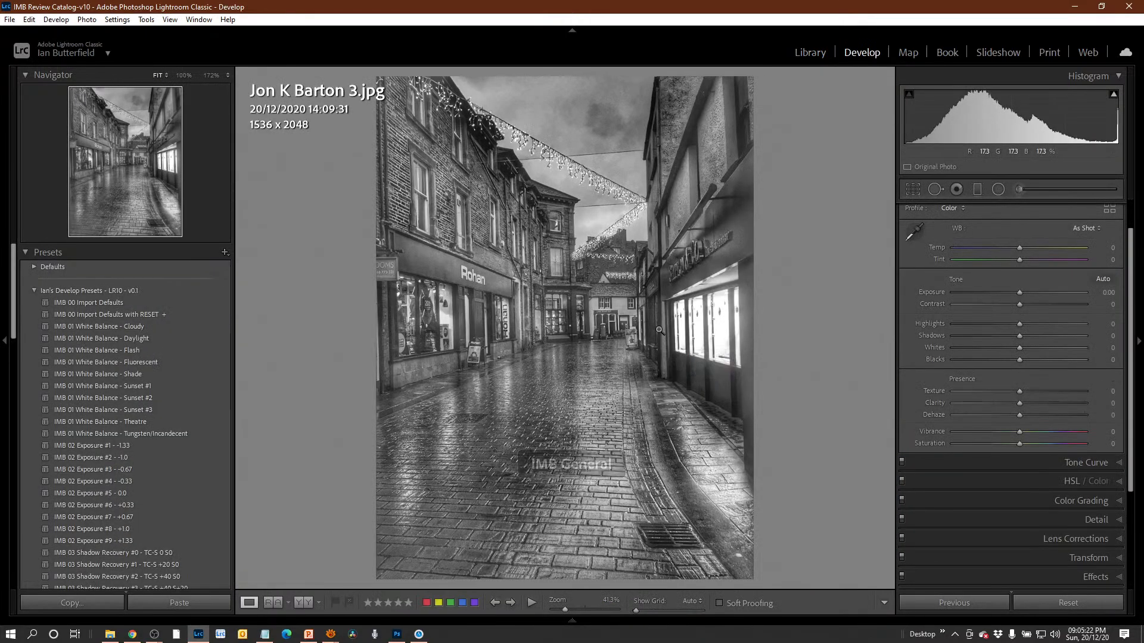
pyautogui.press('-')
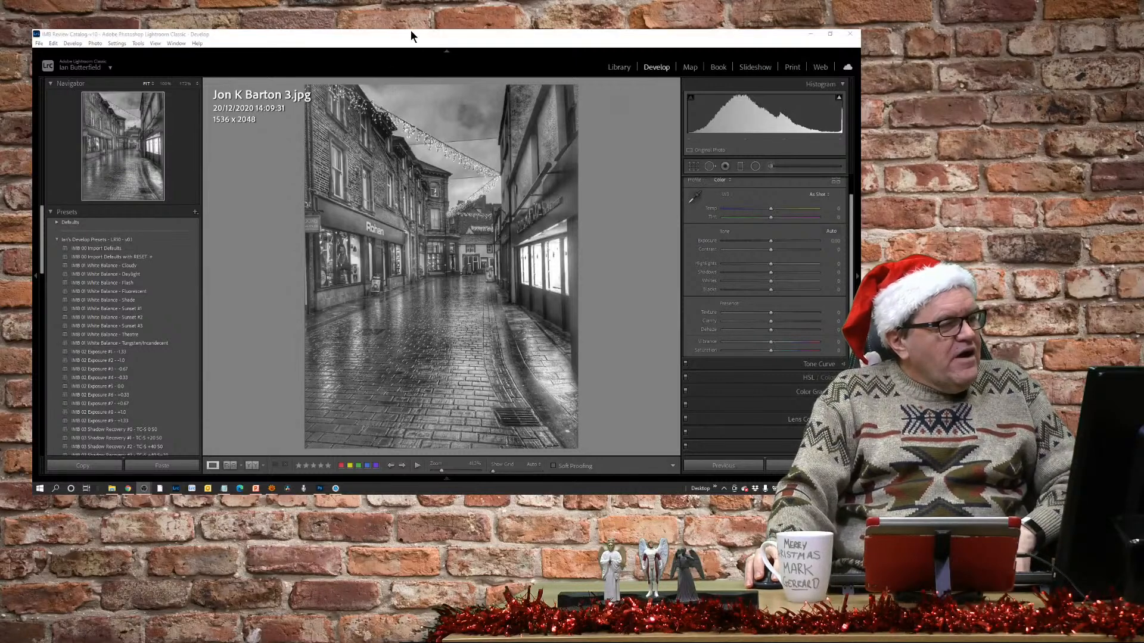
pyautogui.click(420, 36)
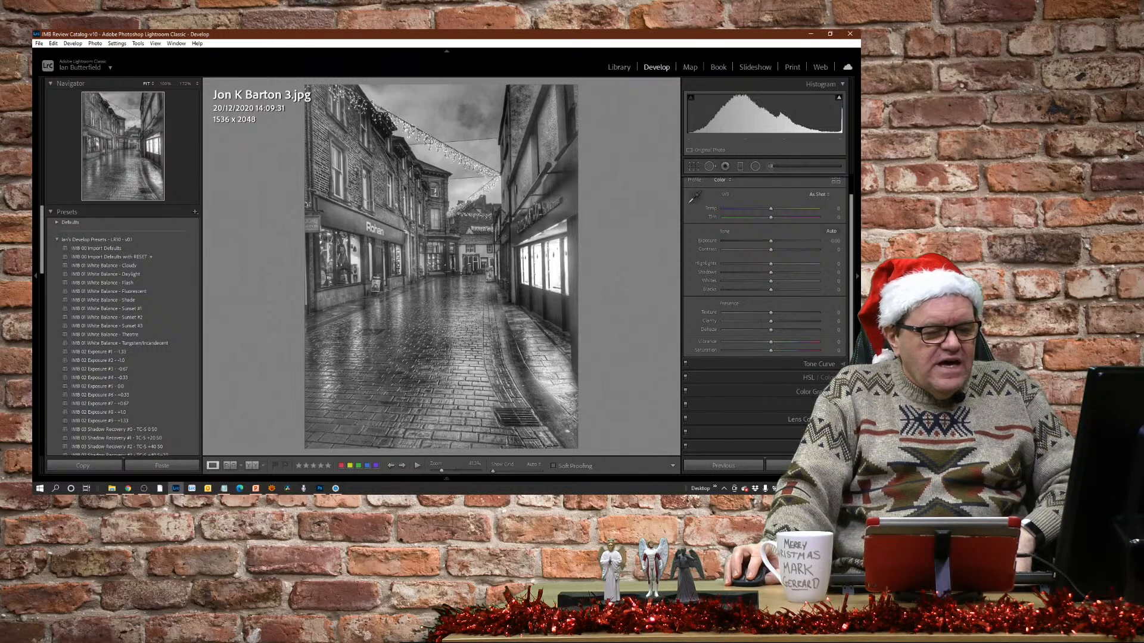
# Apply an Upright perspective correction to the black-and-white street photo and increase its contrast.
pyautogui.click(825, 433)
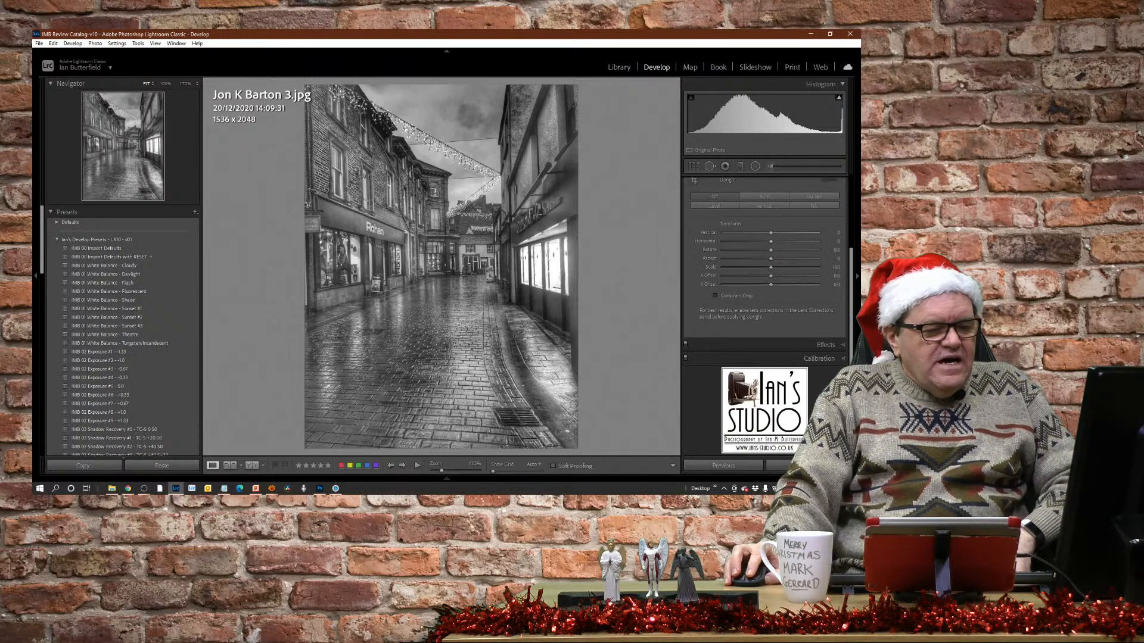
pyautogui.click(765, 206)
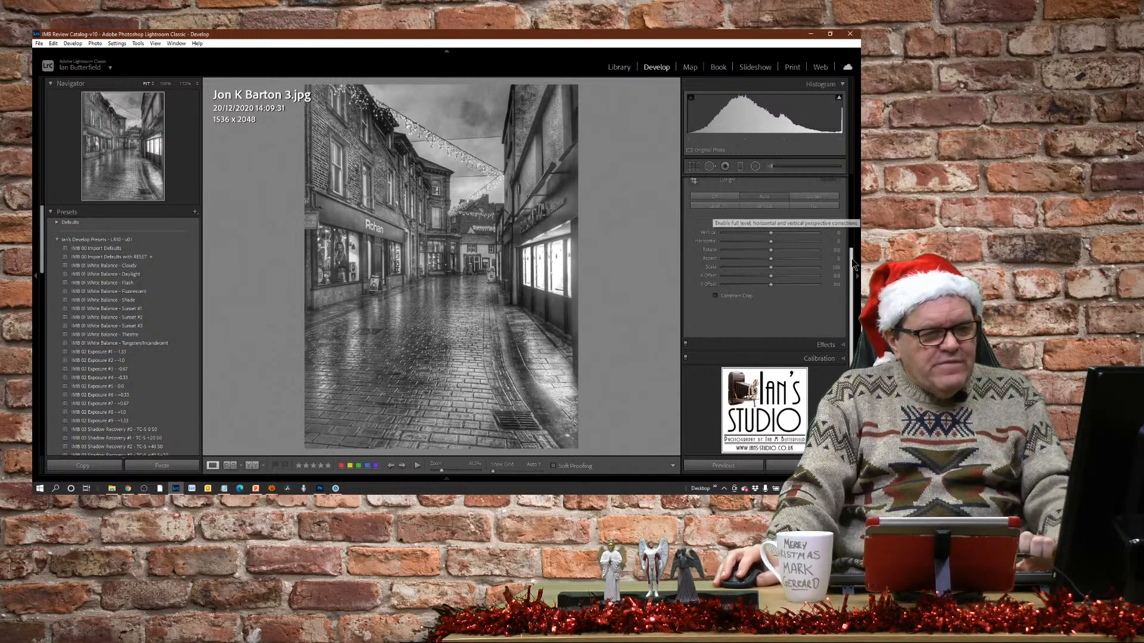
pyautogui.scroll(5, 792, 320)
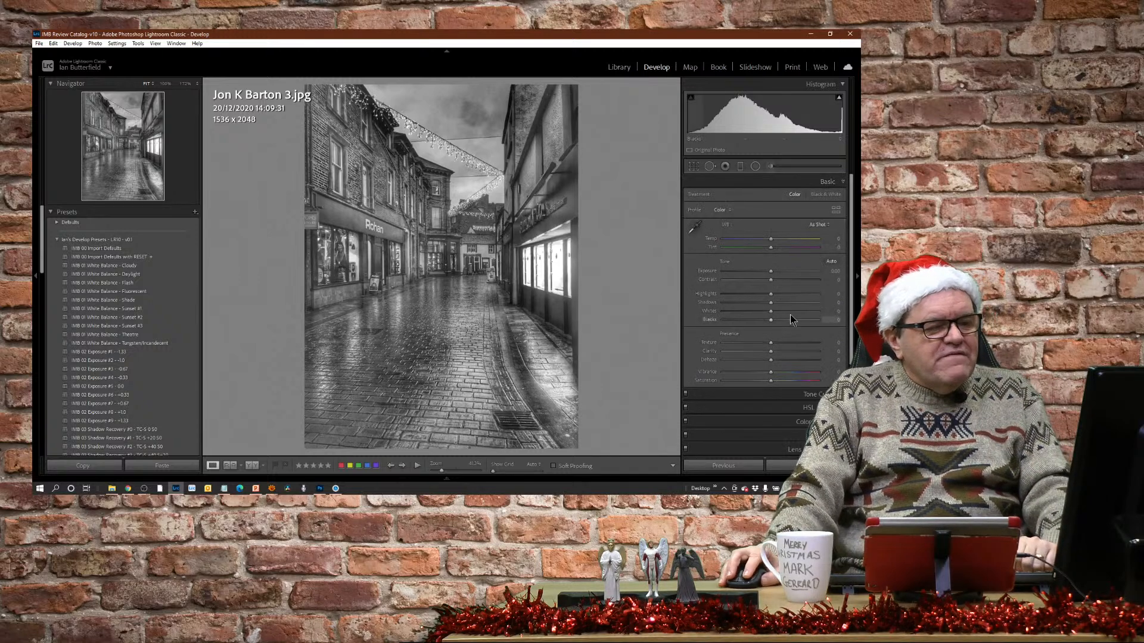
pyautogui.moveTo(770, 279); pyautogui.dragTo(787, 281)
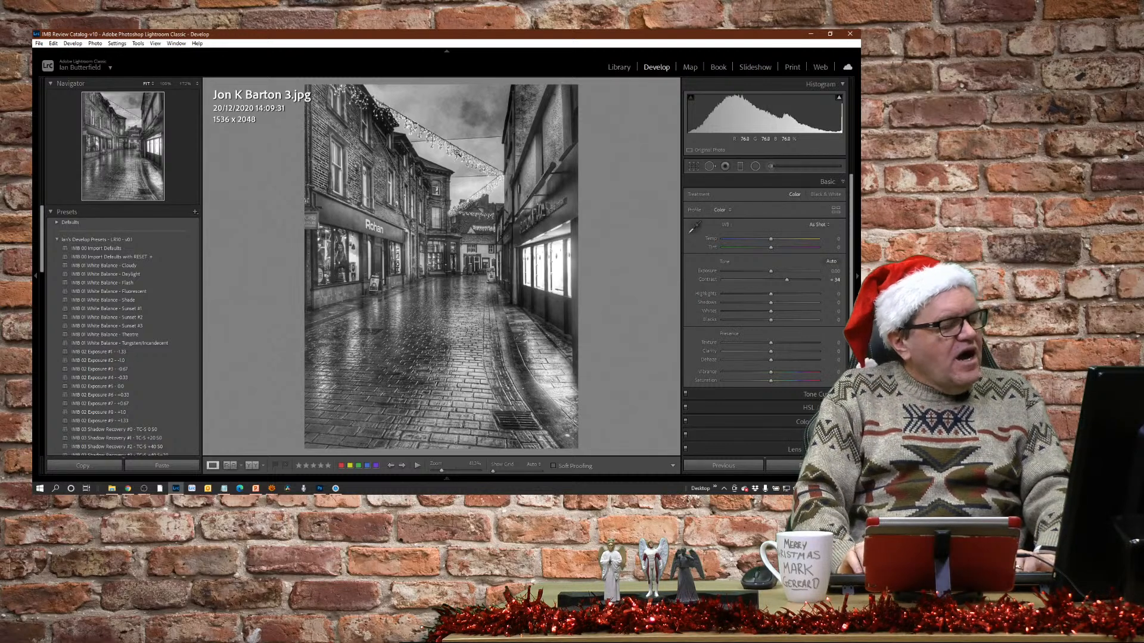
# Open the Santa figure photo and brighten it by setting Exposure to about +1.4.
pyautogui.press('Right')
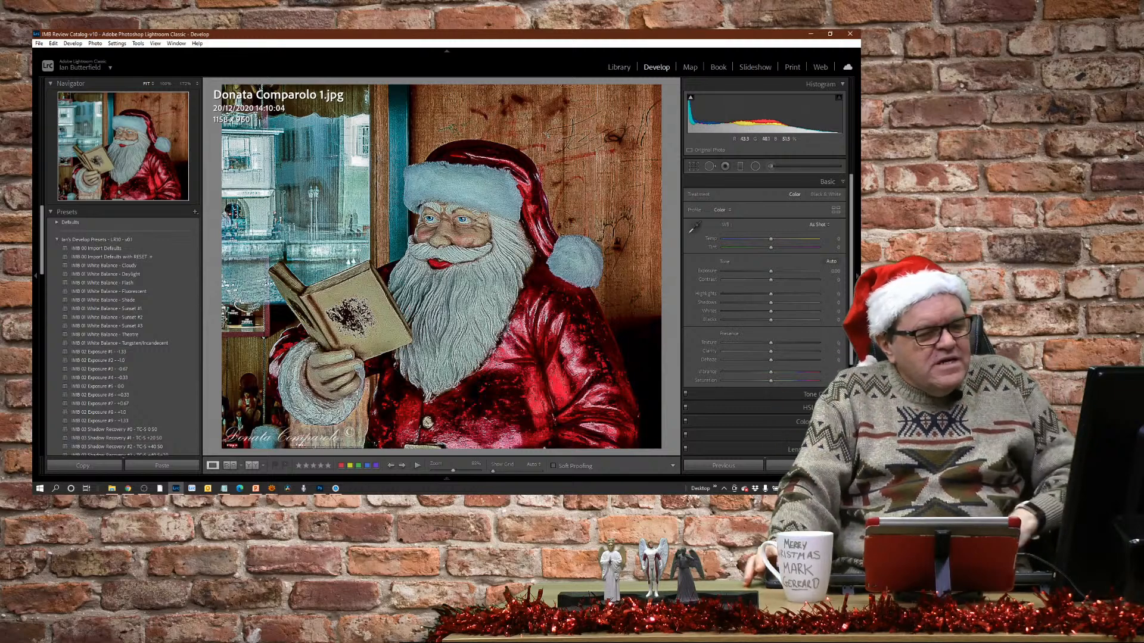
pyautogui.moveTo(771, 270); pyautogui.dragTo(784, 271)
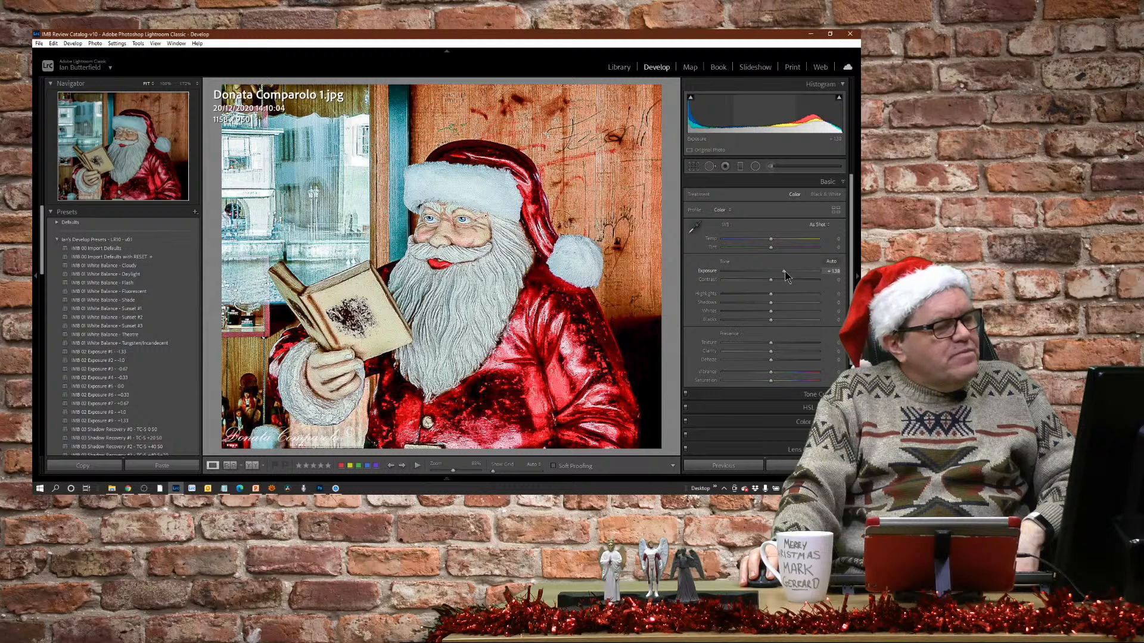
pyautogui.moveTo(785, 270); pyautogui.dragTo(785, 270)
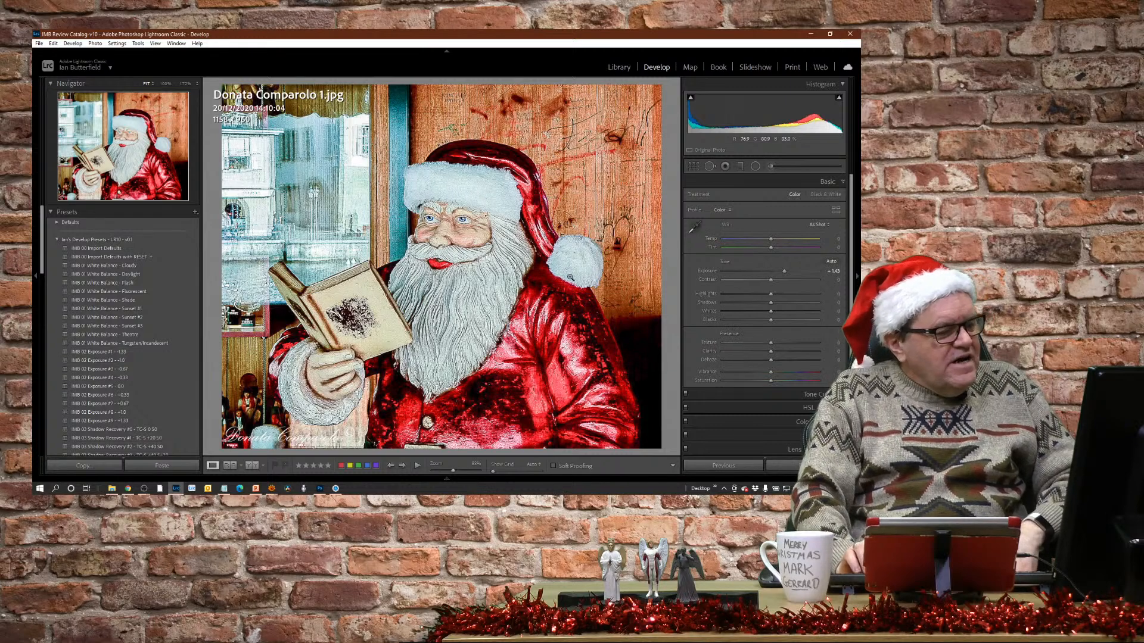
# Open the photo of the white church above the hillside town and view it at 100%.
pyautogui.press('Right')
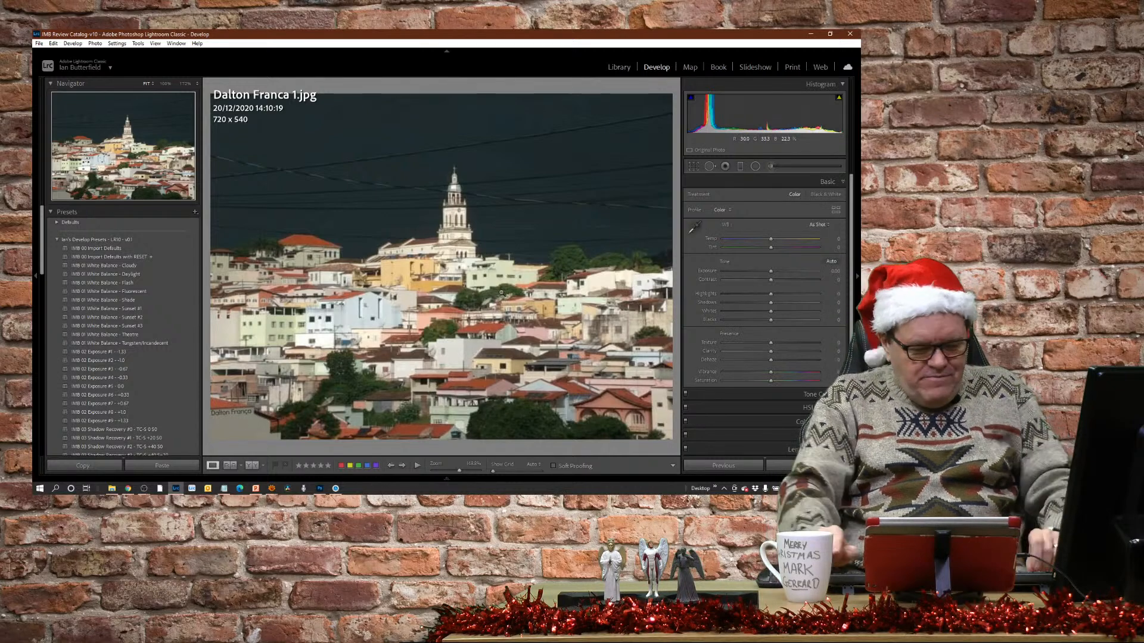
pyautogui.press('+')
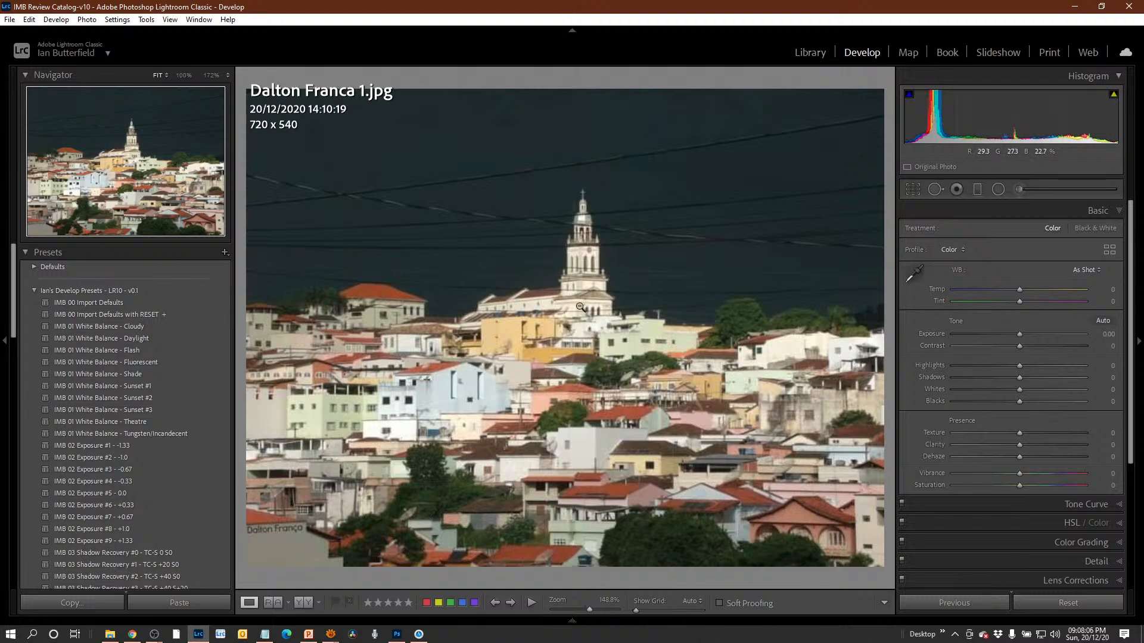
pyautogui.click(575, 338)
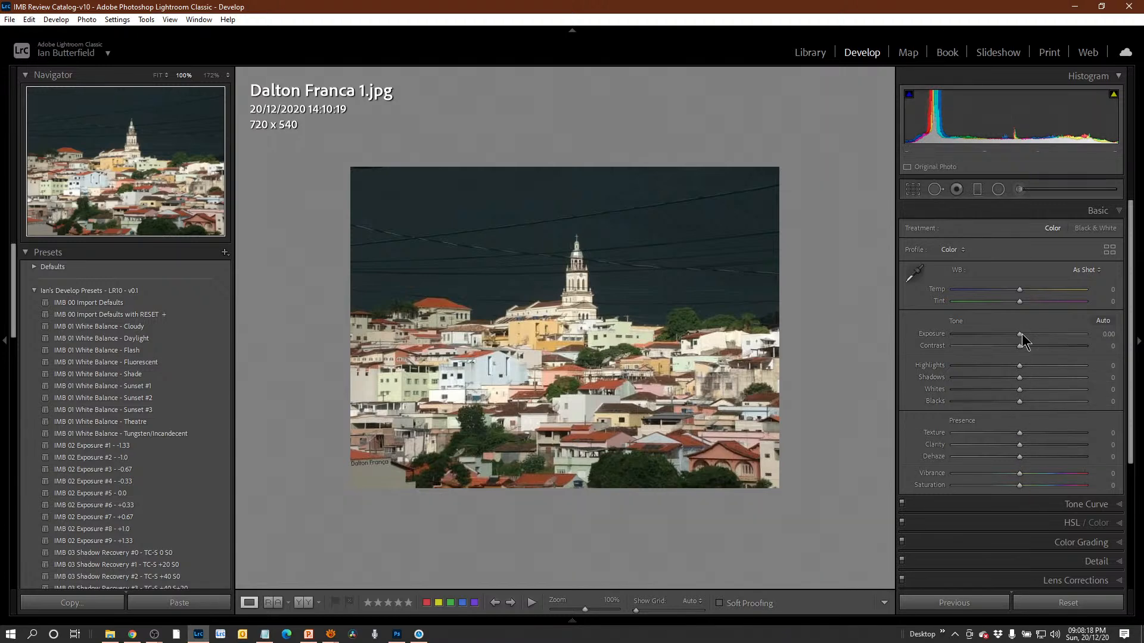
# Set the church photo's Shadows to +23, Temp to +9 and Exposure to +0.20.
pyautogui.moveTo(1020, 334); pyautogui.dragTo(1023, 335)
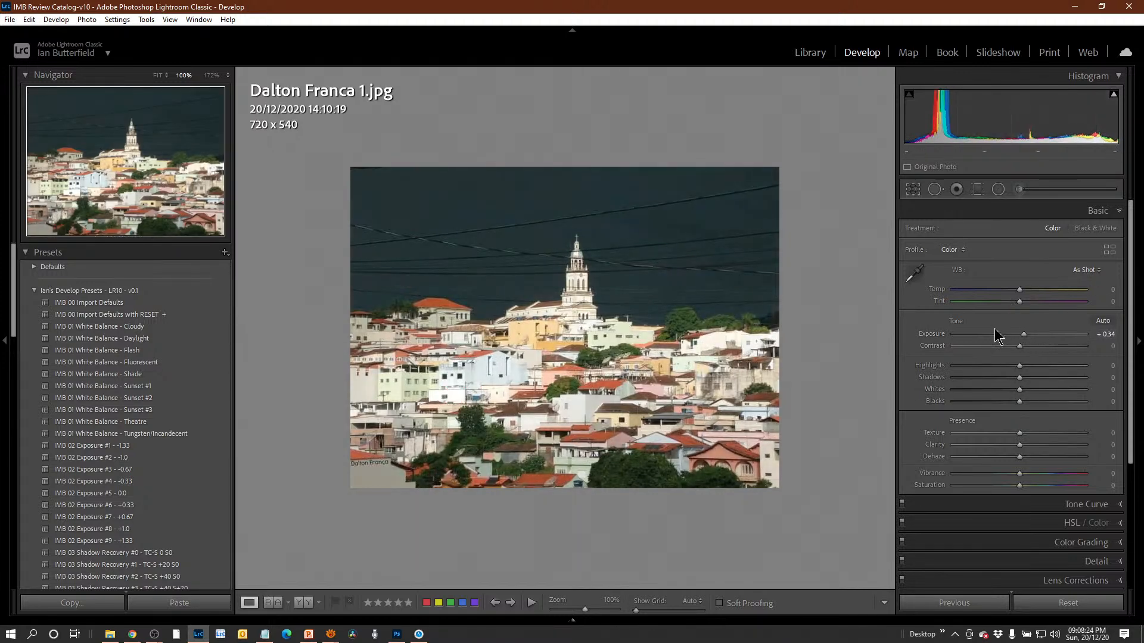
pyautogui.doubleClick(1024, 334)
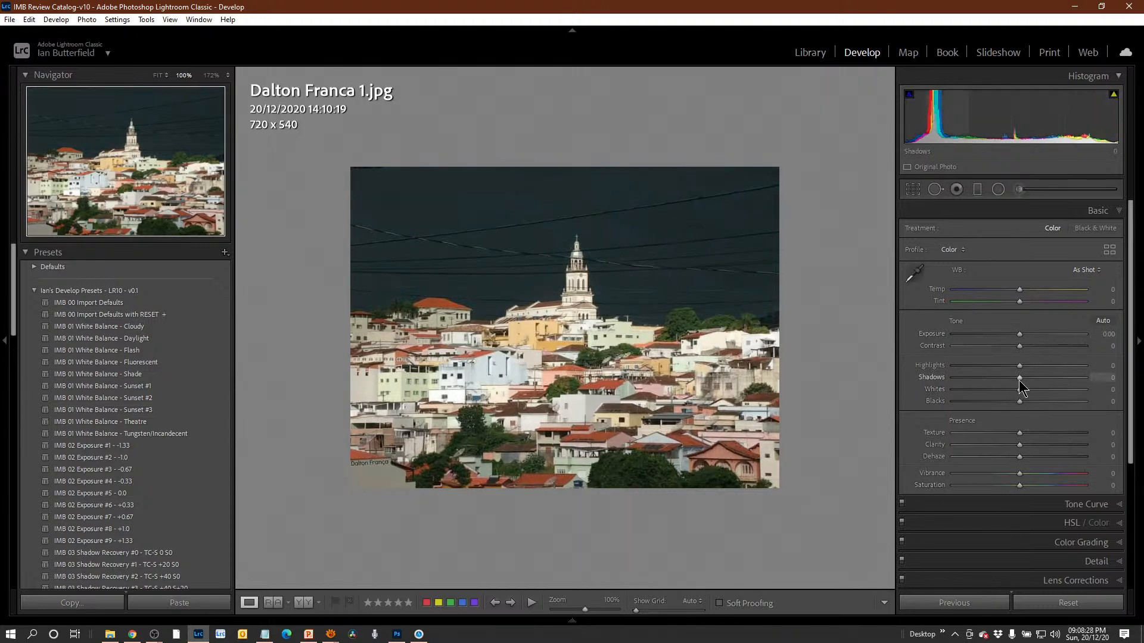
pyautogui.moveTo(1020, 381)
pyautogui.mouseDown()
pyautogui.moveTo(1052, 387)
pyautogui.moveTo(1034, 383)
pyautogui.mouseUp()
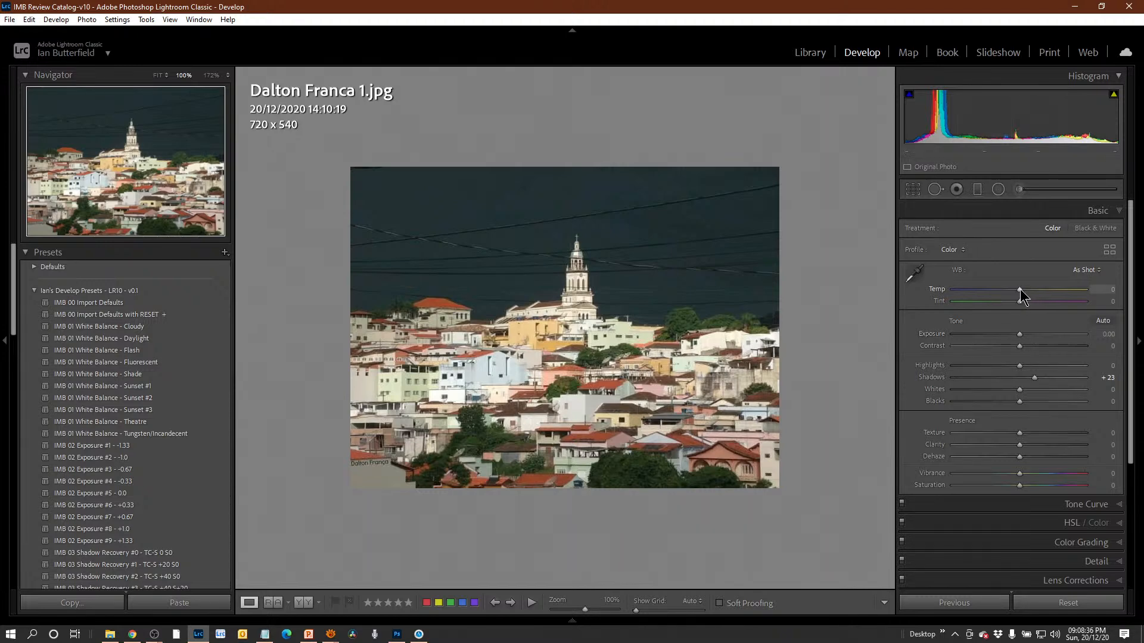
pyautogui.moveTo(1019, 289); pyautogui.dragTo(1024, 289)
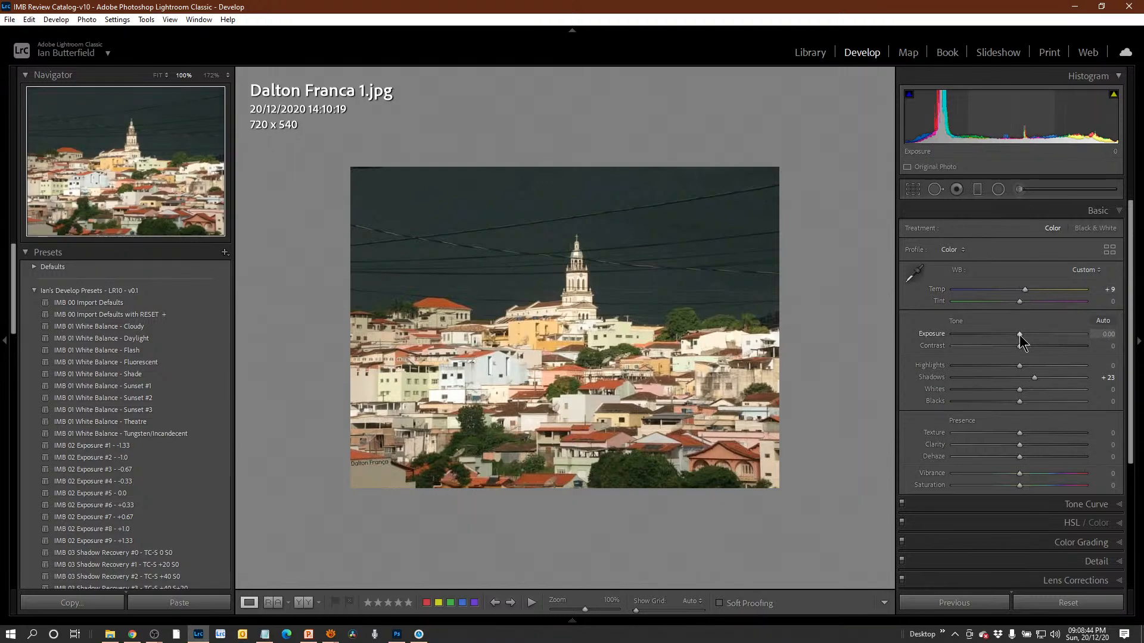
pyautogui.moveTo(1020, 335); pyautogui.dragTo(1022, 335)
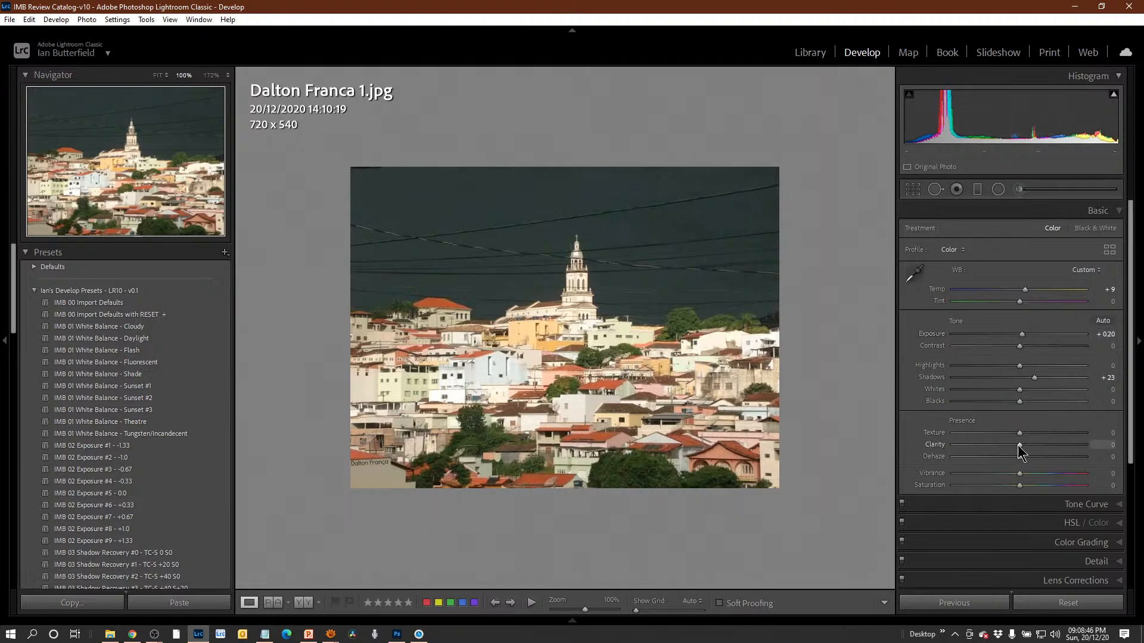
# Try more Clarity on the church photo and reset it, and set Shadows to +38 and Contrast to +20.
pyautogui.moveTo(1020, 444); pyautogui.dragTo(1024, 445)
pyautogui.doubleClick(935, 445)
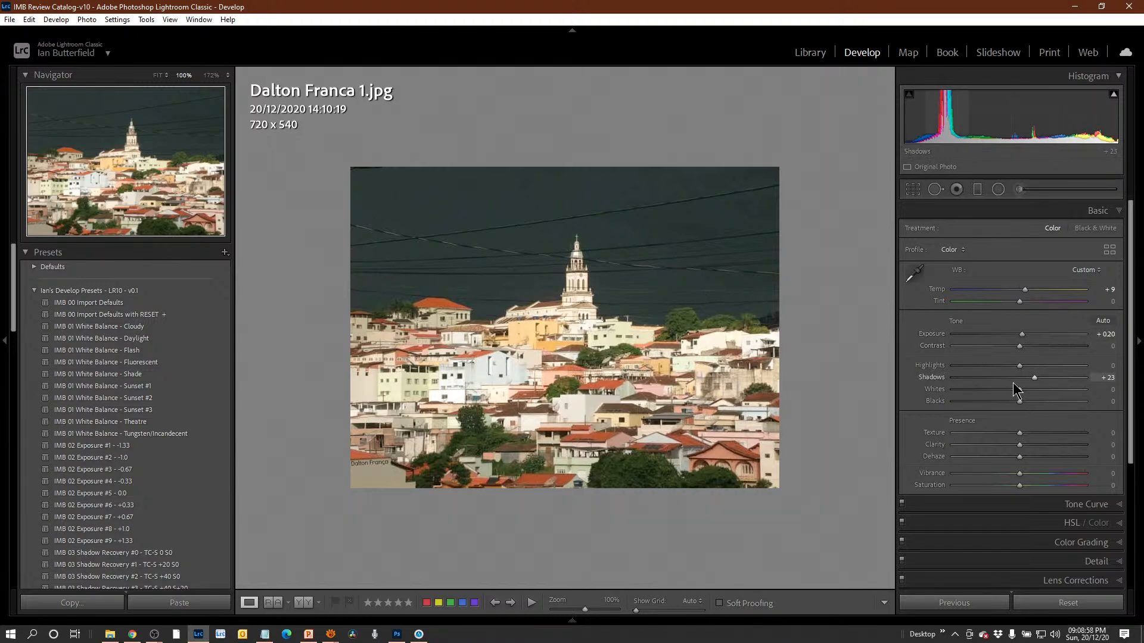
pyautogui.moveTo(1036, 378); pyautogui.dragTo(1033, 349)
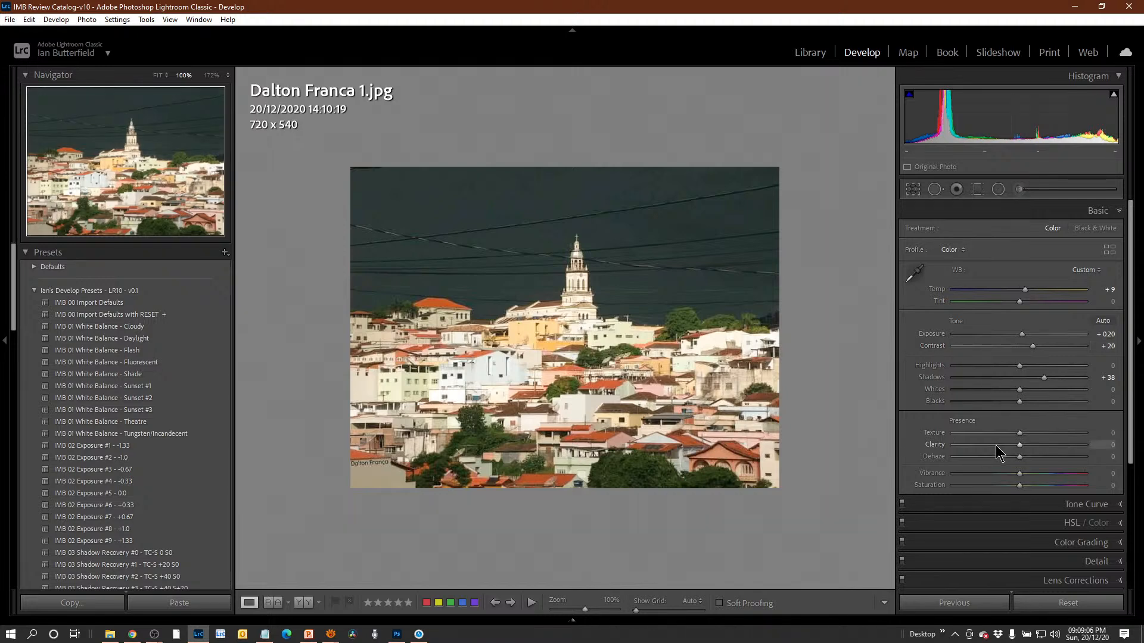
# Compare the church photo with its before view and reset Temp to 0.
pyautogui.press('\\')
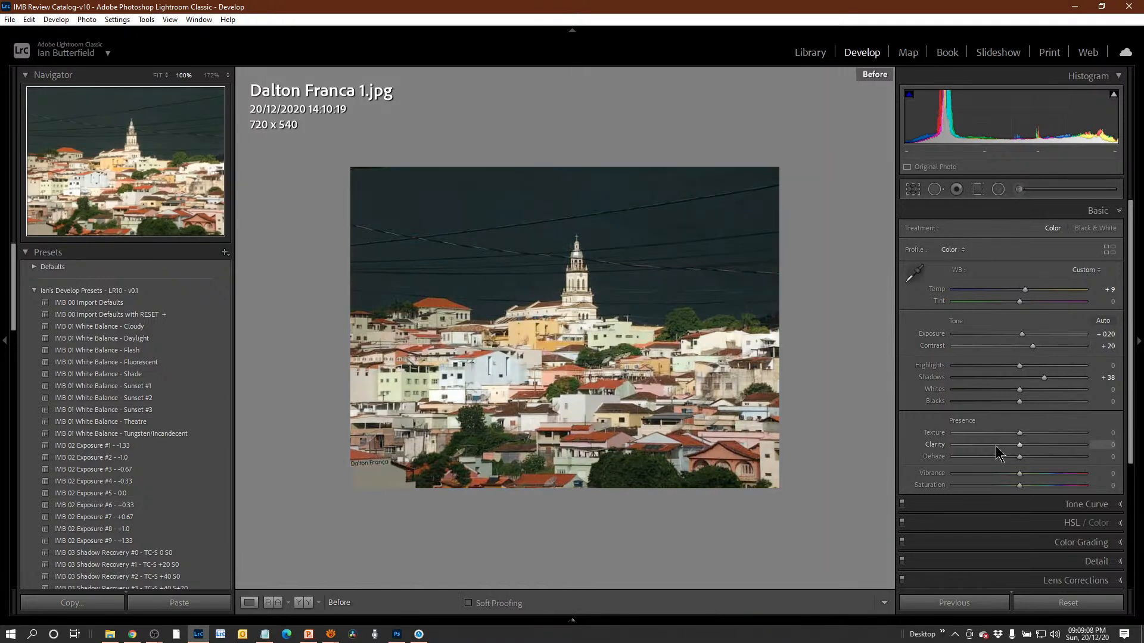
pyautogui.press('\\')
pyautogui.press('\\')
pyautogui.press('\\')
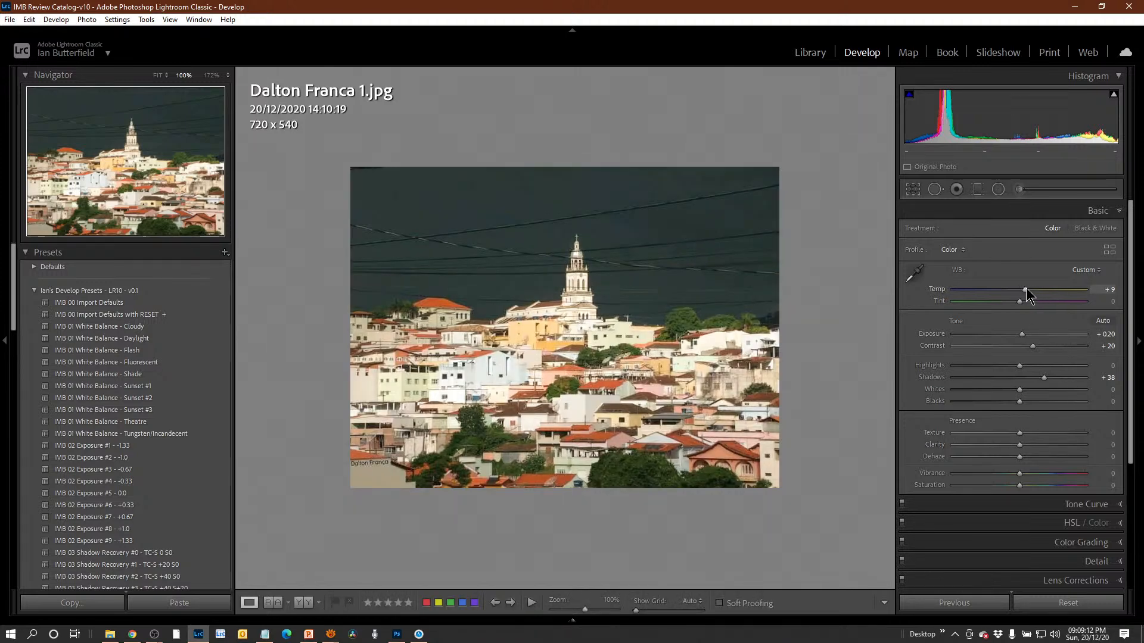
pyautogui.moveTo(1024, 289); pyautogui.dragTo(1021, 291)
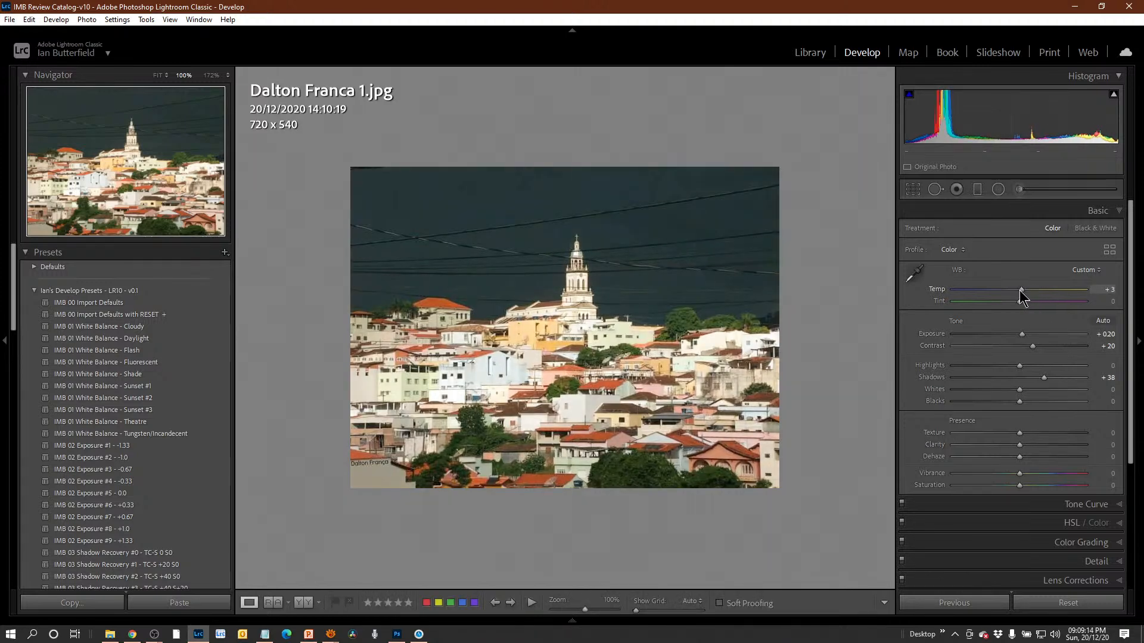
pyautogui.doubleClick(940, 290)
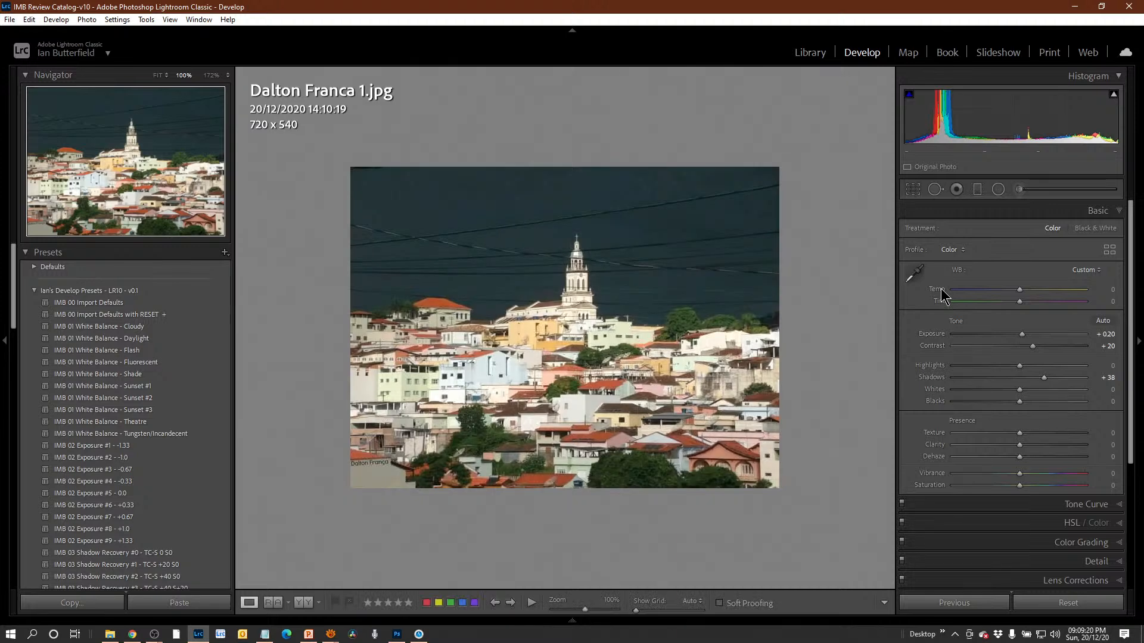
pyautogui.press('\\')
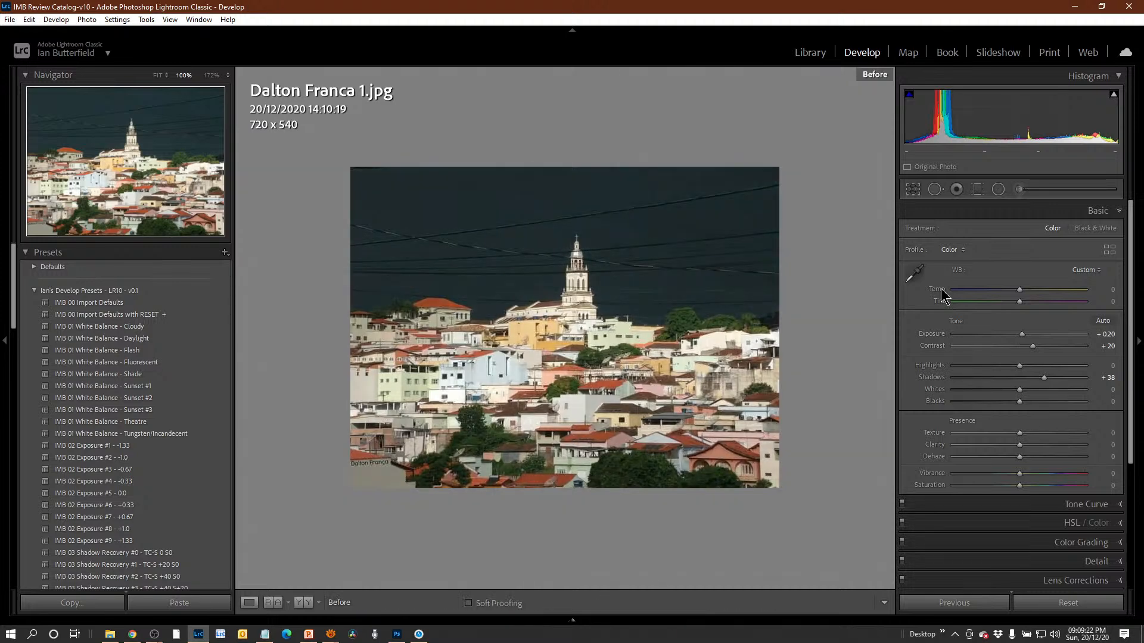
pyautogui.press('\\')
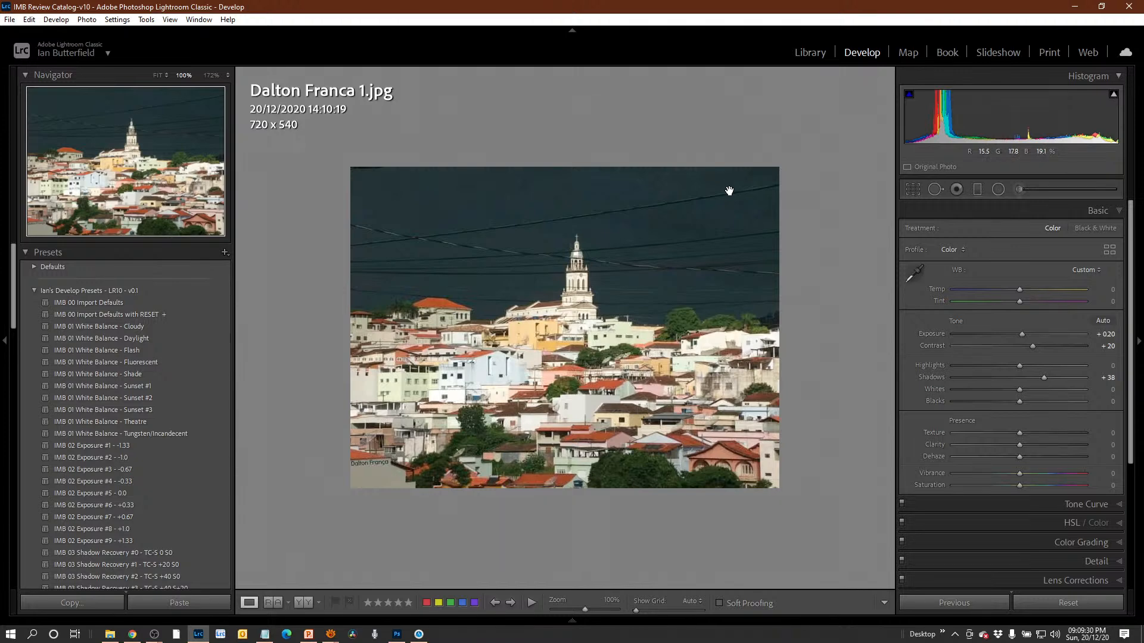
# Crop dark sky from the upper edge of the church photo so that it measures 720 x 482.
pyautogui.press('r')
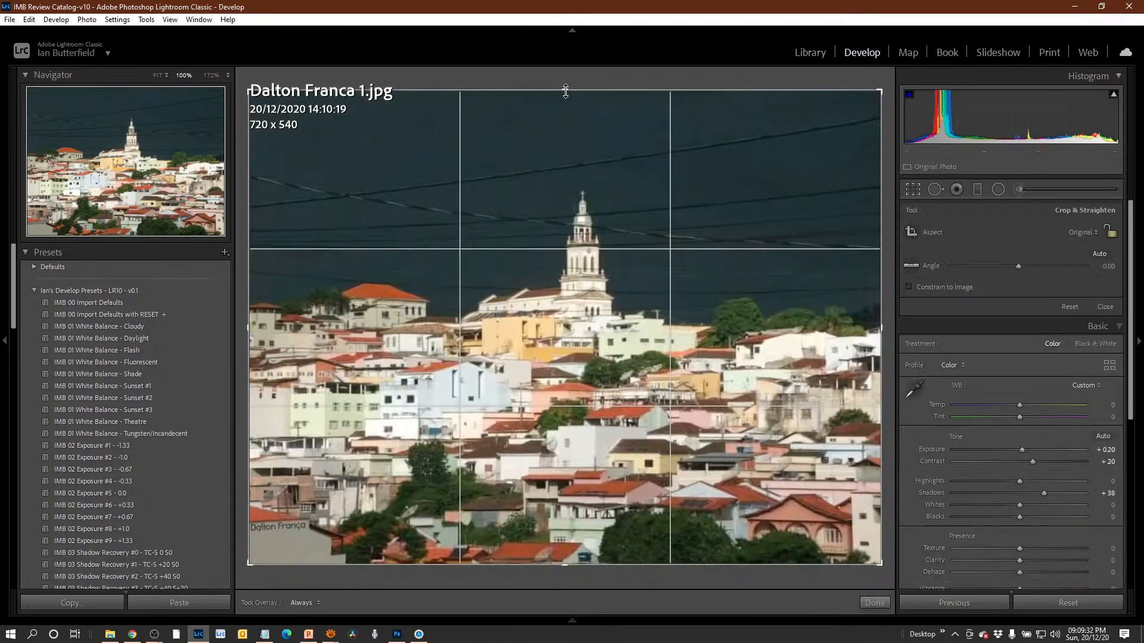
pyautogui.moveTo(565, 91); pyautogui.dragTo(566, 110)
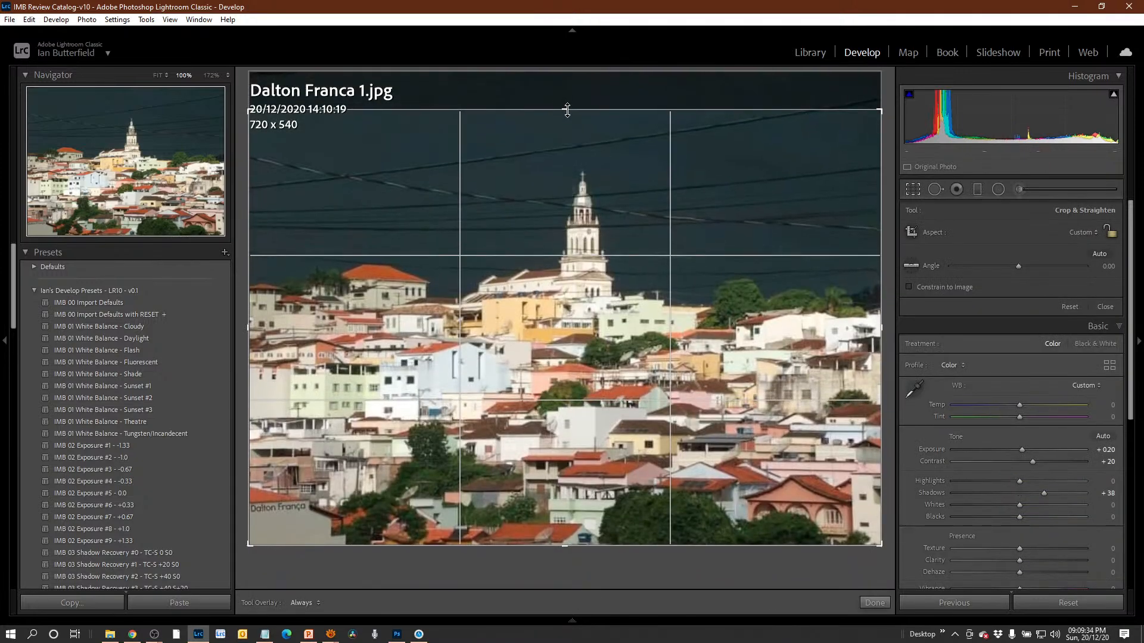
pyautogui.press('Return')
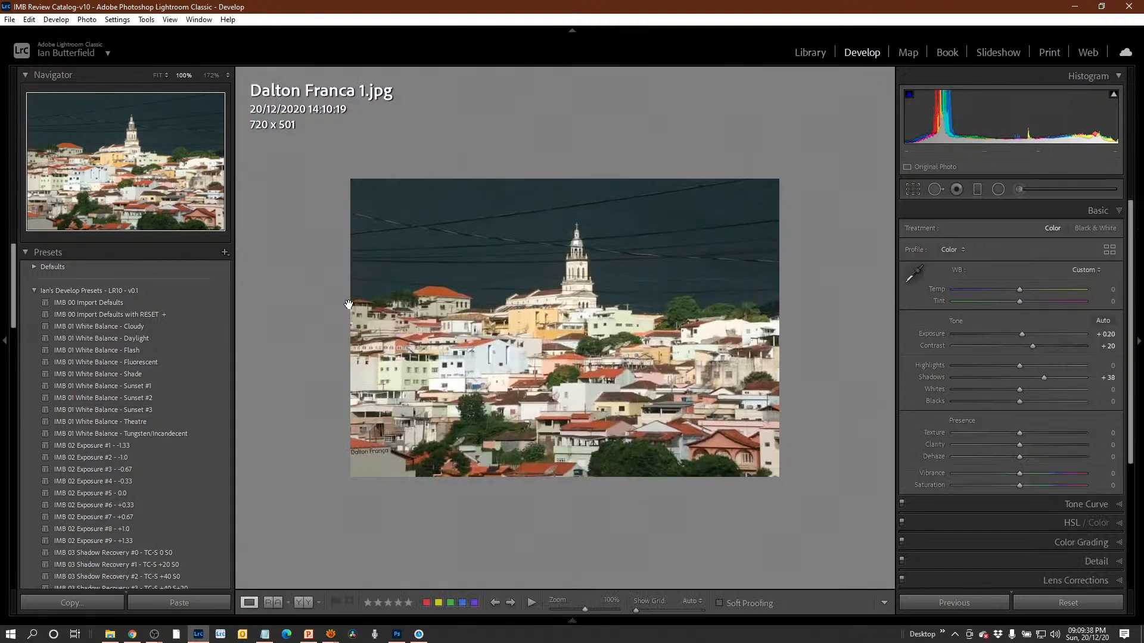
pyautogui.press('r')
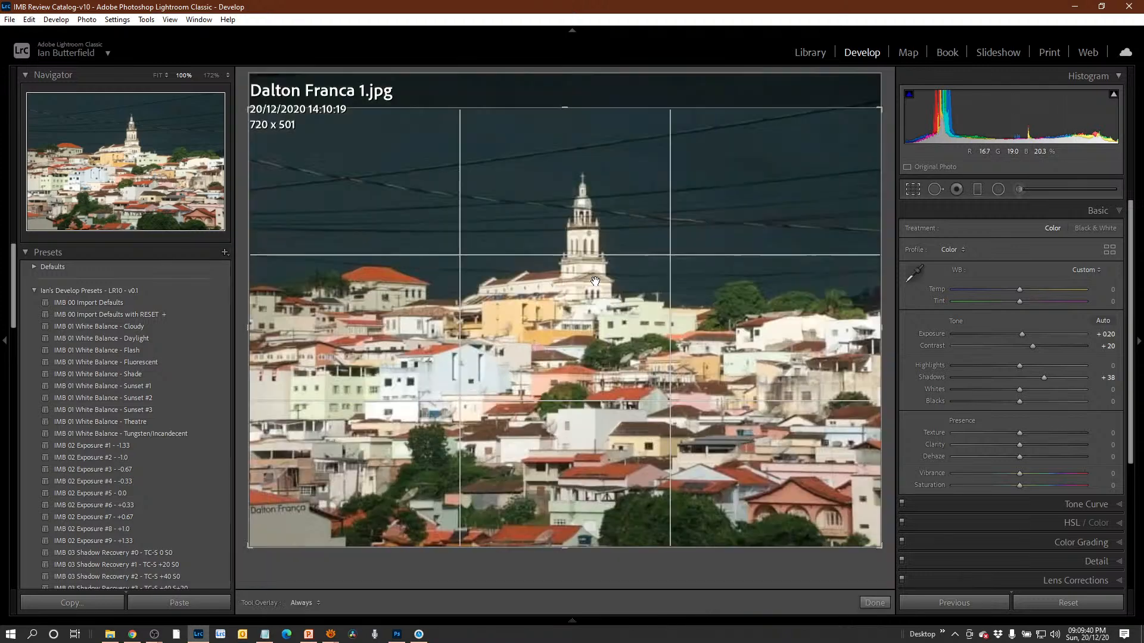
pyautogui.moveTo(564, 109); pyautogui.dragTo(565, 126)
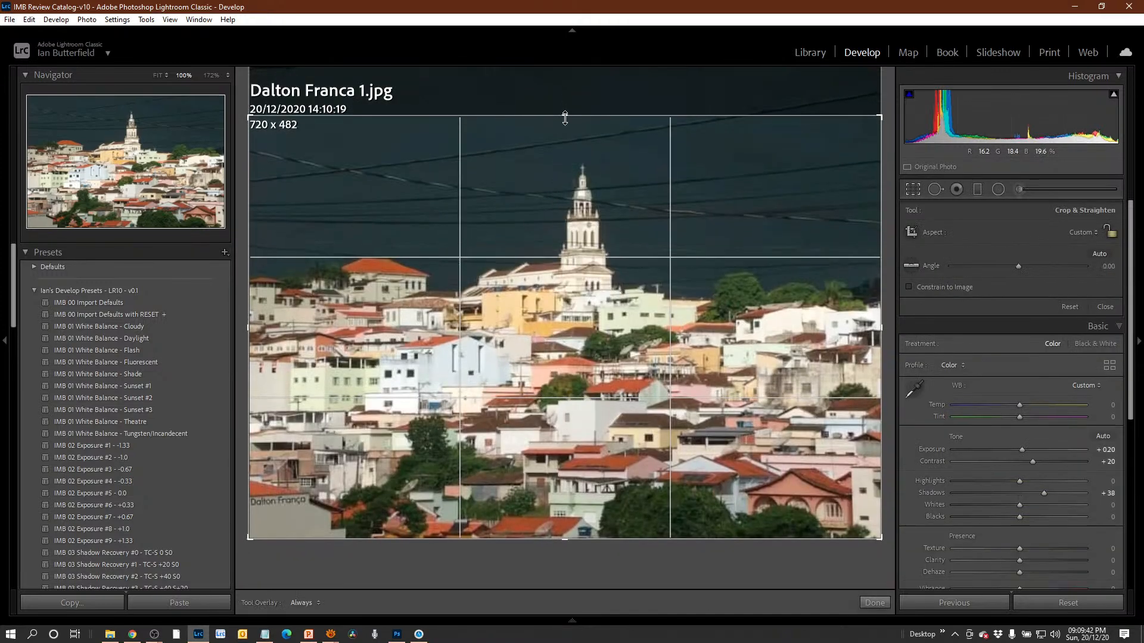
pyautogui.press('Return')
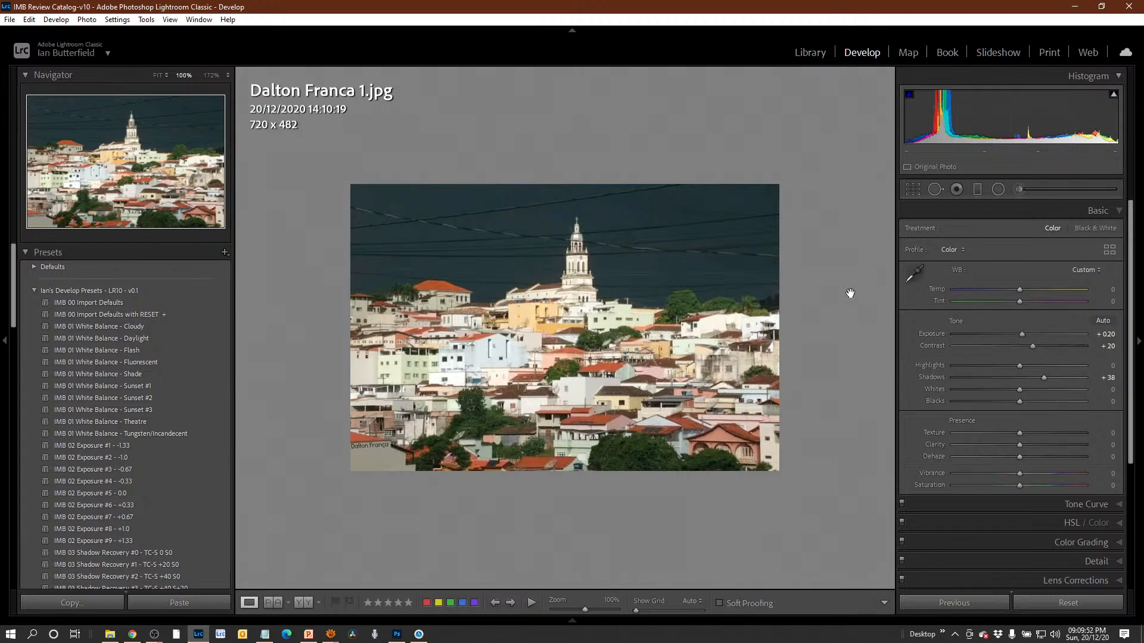
# Open the night photo of the stone monument and Christmas tree, fit it in view and set Exposure to about +0.70.
pyautogui.press('alt')
pyautogui.press('-')
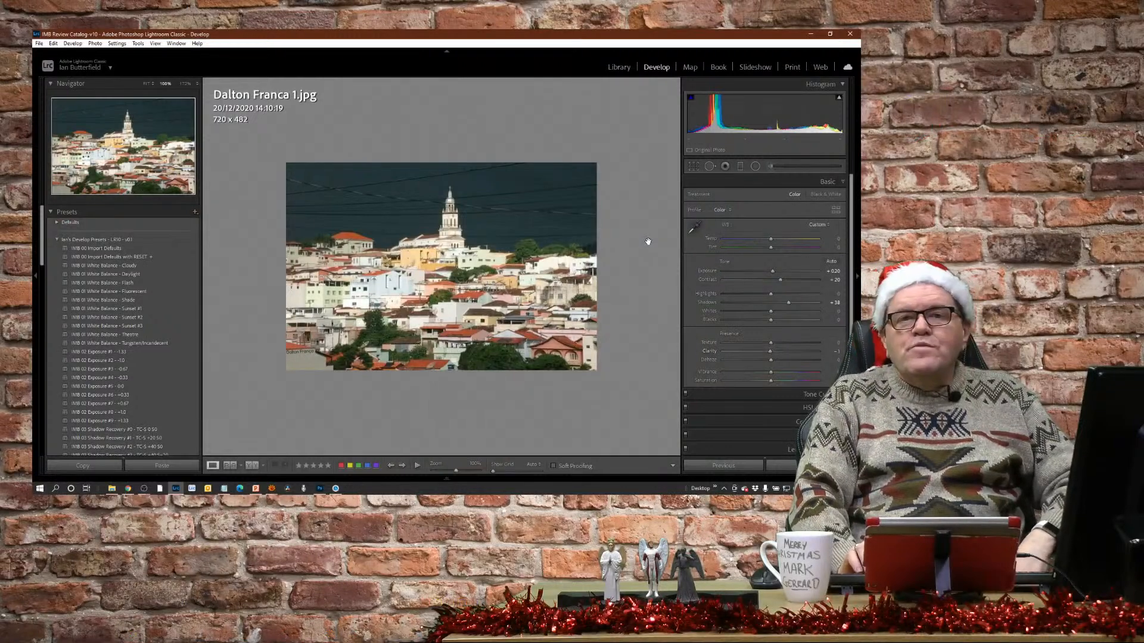
pyautogui.press('Right')
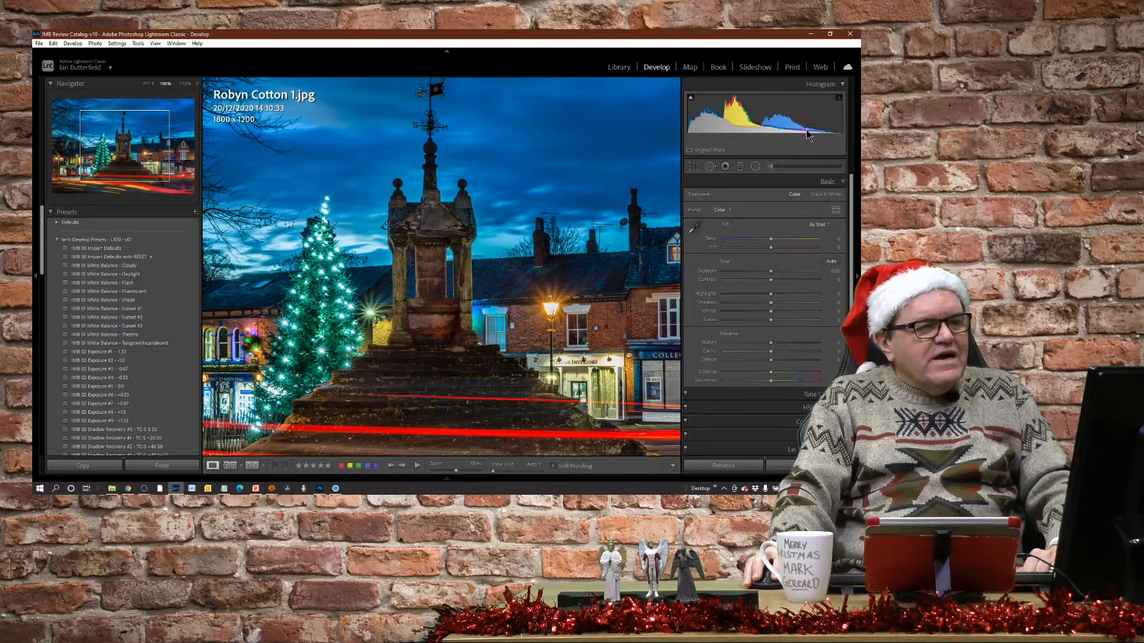
pyautogui.click(572, 220)
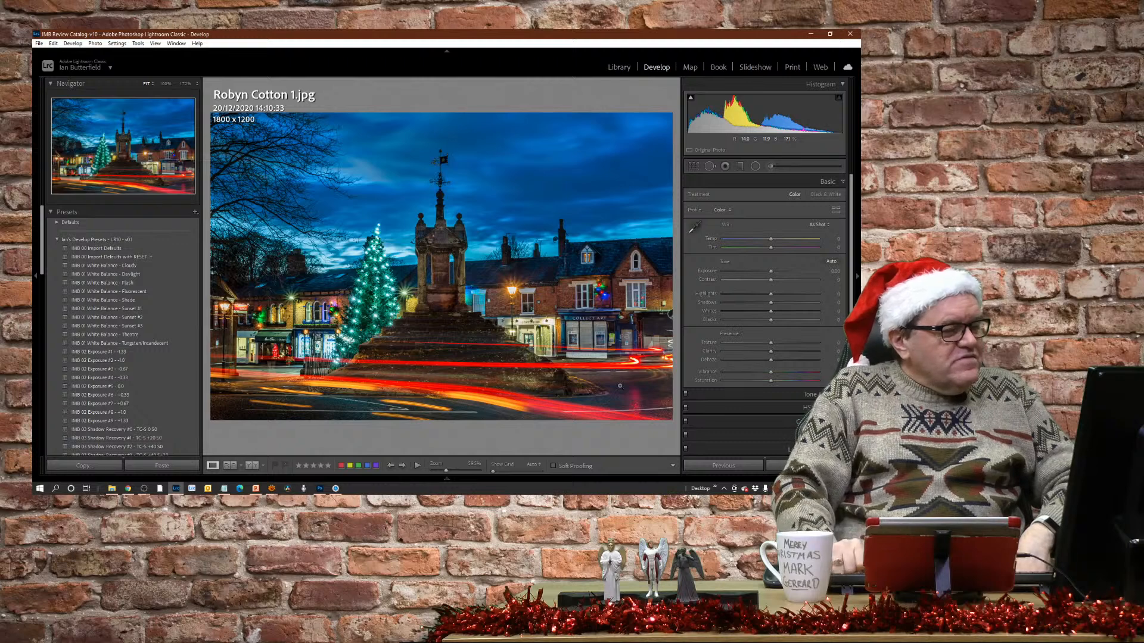
pyautogui.click(771, 274)
pyautogui.moveTo(772, 274); pyautogui.dragTo(779, 277)
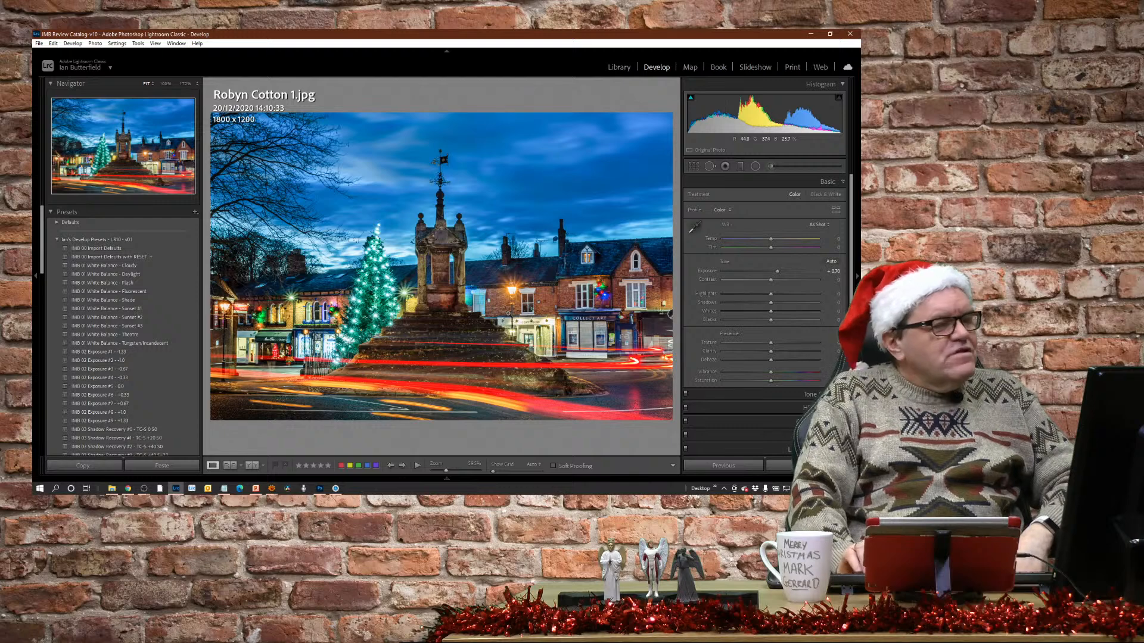
# Open the black-and-white panning shot of the motorcycle and examine the riders up close.
pyautogui.press('Right')
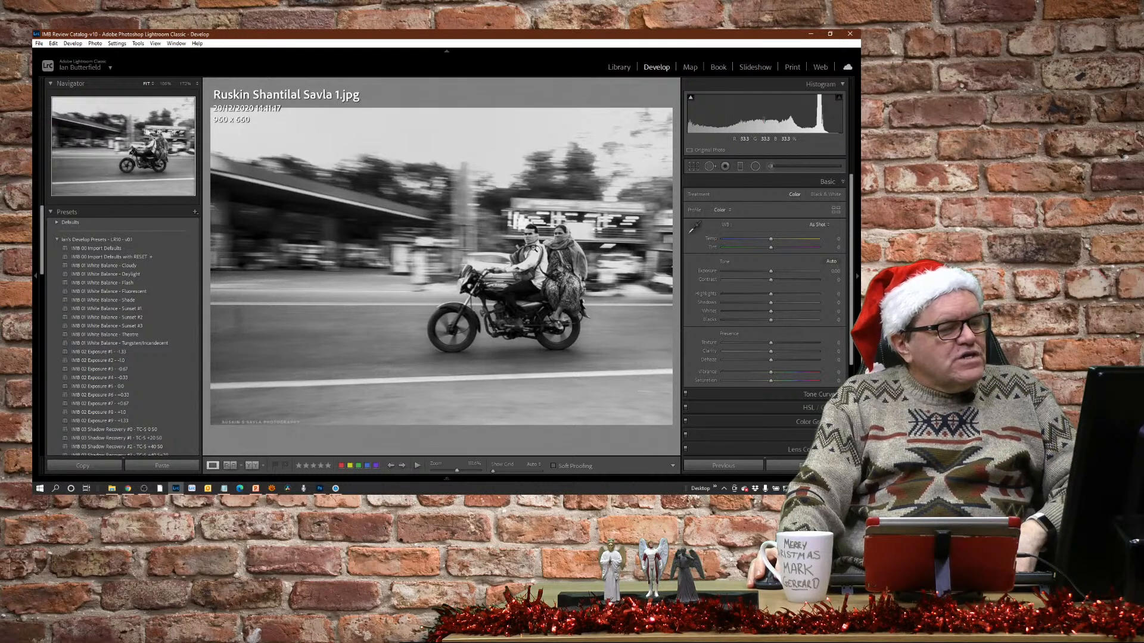
pyautogui.click(534, 263)
pyautogui.click(535, 262)
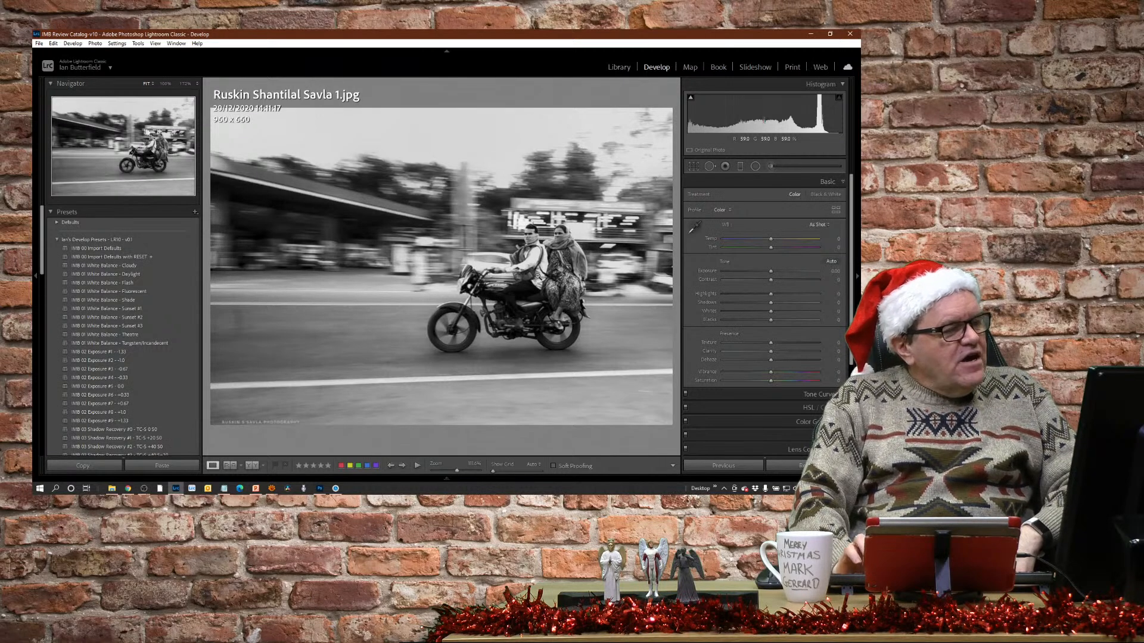
# Advance past the teddy bear photo to the nutcracker figure photo and set its Exposure to about +0.88.
pyautogui.press('Right')
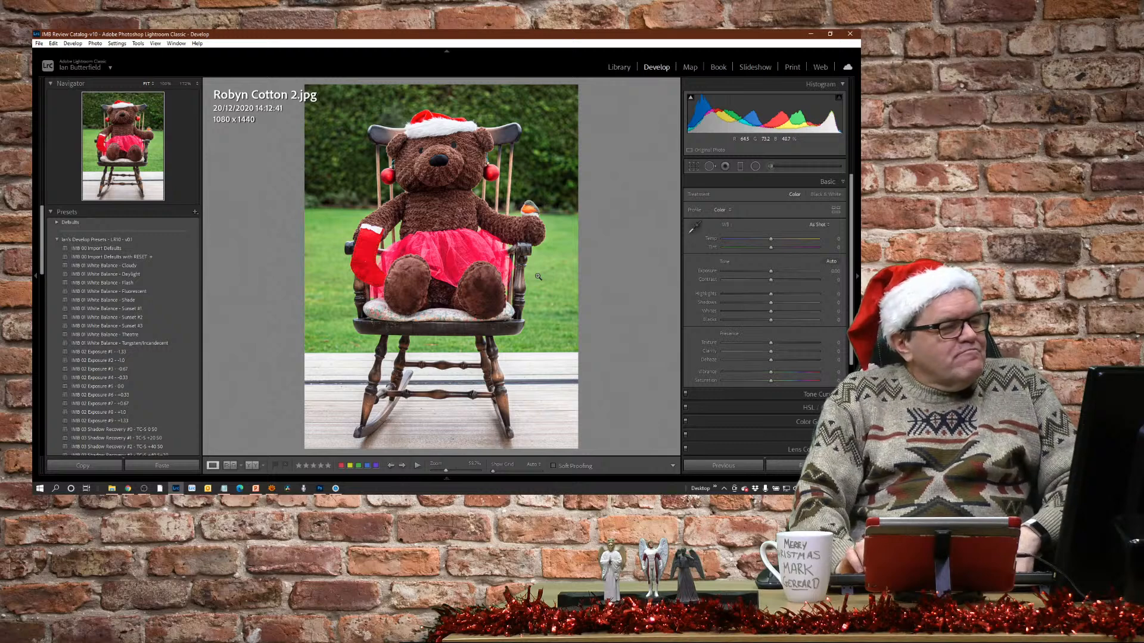
pyautogui.press('Right')
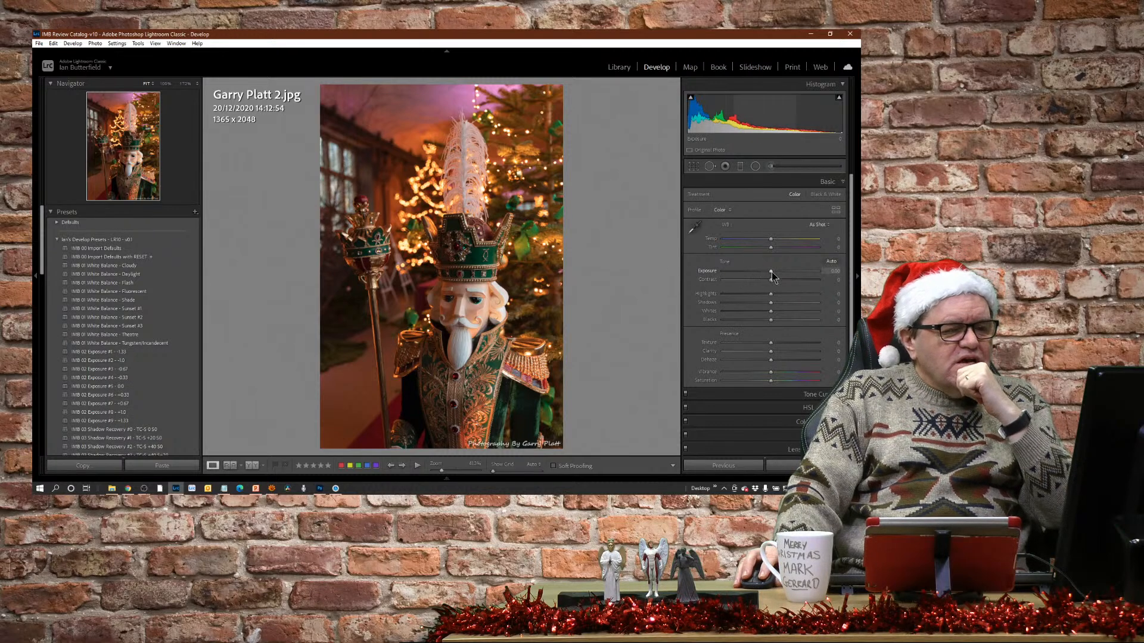
pyautogui.moveTo(771, 272); pyautogui.dragTo(781, 273)
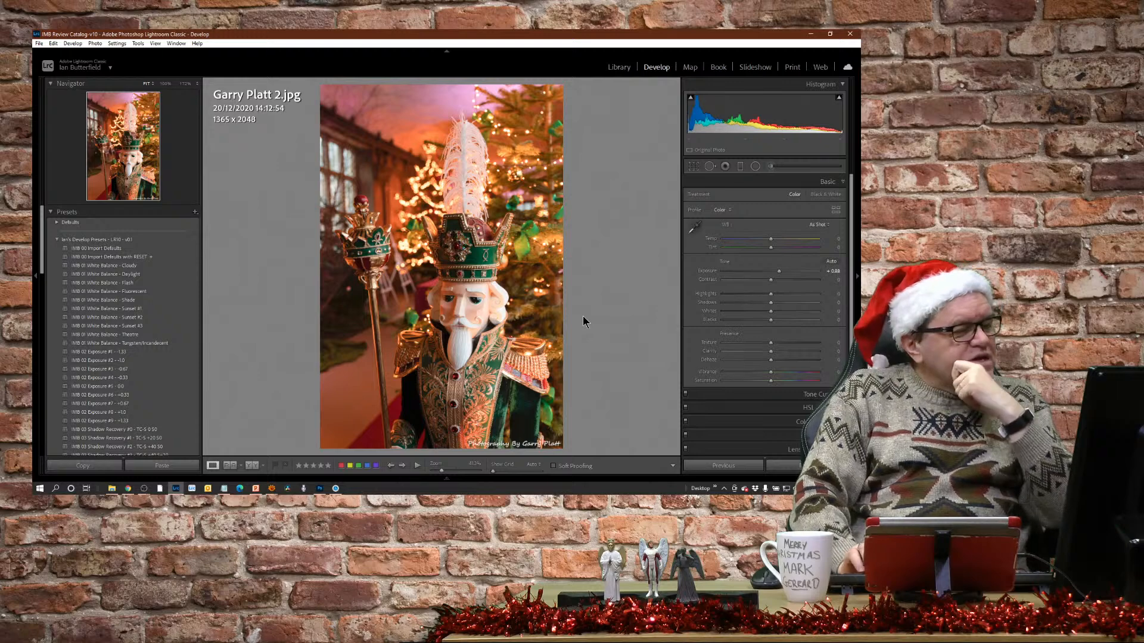
# Advance past the heart-shaped stone photo to the red bauble photo and crop its left, upper and lower edges to about 1081 x 715.
pyautogui.press('Right')
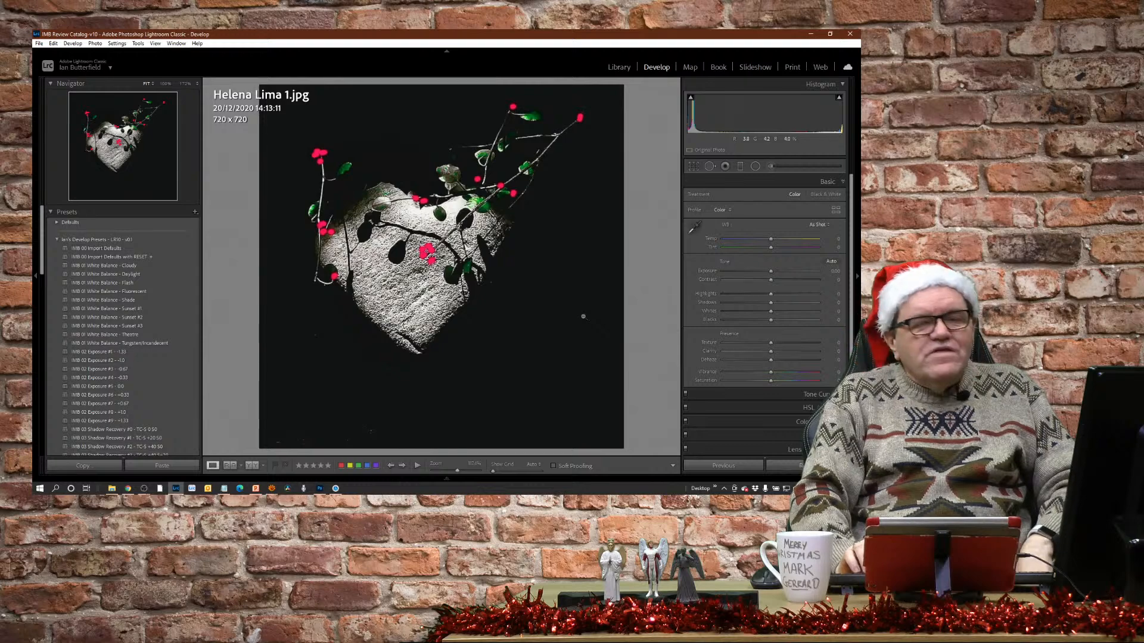
pyautogui.press('Right')
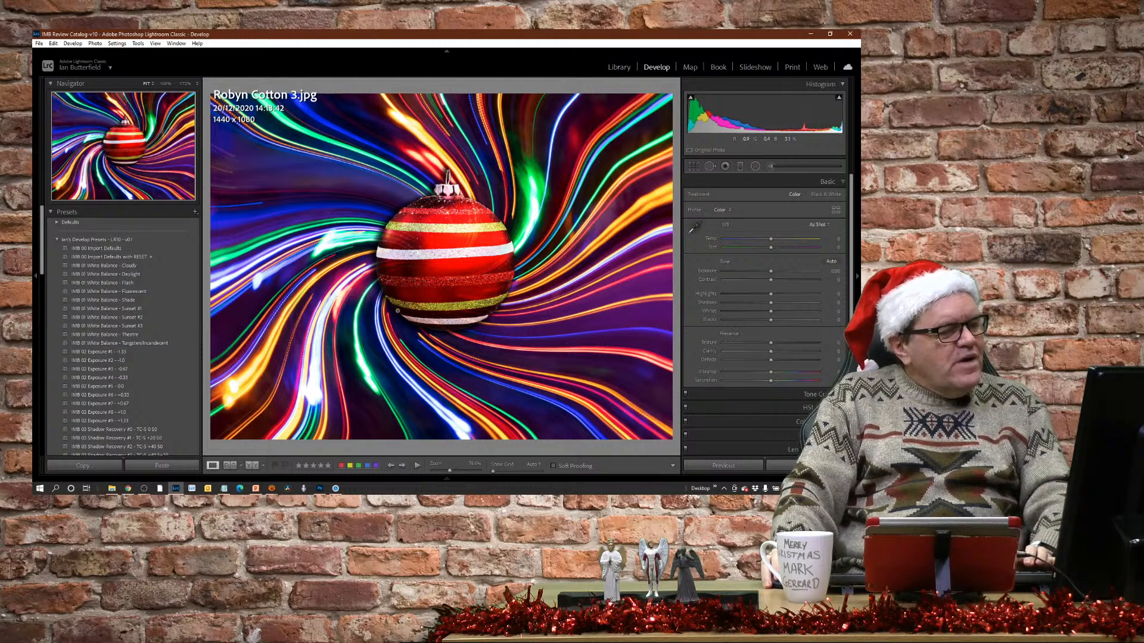
pyautogui.press('r')
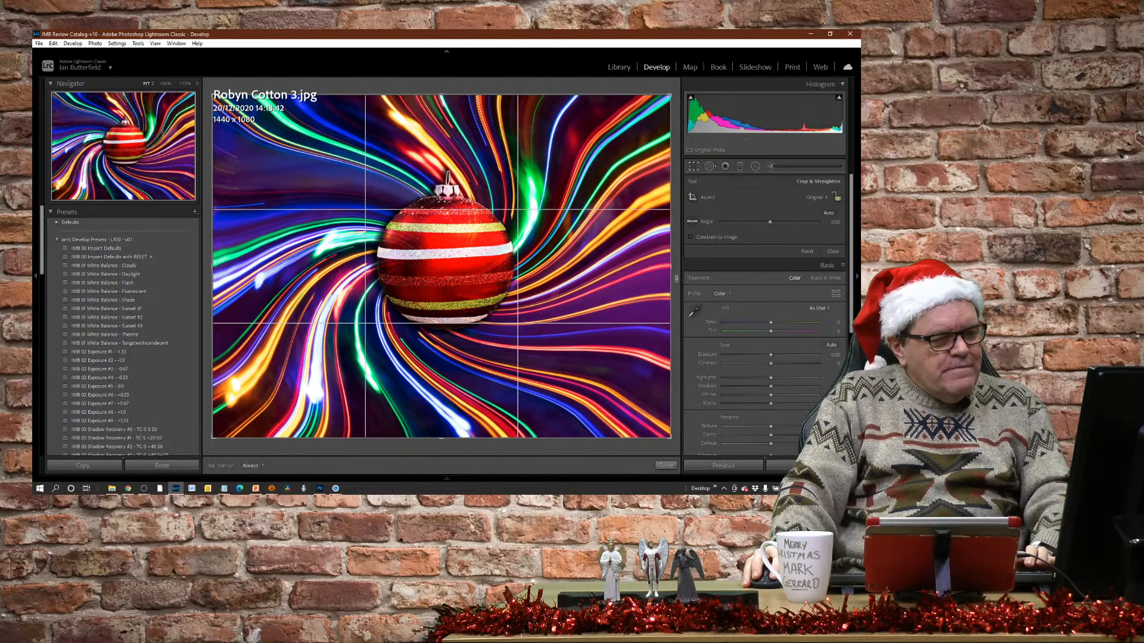
pyautogui.moveTo(670, 266)
pyautogui.mouseDown()
pyautogui.moveTo(623, 278)
pyautogui.moveTo(676, 282)
pyautogui.mouseUp()
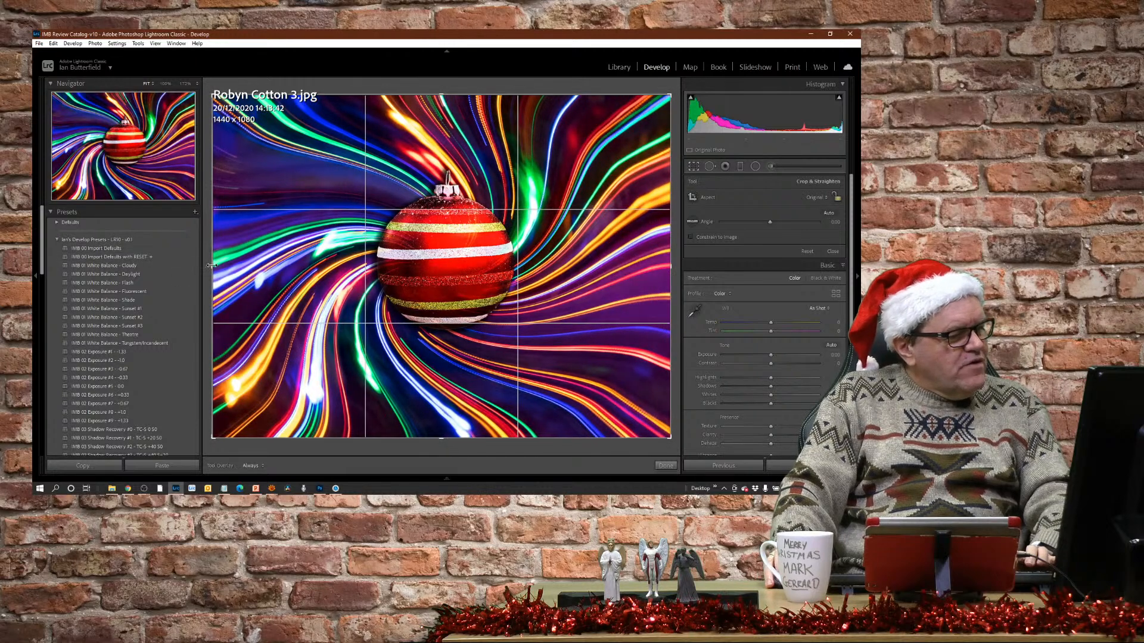
pyautogui.moveTo(212, 265); pyautogui.dragTo(279, 345)
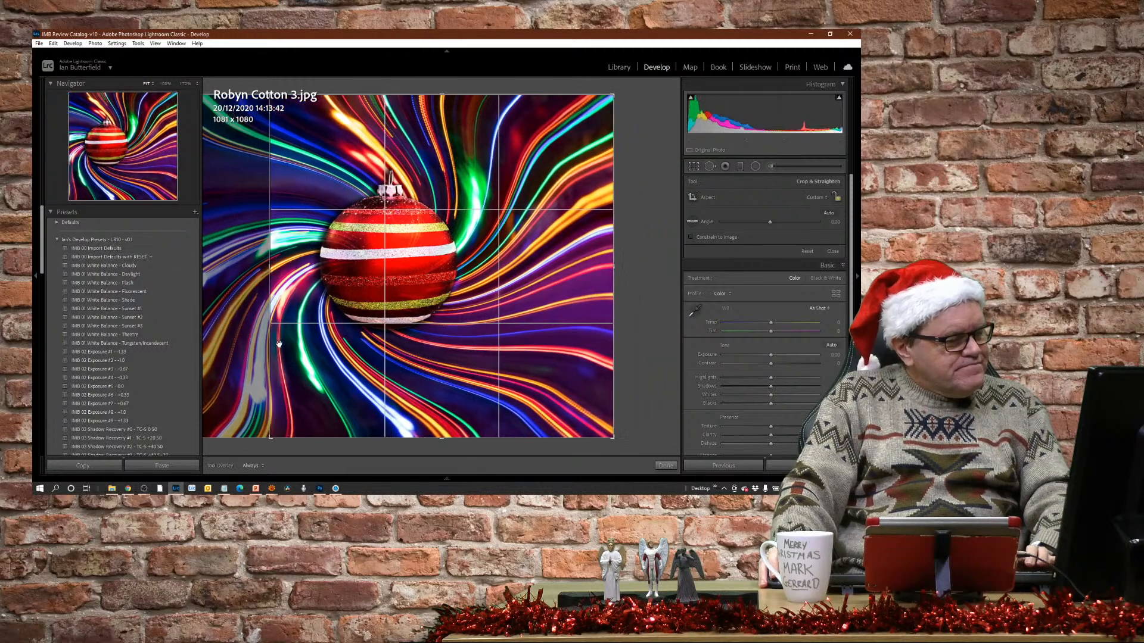
pyautogui.moveTo(437, 438); pyautogui.dragTo(436, 406)
pyautogui.moveTo(442, 136); pyautogui.dragTo(443, 153)
pyautogui.press('Return')
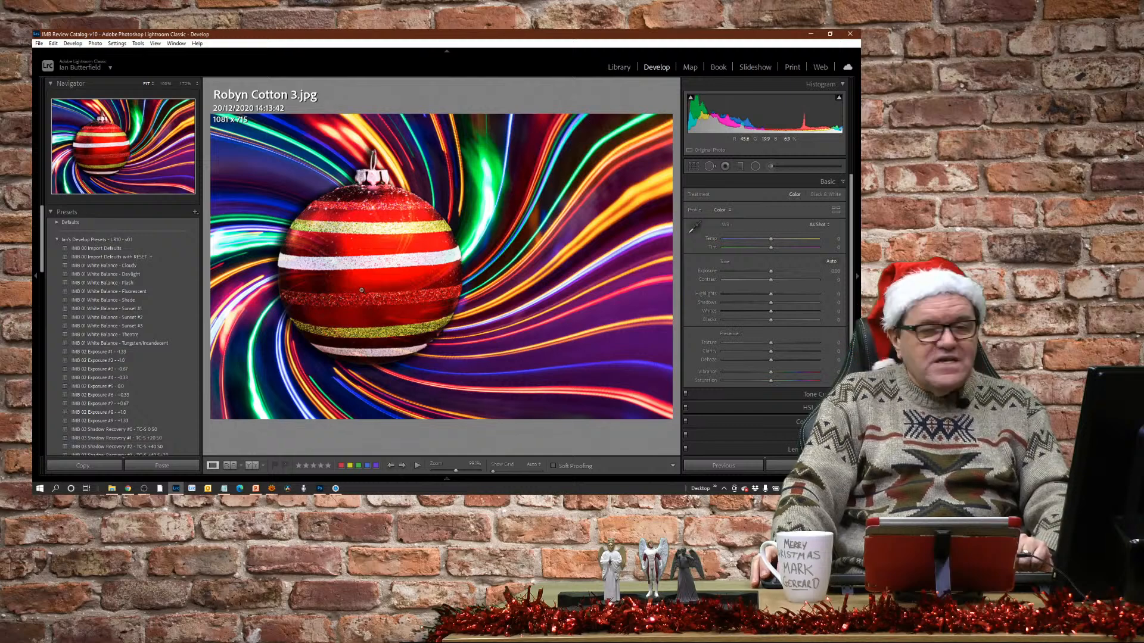
# Open the upside-down photo of trees and pillars reflected in water and view it full screen.
pyautogui.press('Right')
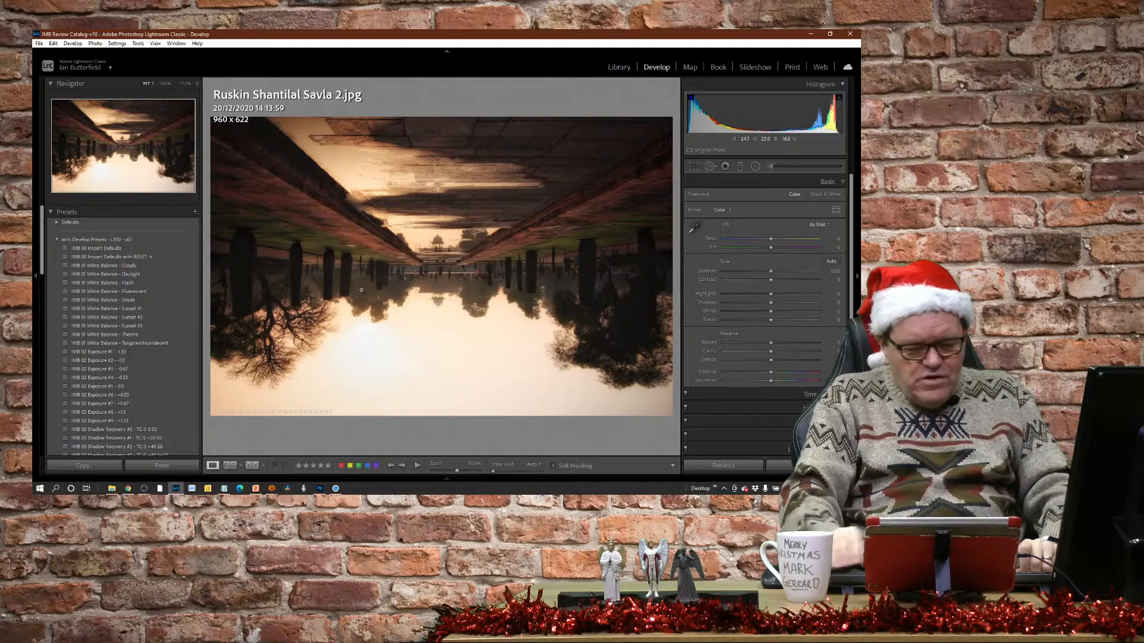
pyautogui.press('f')
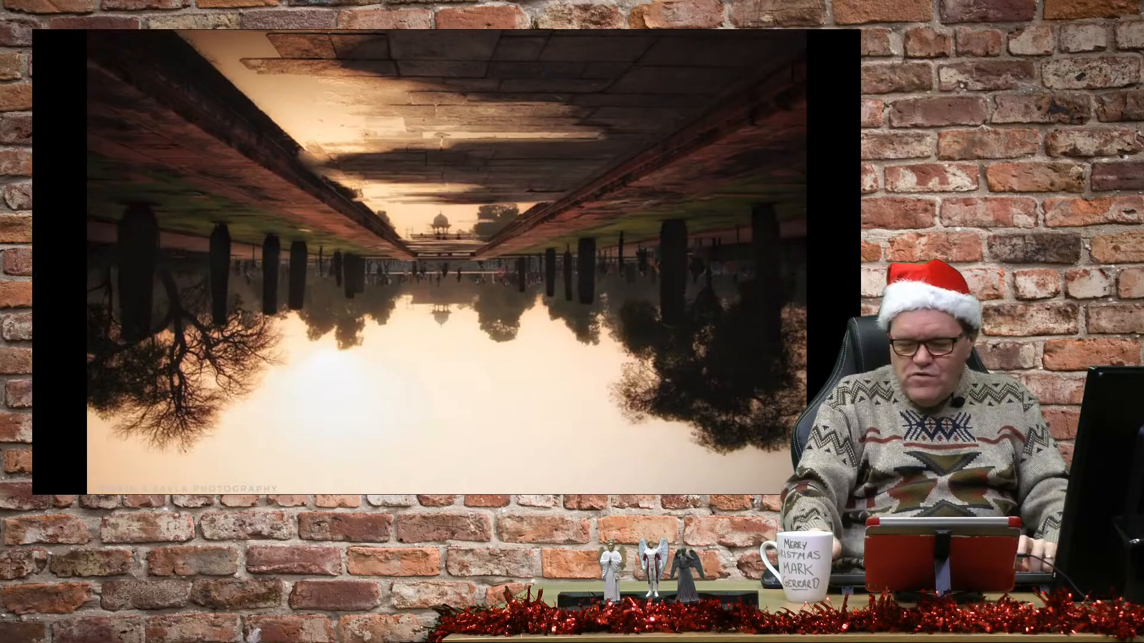